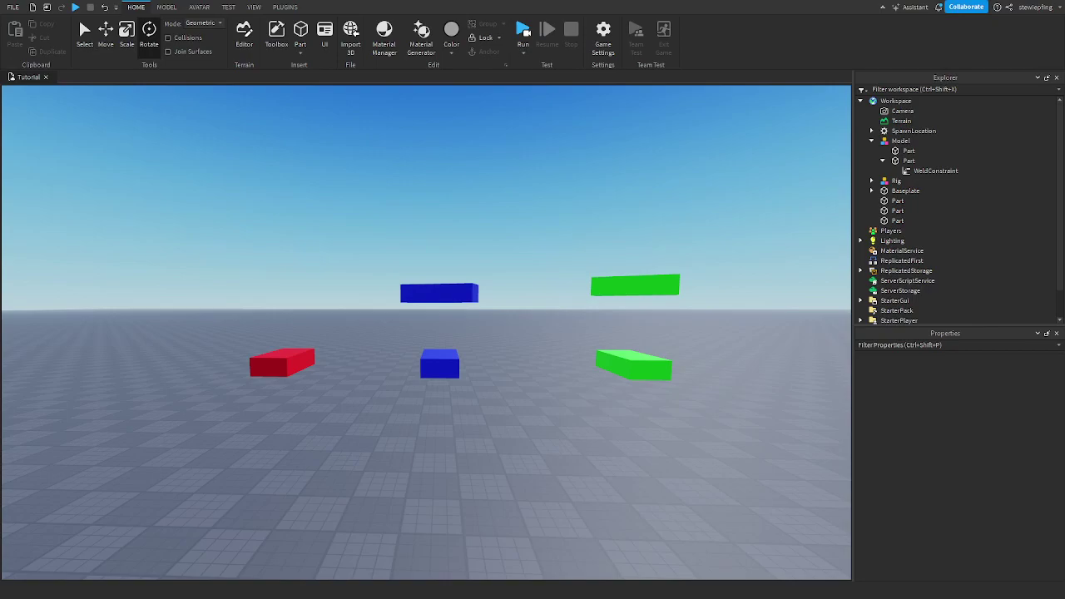
Select the single red part to inspect it up close, and clear the selection
key("s")
key("w")
key("a")
key("s")
key("d")
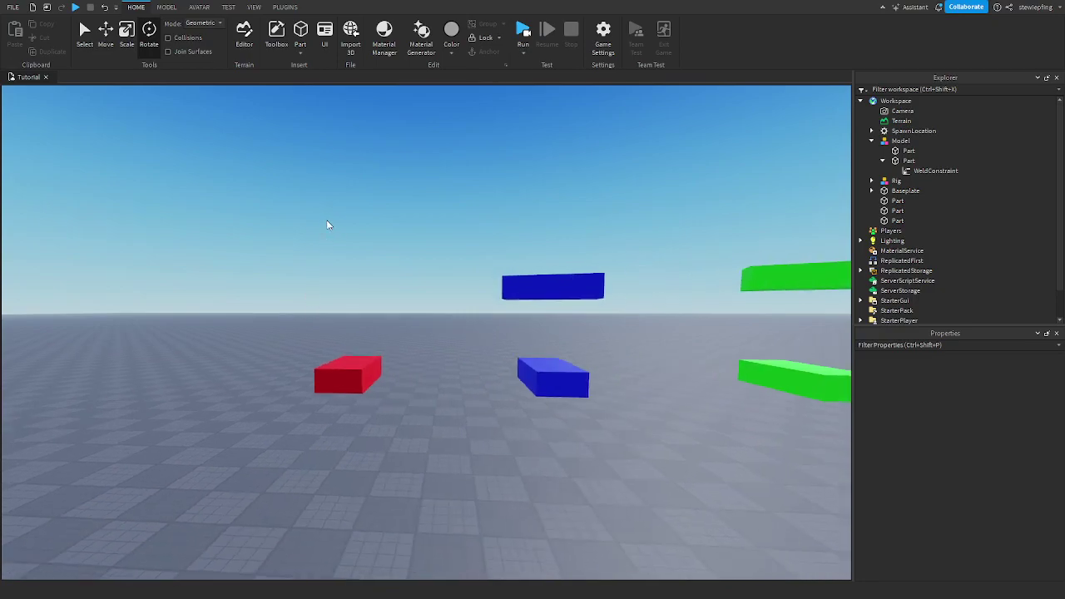
left_click_drag(209, 205, 601, 411)
left_click(599, 441)
key("w")
key("a")
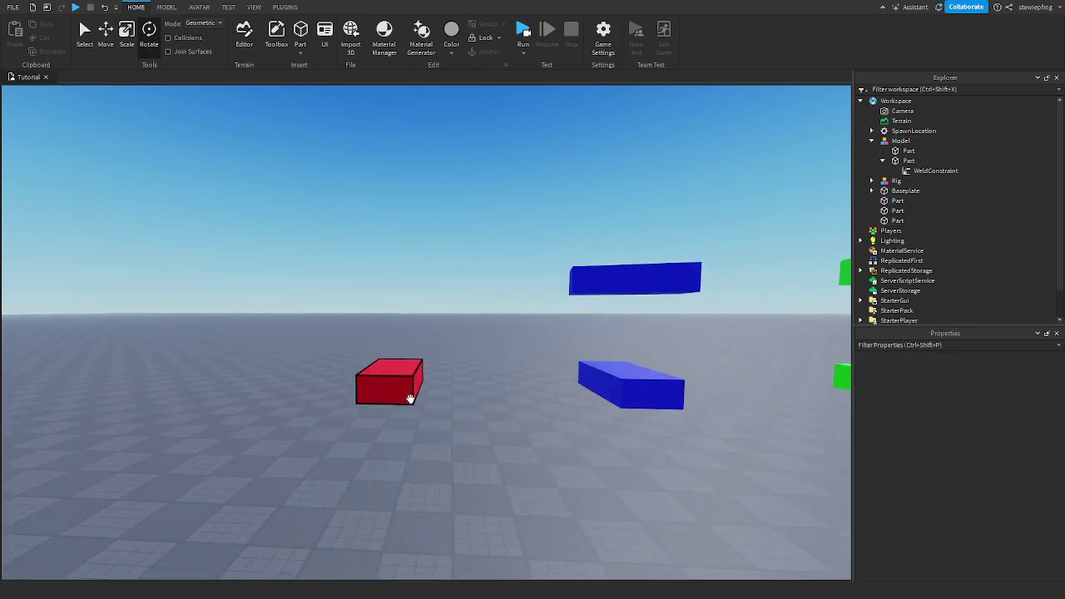
scroll(410, 398, "up", 3)
left_click(409, 397)
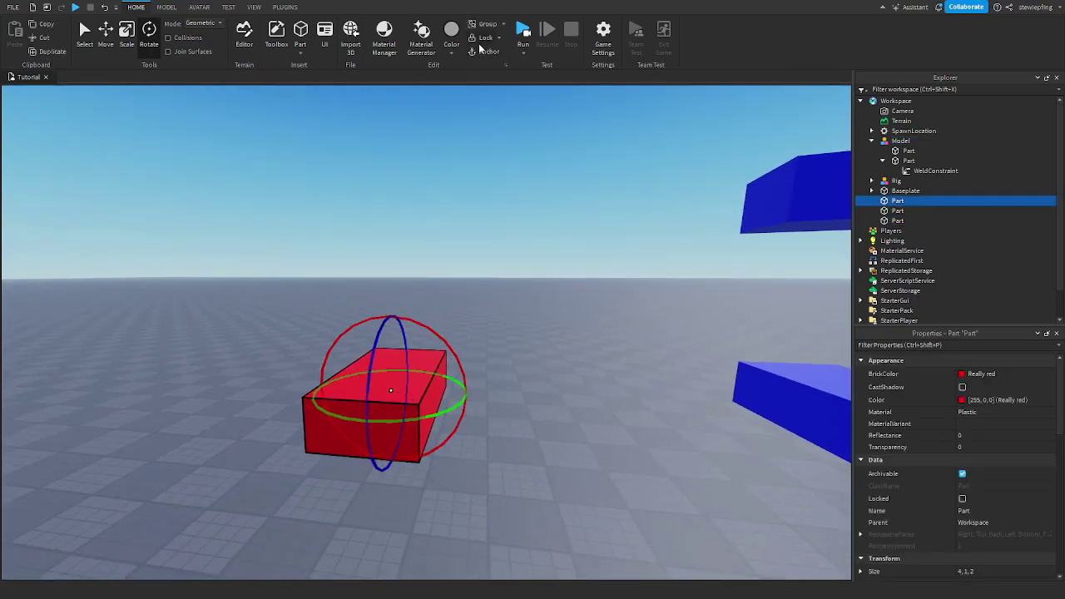
left_click(418, 203)
key("s")
right_click_drag(418, 202, 424, 221)
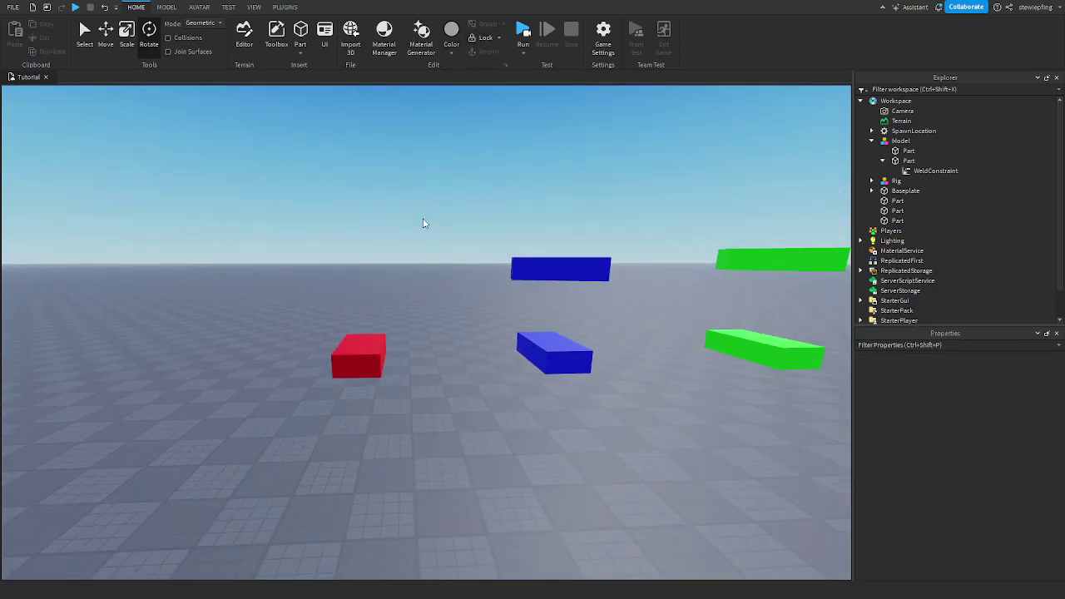
Highlight the two separate blue parts together to inspect them as a pair
key("d")
key("w")
left_click_drag(390, 186, 571, 455)
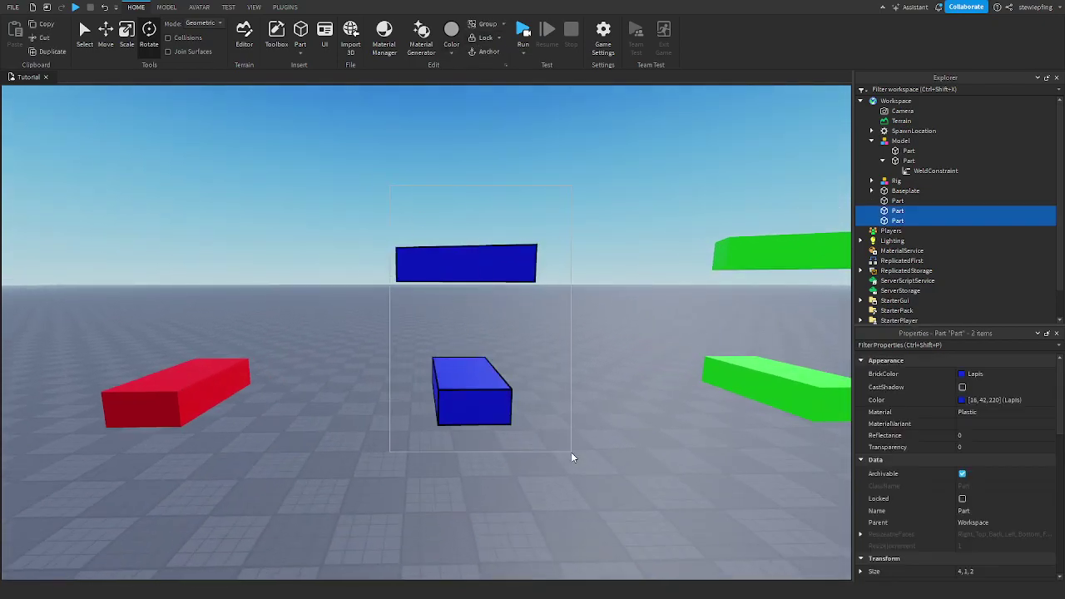
left_click(572, 460)
left_click_drag(395, 203, 577, 444)
left_click(586, 447)
left_click_drag(361, 214, 595, 500)
left_click(595, 499)
key("d")
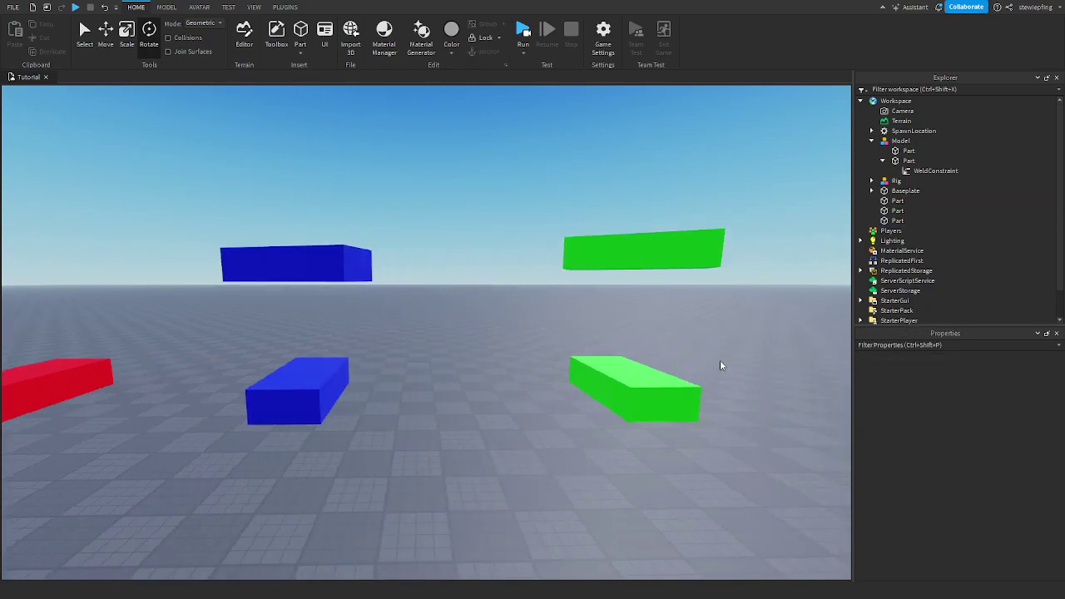
Inspect the green model and the WeldConstraint that joins its two parts
left_click(658, 263)
key("d")
right_click_drag(658, 263, 663, 257)
key("w")
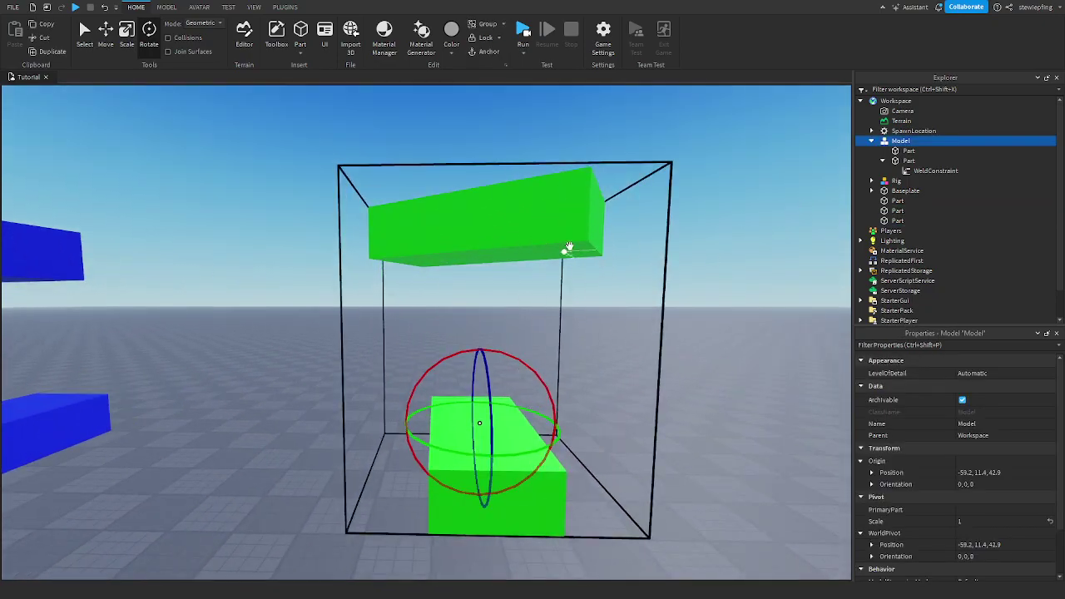
left_click(916, 169)
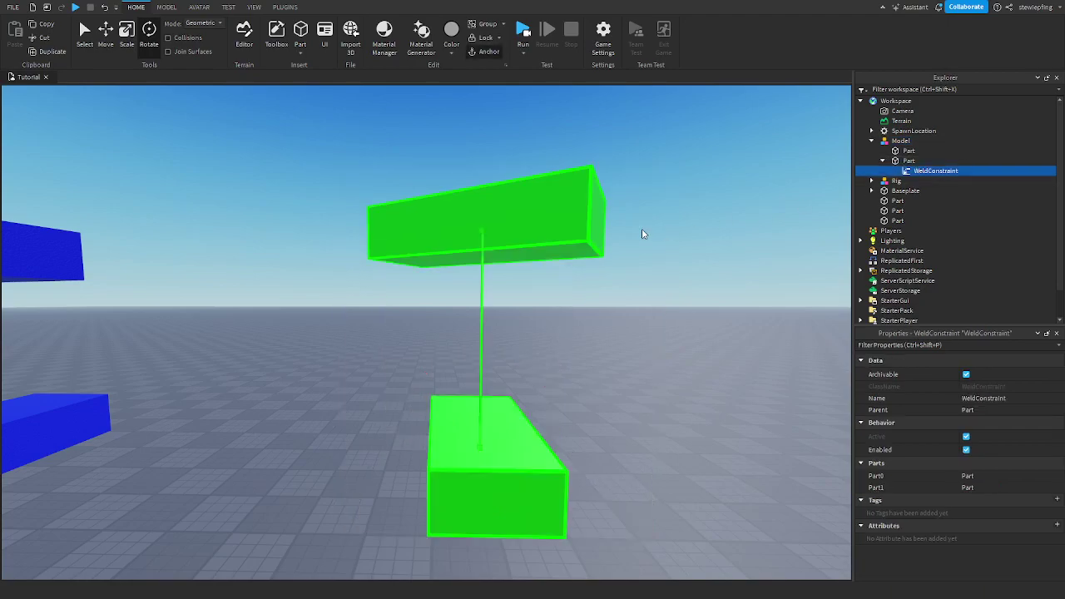
right_click_drag(642, 234, 443, 119)
key("s")
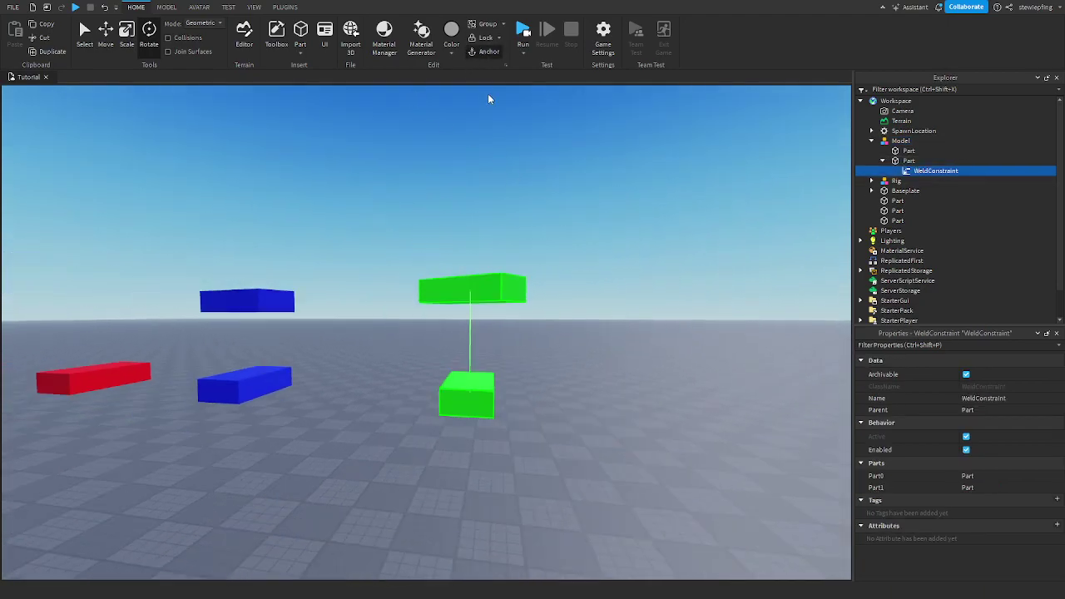
Compare the red part, the unwelded blue pair and the welded green model by highlighting them in turn
left_click(437, 266)
left_click(463, 291, "alt")
left_click(428, 259)
key("a")
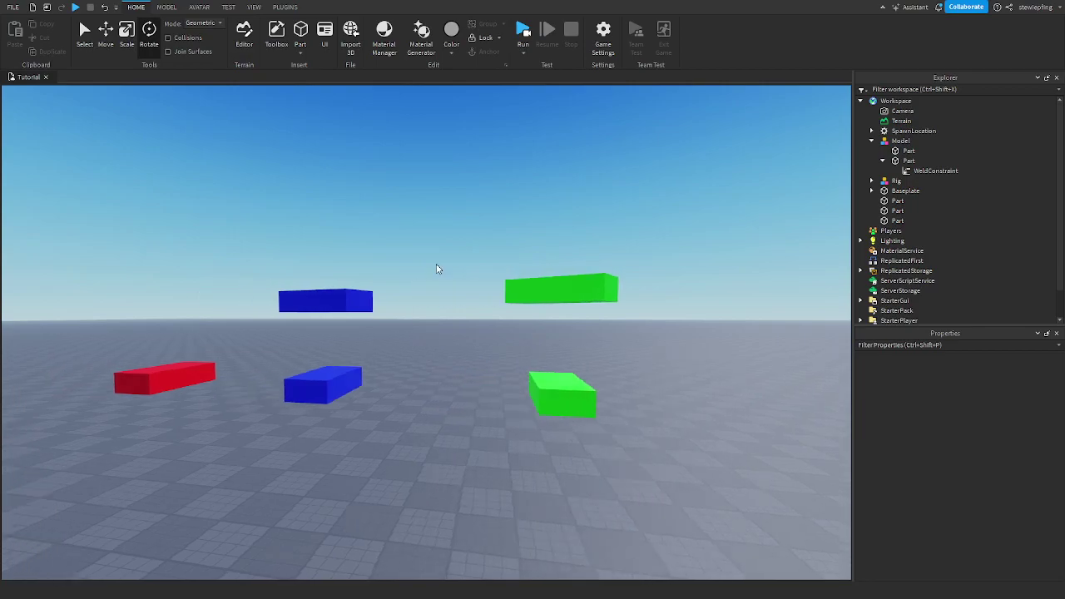
key("a")
key("s")
left_click_drag(311, 231, 719, 435)
left_click(719, 435)
key("d")
key("w")
left_click_drag(137, 338, 321, 435)
left_click(334, 334)
left_click_drag(361, 324, 503, 435)
left_click_drag(566, 210, 732, 439)
left_click(636, 457)
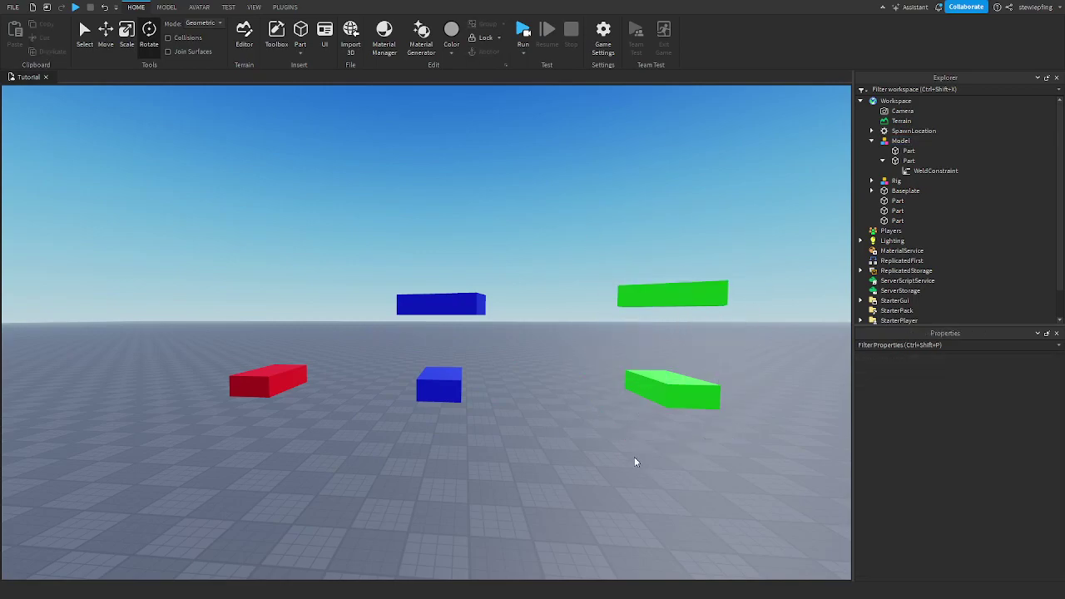
key("s")
right_click_drag(576, 409, 575, 410)
key("q")
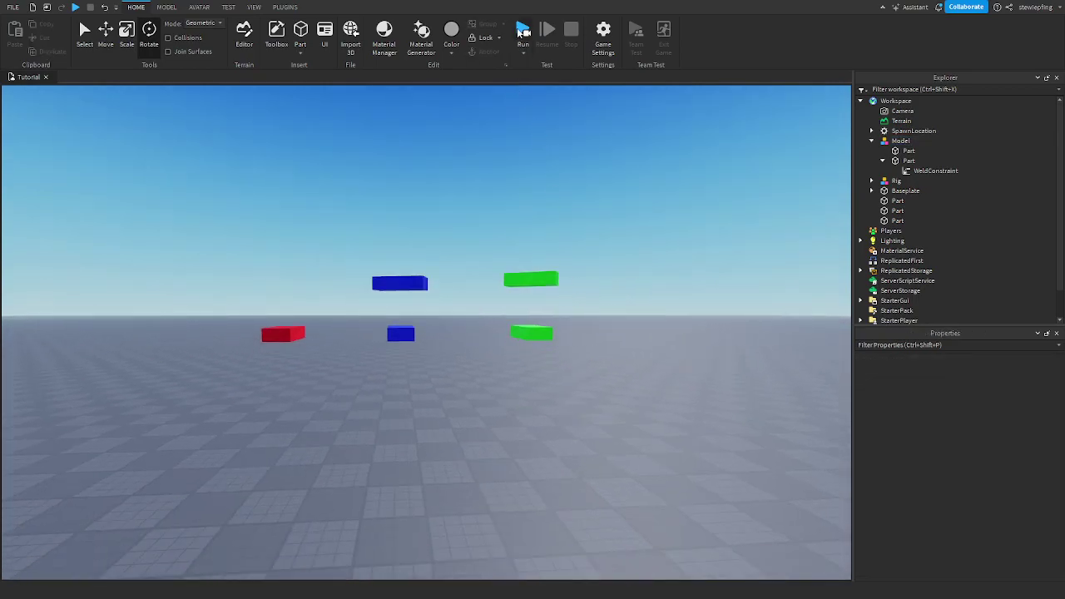
Run the simulation and examine how the red part lands on the baseplate
left_click(521, 32)
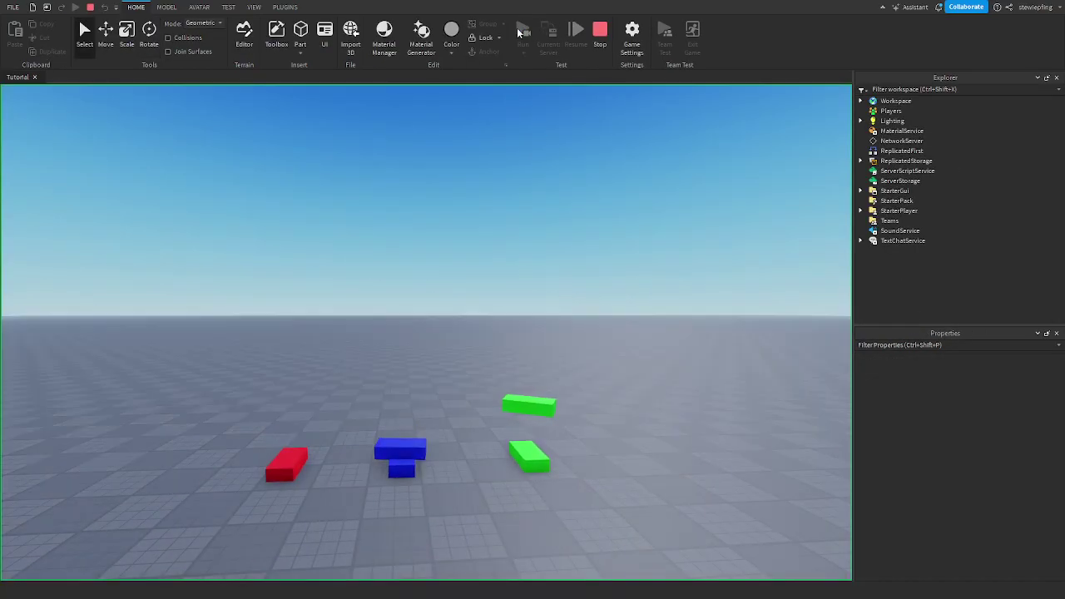
key("w")
right_click_drag(312, 429, 361, 435)
key("s")
left_click_drag(272, 332, 400, 441)
left_click(451, 483)
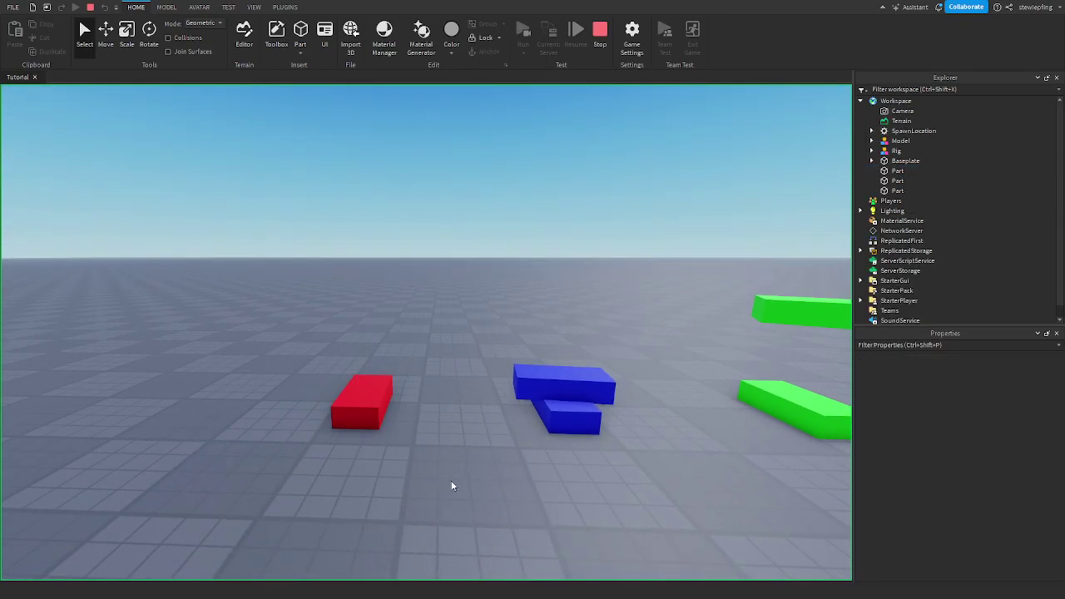
Examine the two fallen blue parts in the running simulation, selecting the upper one
right_click_drag(400, 488, 399, 487)
key("d")
key("d")
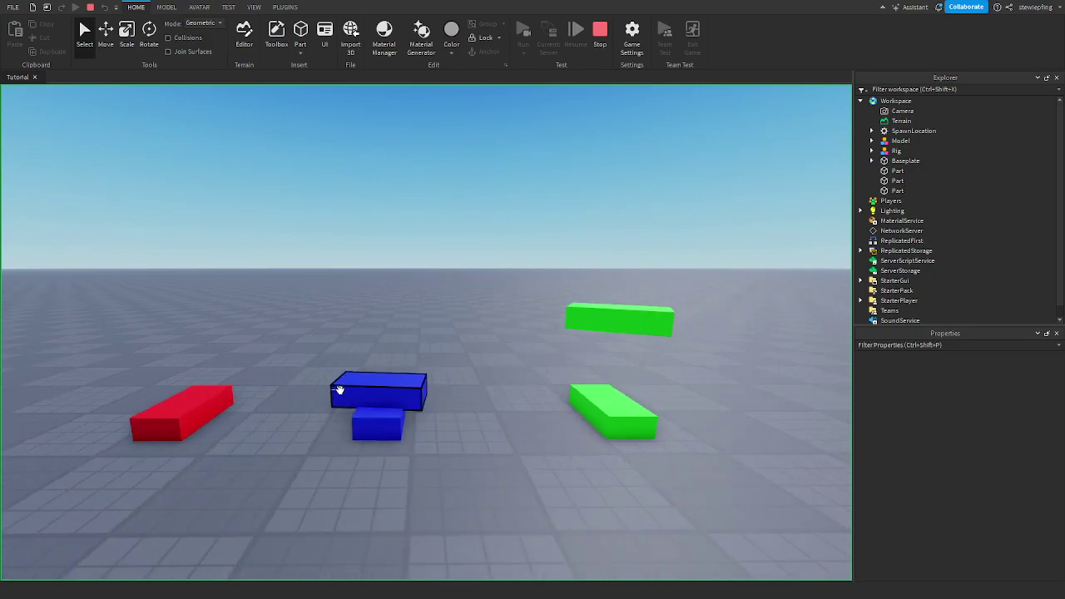
scroll(333, 401, "up", 3)
scroll(333, 400, "down", 4)
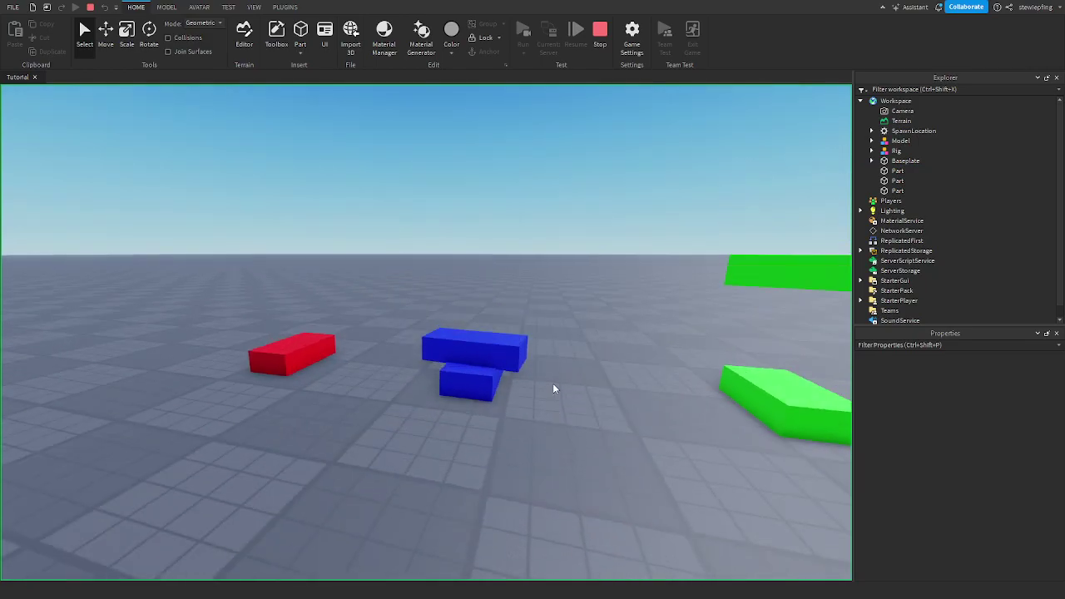
scroll(537, 381, "up", 3)
left_click(520, 373)
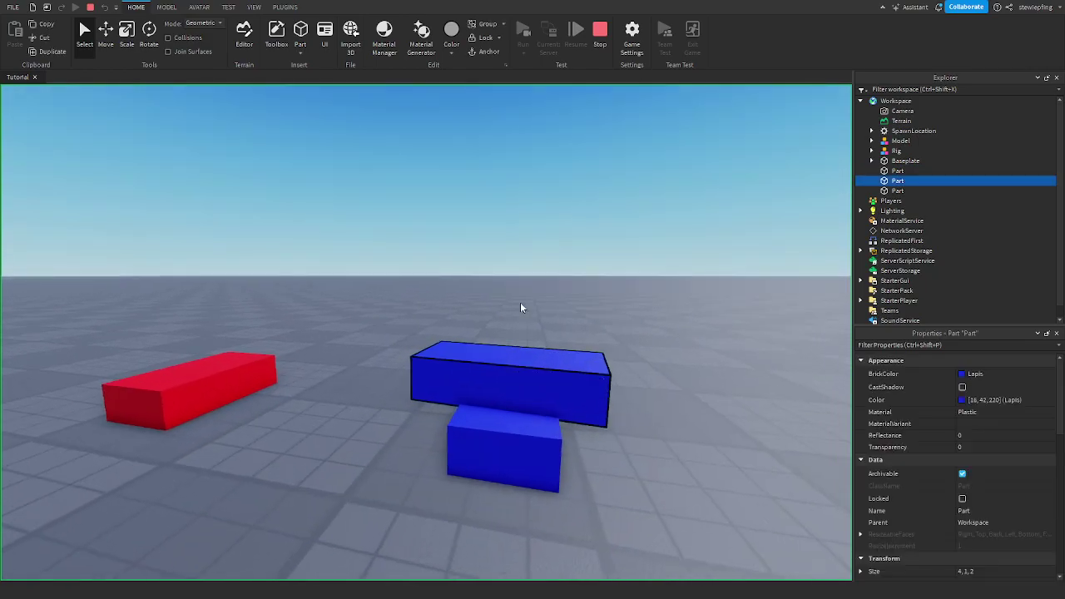
key("a")
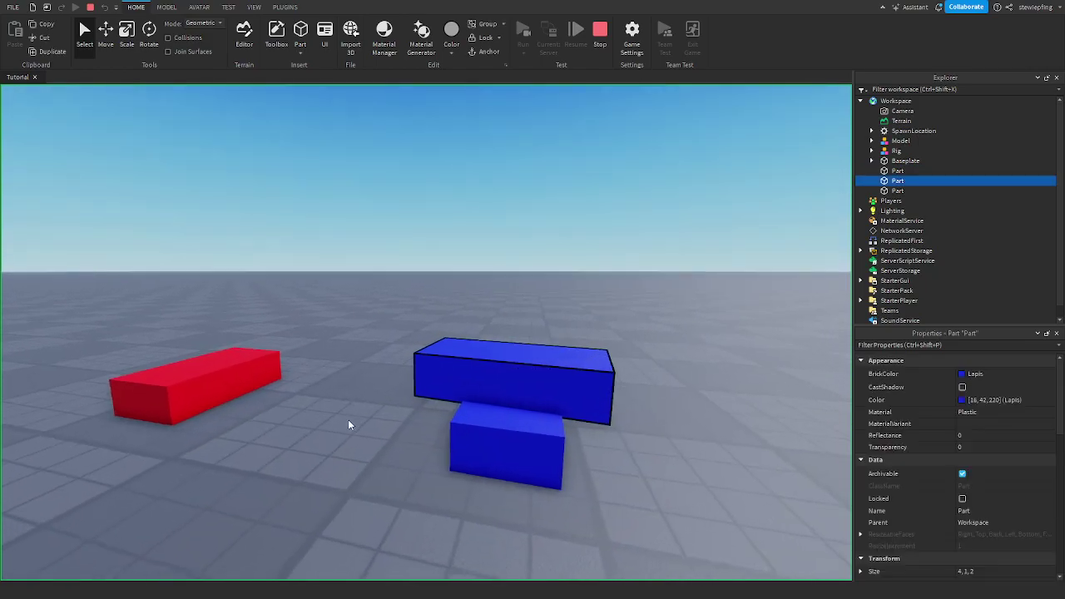
right_click_drag(348, 420, 428, 408)
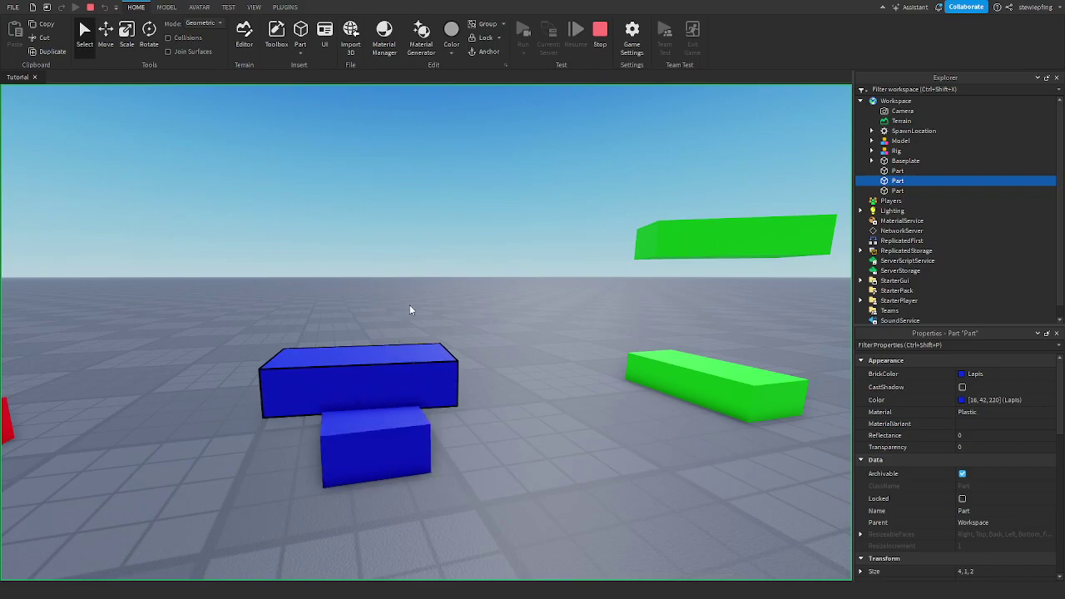
Examine the fallen welded green model, and stop the simulation
key("s")
right_click_drag(457, 325, 458, 325)
key("d")
key("w")
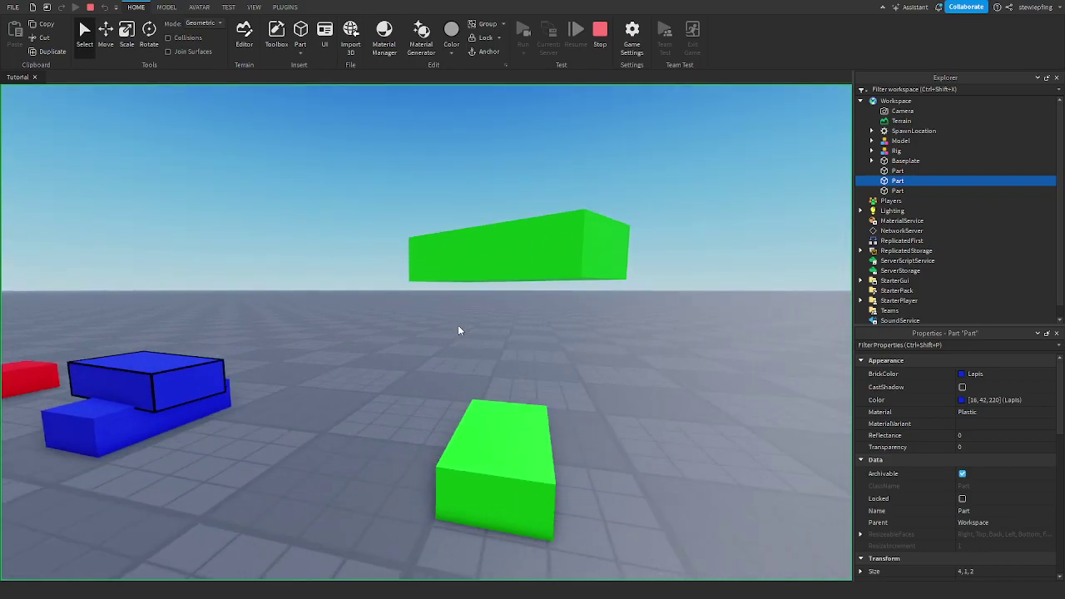
scroll(471, 273, "down", 3)
scroll(471, 273, "up", 4)
scroll(523, 270, "down", 4)
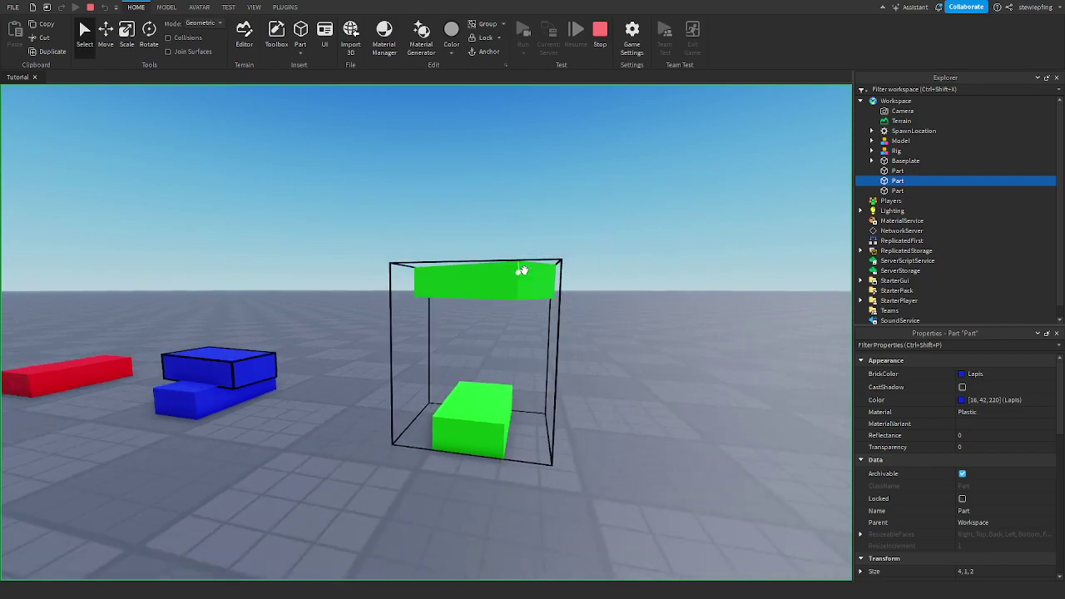
left_click(509, 309)
left_click(600, 30)
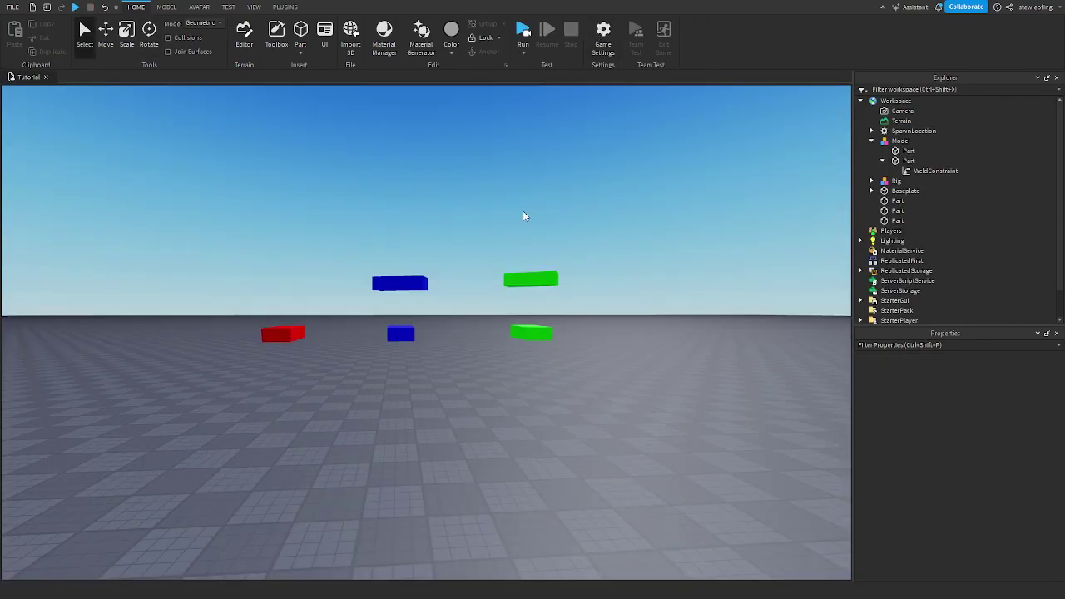
Move the upper blue part down close to the lower blue part
right_click_drag(513, 253, 513, 252)
key("w")
key("e")
left_click(411, 287)
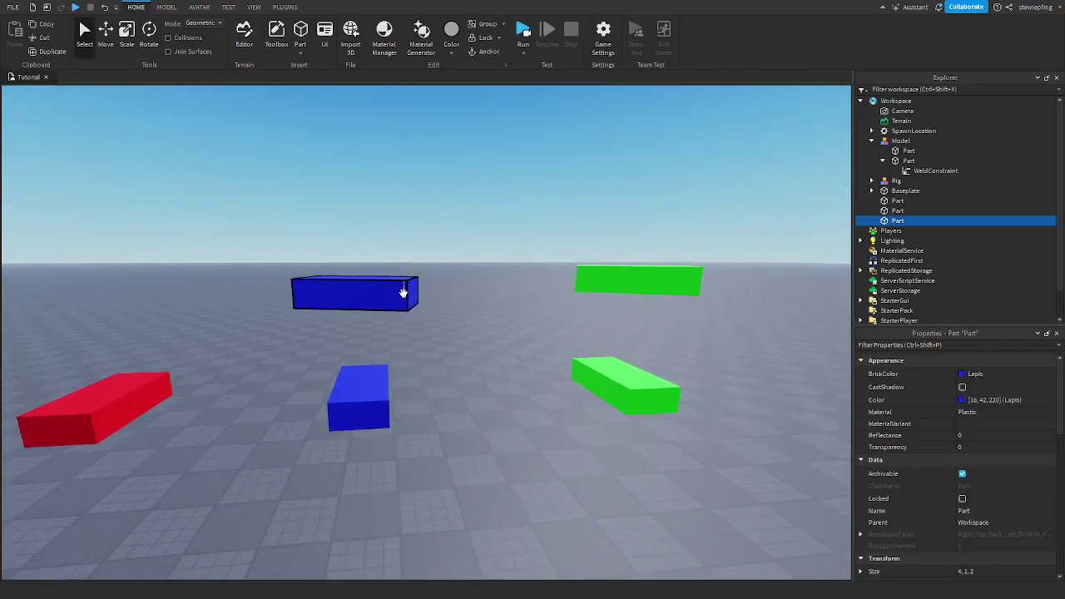
scroll(405, 293, "up", 5)
key("ctrl+2")
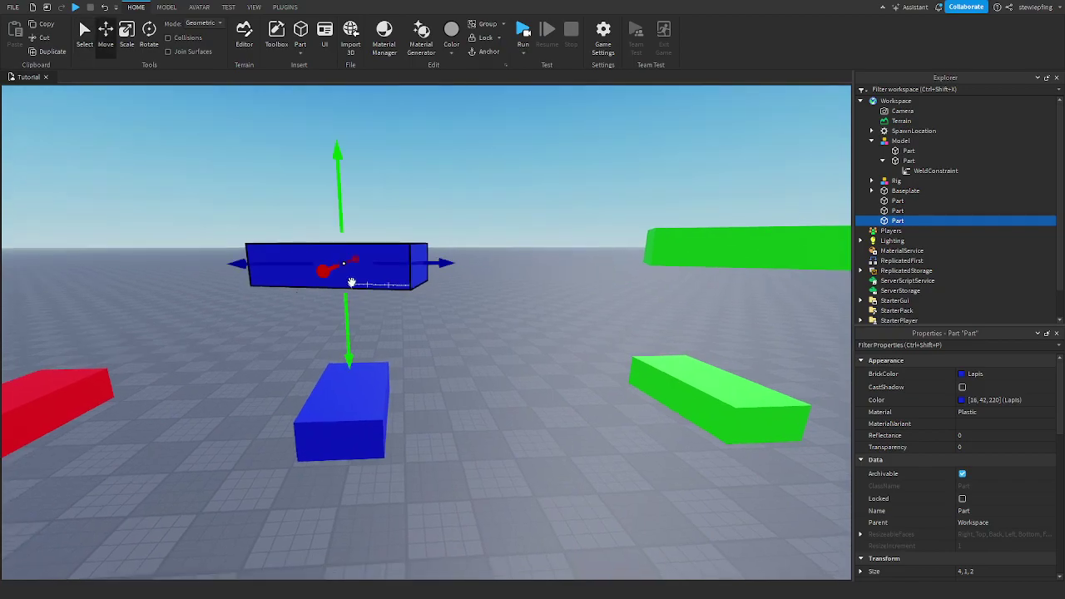
left_click_drag(352, 283, 354, 398)
Reposition the upper blue part so that it crosses centrally over the lower blue part
key("ctrl+4")
key("e")
right_click_drag(416, 369, 416, 368)
key("w")
left_click_drag(434, 414, 467, 413)
key("ctrl+2")
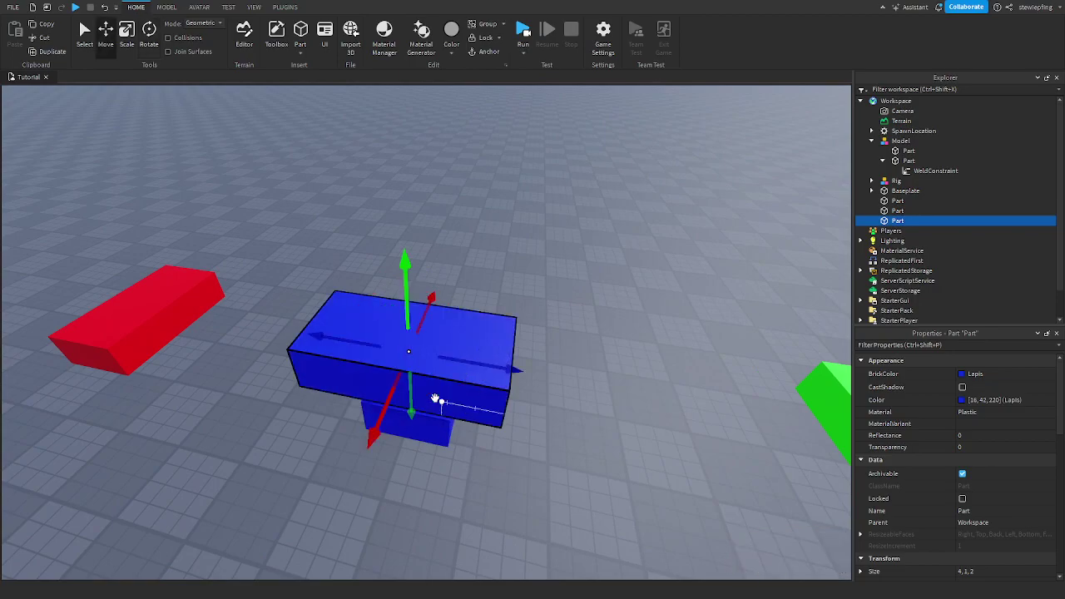
left_click_drag(391, 412, 418, 363)
left_click_drag(466, 326, 482, 327)
Lower the upper blue part until it rests on the lower blue part, and clear the selection
right_click_drag(490, 319, 490, 312)
key("s")
left_click(490, 311)
key("q")
left_click(412, 296)
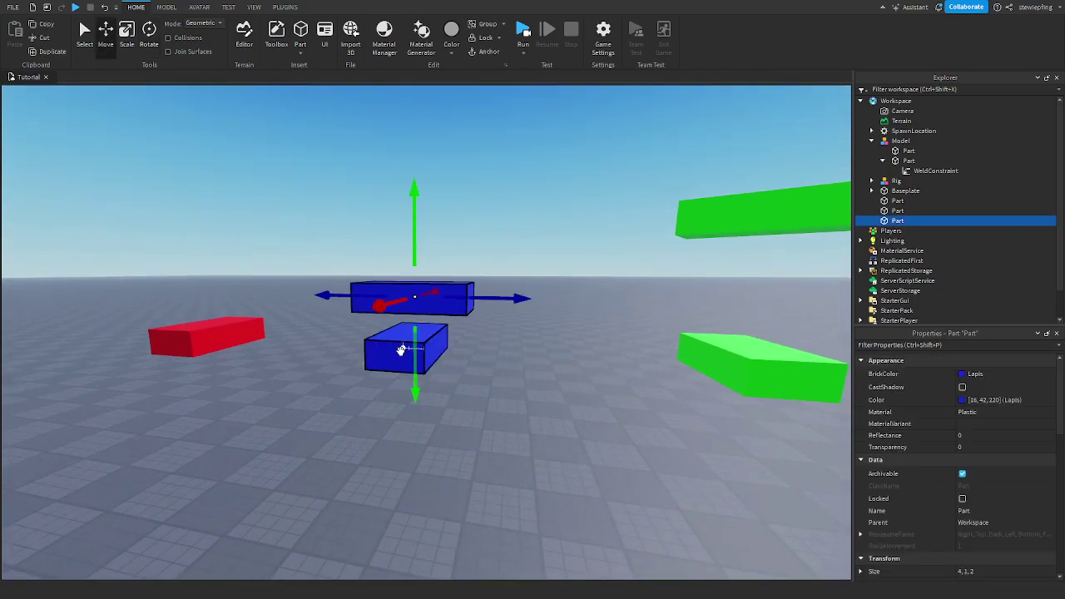
left_click_drag(337, 380, 339, 409)
key("s")
key("d")
left_click(475, 273)
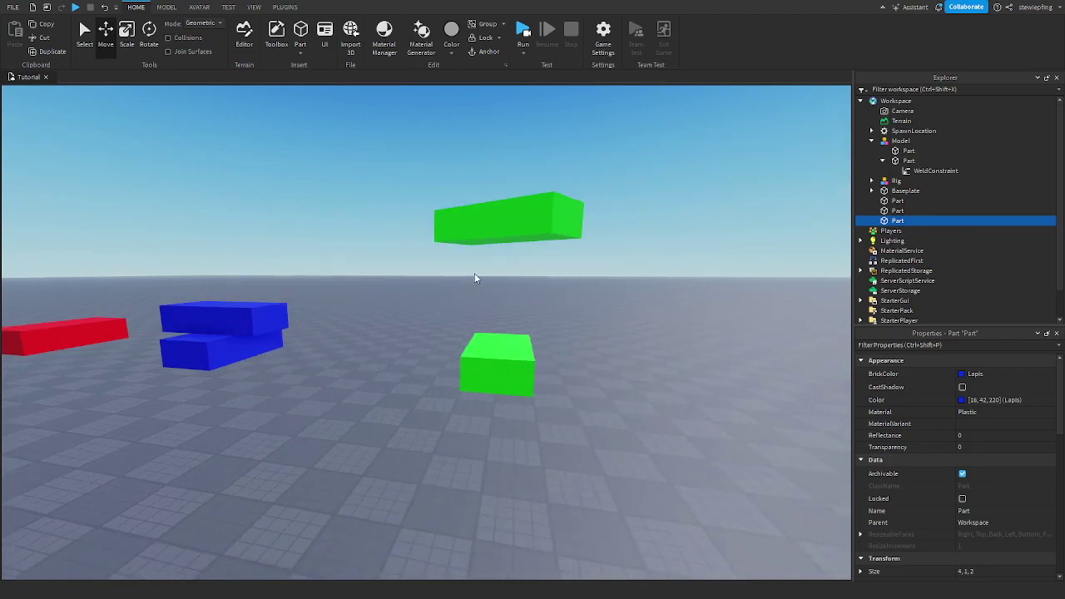
right_click_drag(475, 273, 475, 273)
key("a")
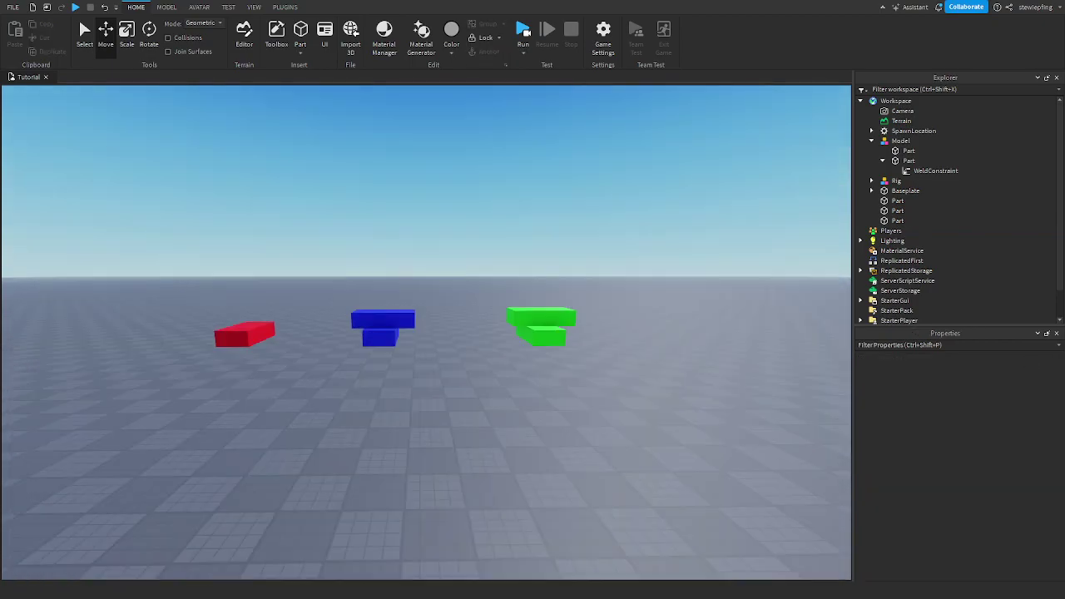
Bring the red part and the stacked blue and green pairs into view, and run the simulation again
key("w")
key("a")
key("s")
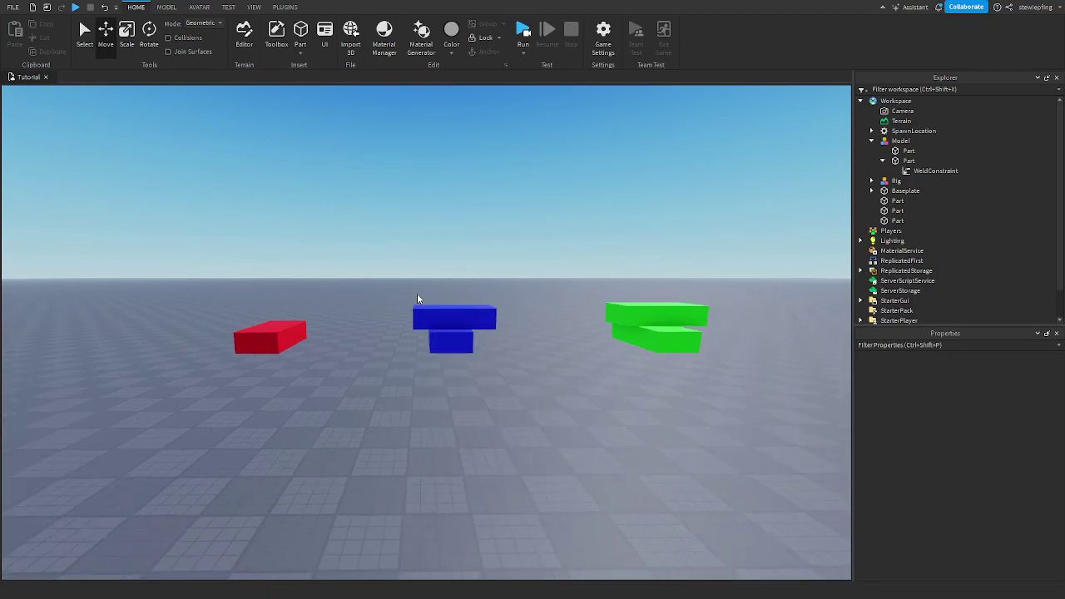
key("d")
scroll(505, 352, "down", 3)
left_click(522, 33)
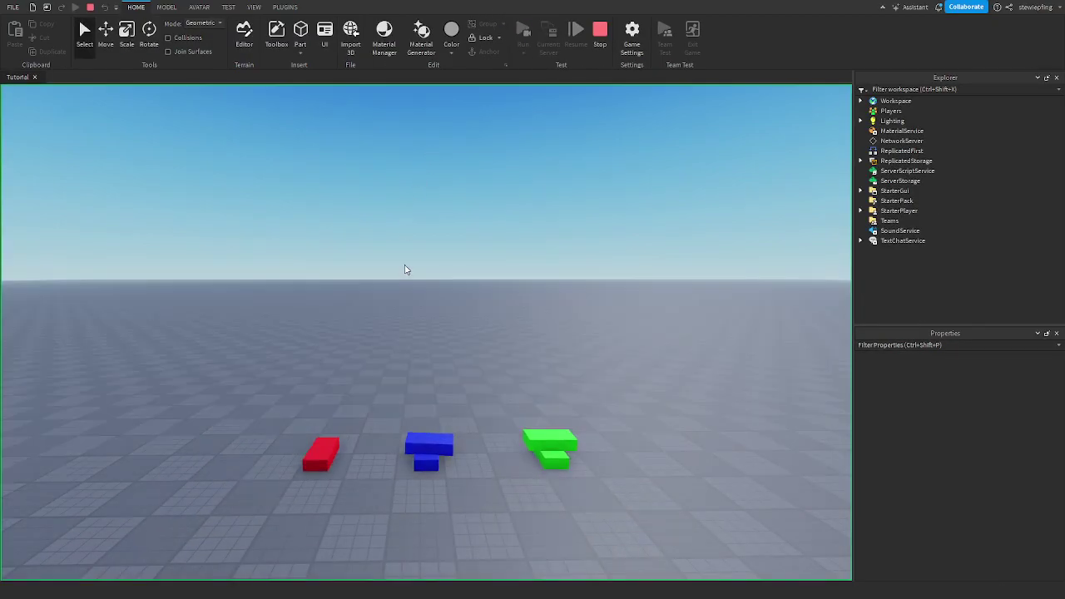
Examine the landed red part and the stacked blue and green pairs from several angles in the running simulation
right_click_drag(407, 269, 407, 268)
key("q")
key("w")
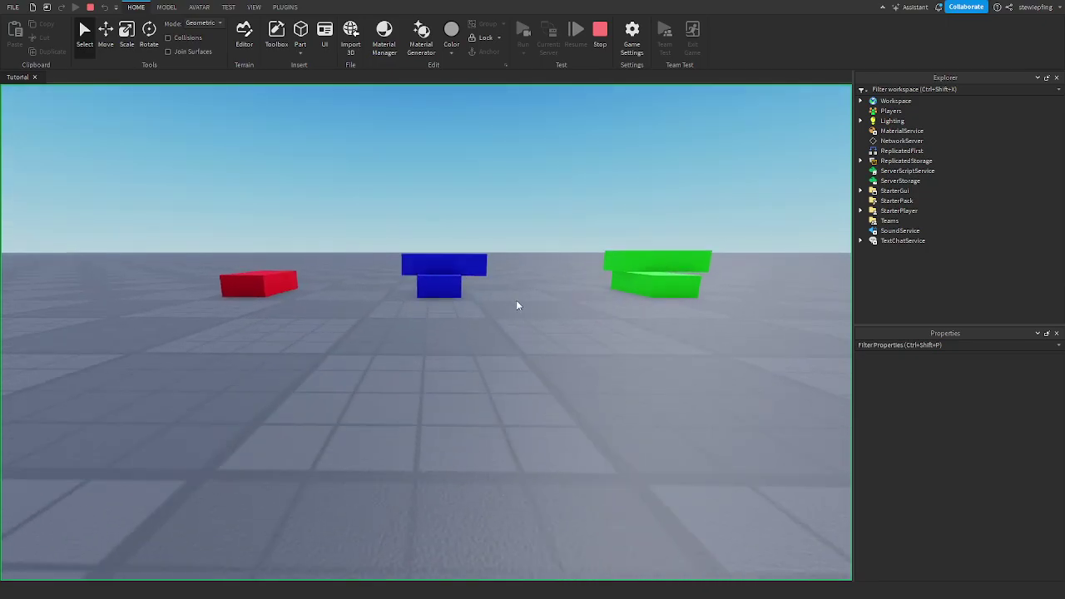
key("e")
key("w")
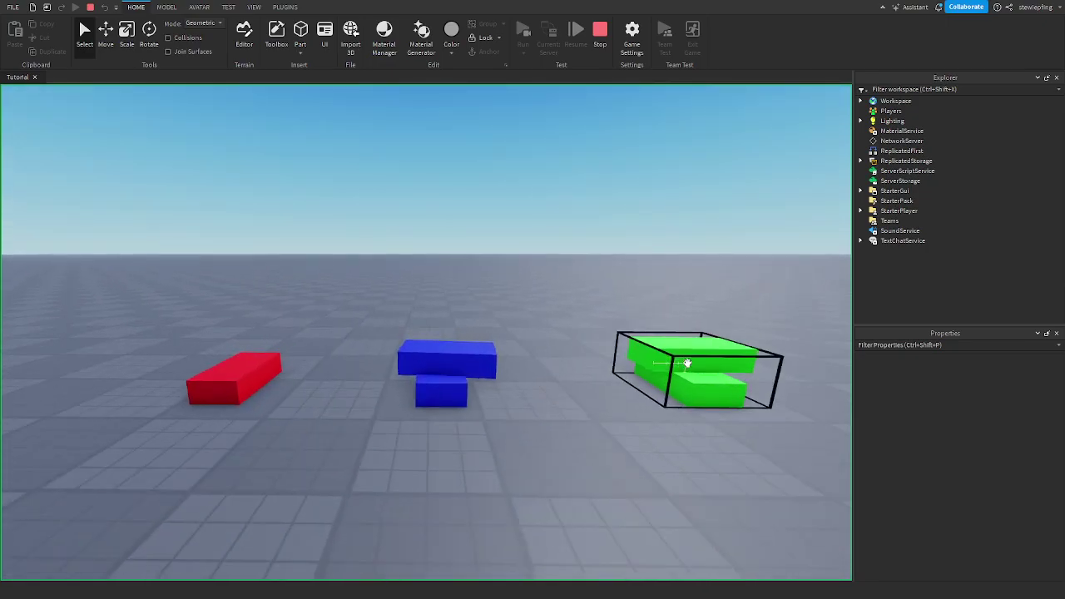
right_click_drag(530, 362, 513, 371)
key("s")
key("q")
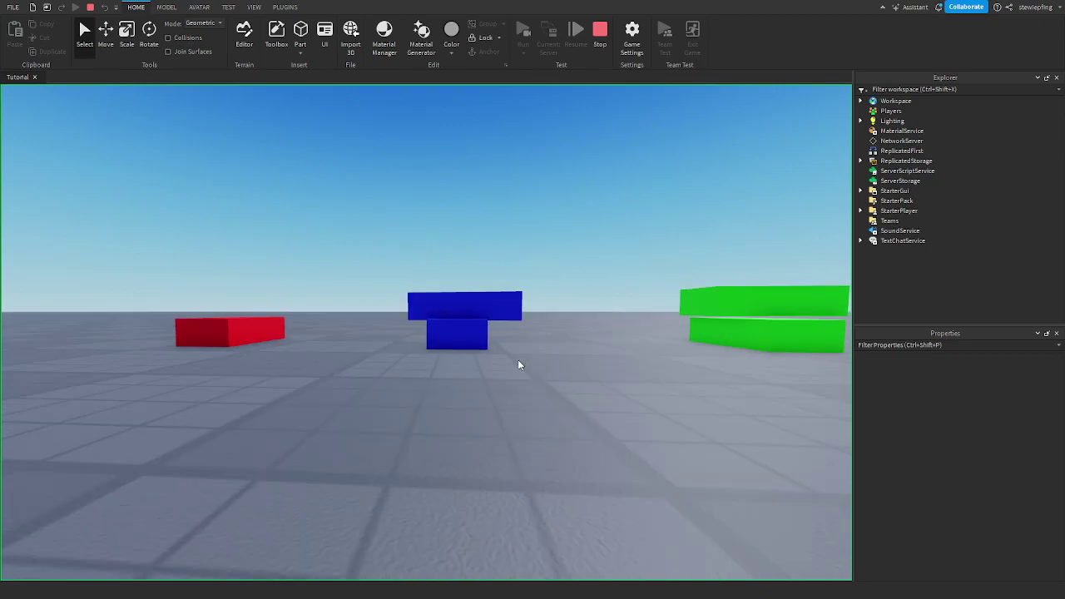
key("e")
key("w")
key("s")
key("d")
key("e")
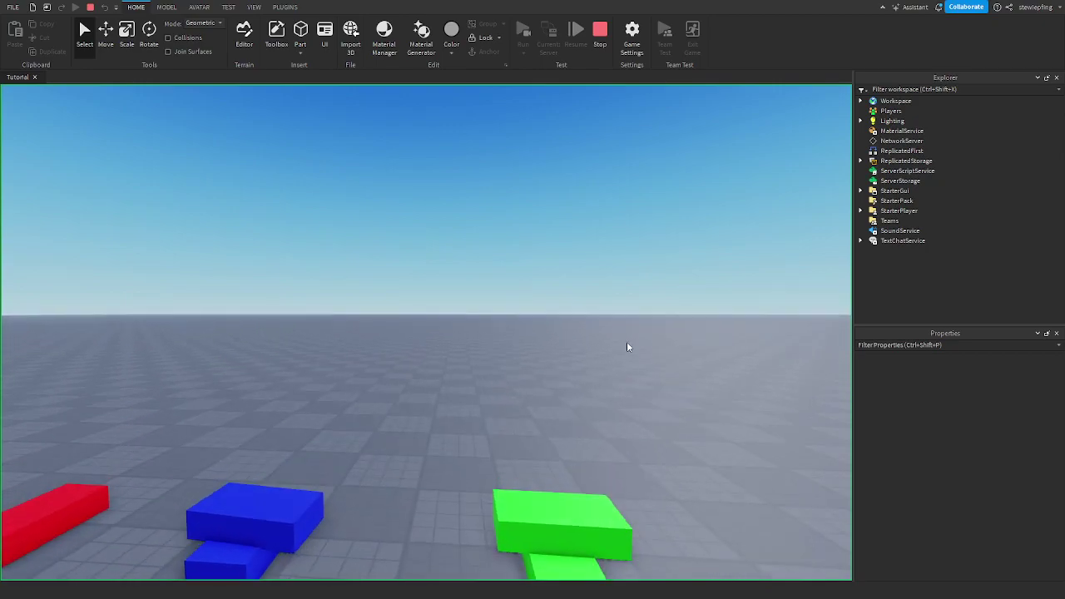
key("q")
key("w")
key("d")
right_click_drag(594, 366, 594, 367)
key("d")
key("a")
key("s")
key("q")
key("a")
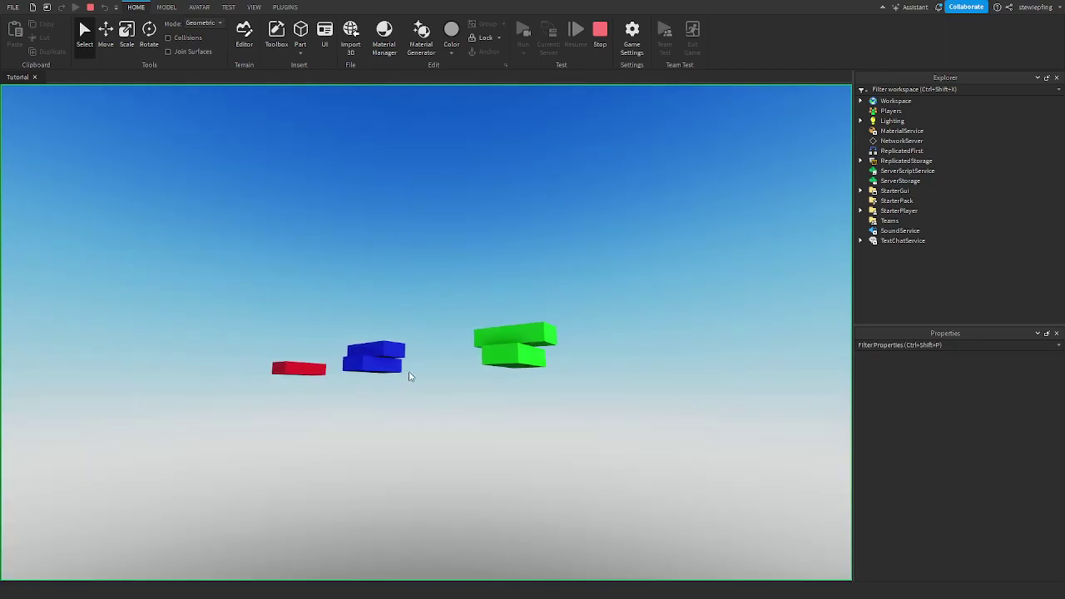
Examine the green and blue stacked pairs from several angles in the running simulation
key("e")
right_click_drag(405, 398, 404, 398)
key("a")
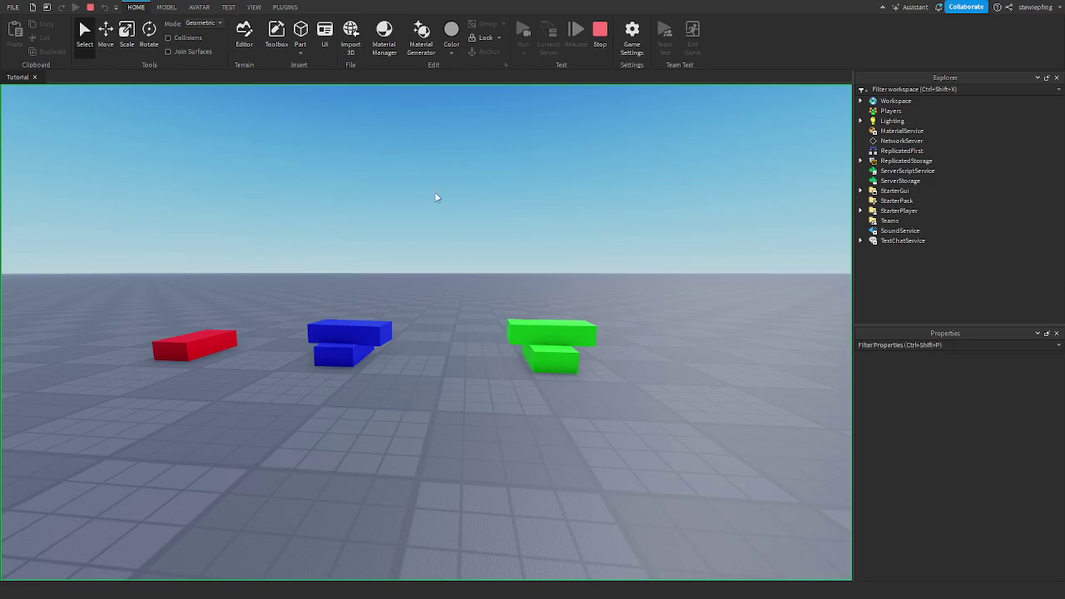
left_click(586, 365)
left_click(657, 431)
key("a")
right_click_drag(505, 391, 505, 390)
key("d")
key("w")
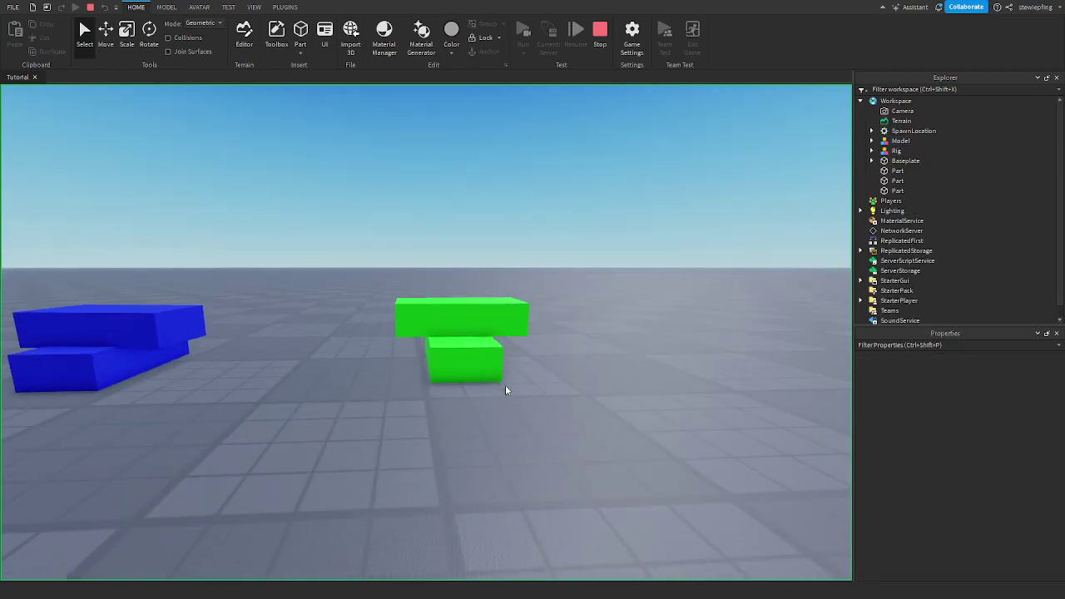
left_click(506, 369)
left_click(603, 476)
right_click_drag(380, 209, 380, 208)
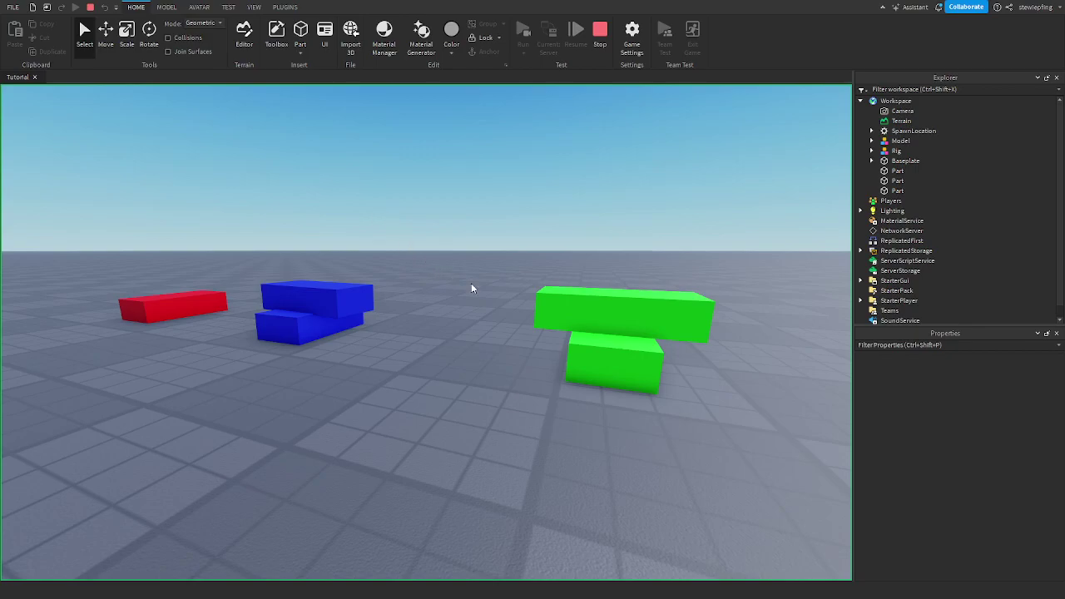
Inspect the lower green part of the welded model up close, and stop the simulation
right_click_drag(582, 316, 611, 315)
left_click(540, 348, "alt")
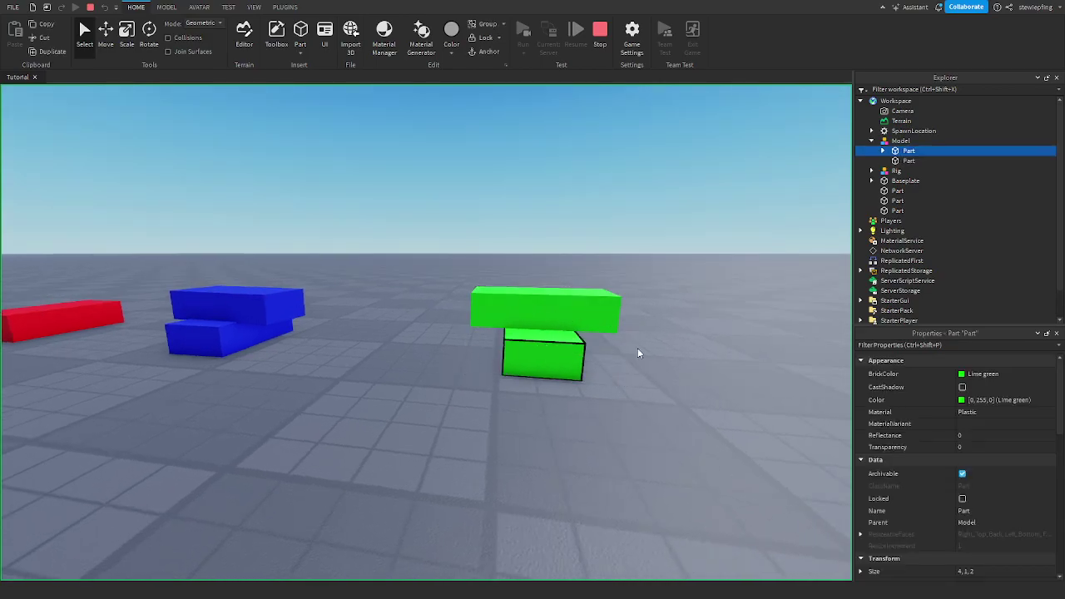
right_click_drag(426, 319, 402, 323)
key("d")
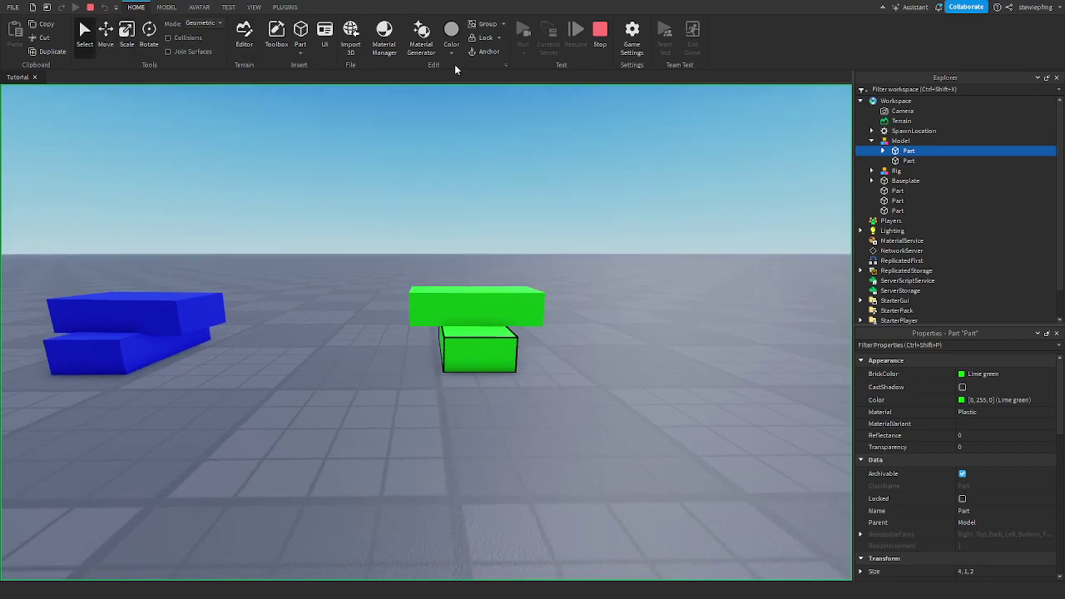
right_click_drag(577, 118, 579, 154)
key("s")
left_click(595, 35)
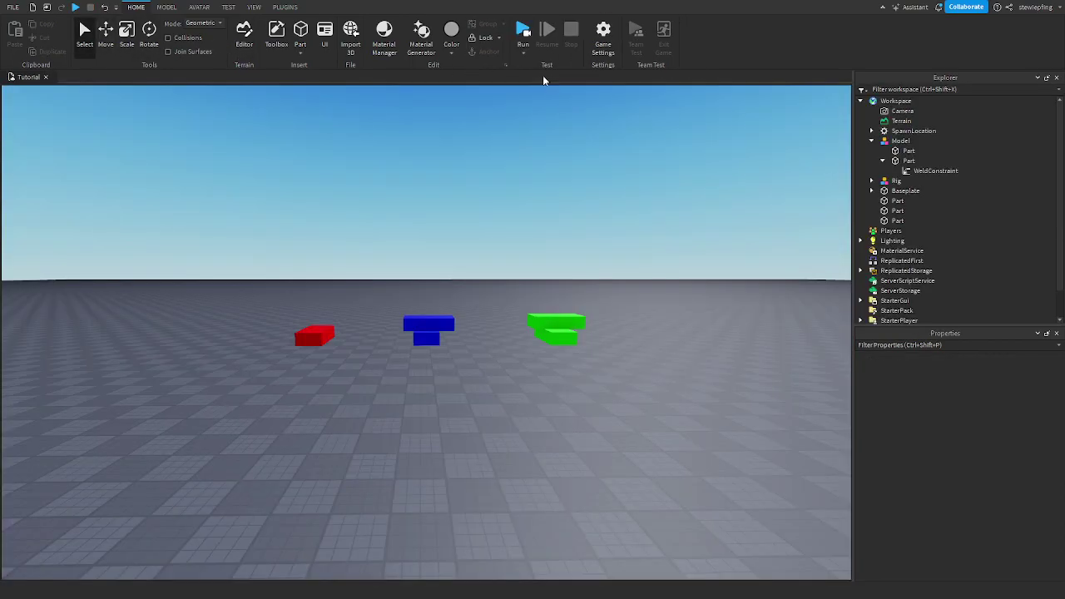
Start a play test with a character near the coloured parts and switch to the server view
left_click(523, 33)
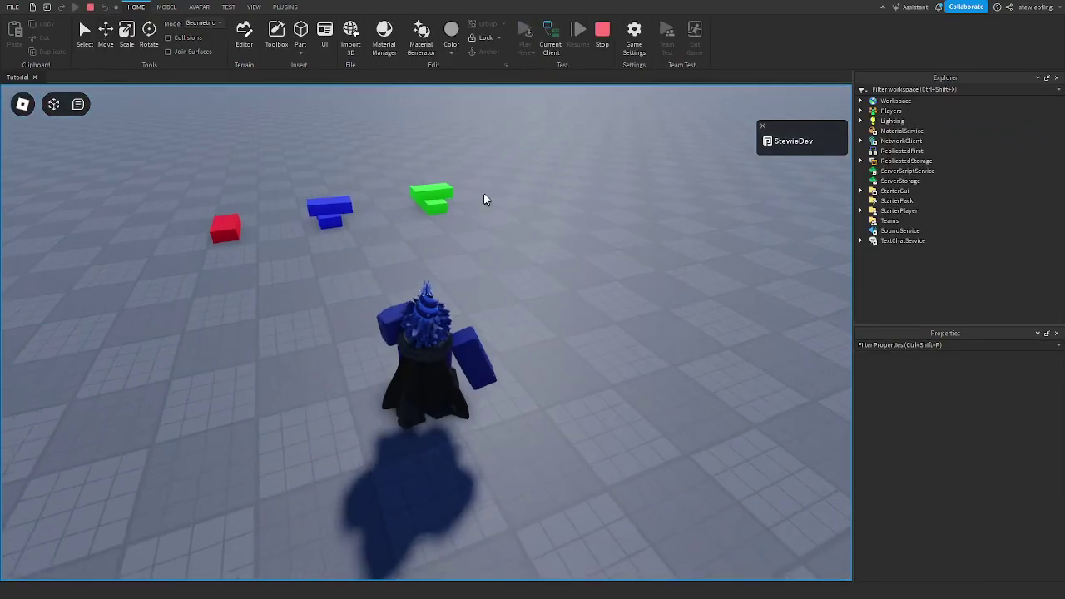
key("w")
left_click(549, 49)
Inspect the lower green part in the server view, and return to the client view
right_click_drag(247, 259, 299, 236)
key("w")
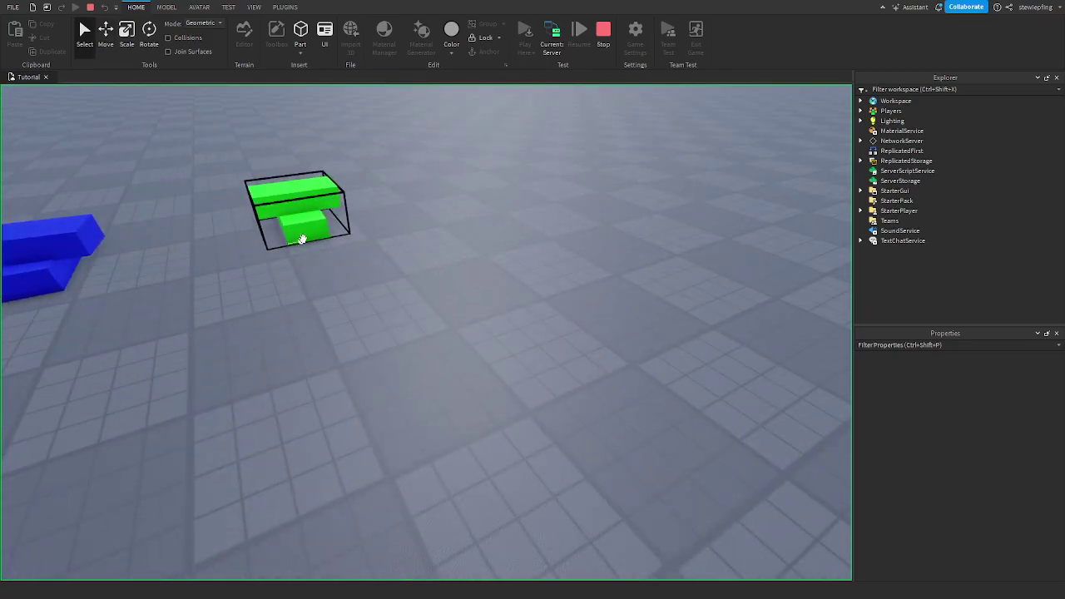
left_click(302, 239)
key("f")
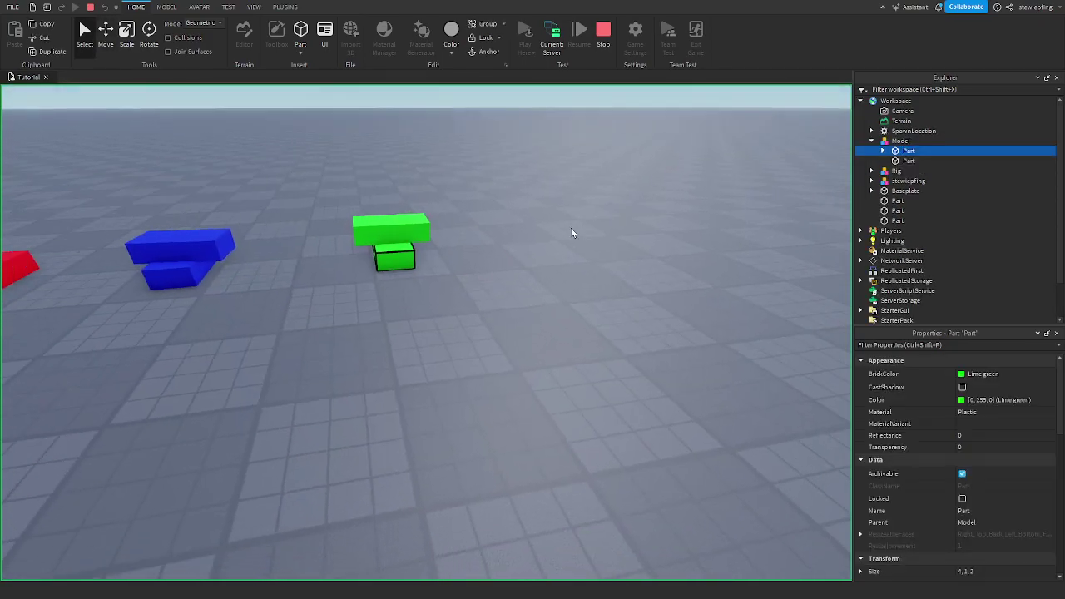
left_click(550, 34)
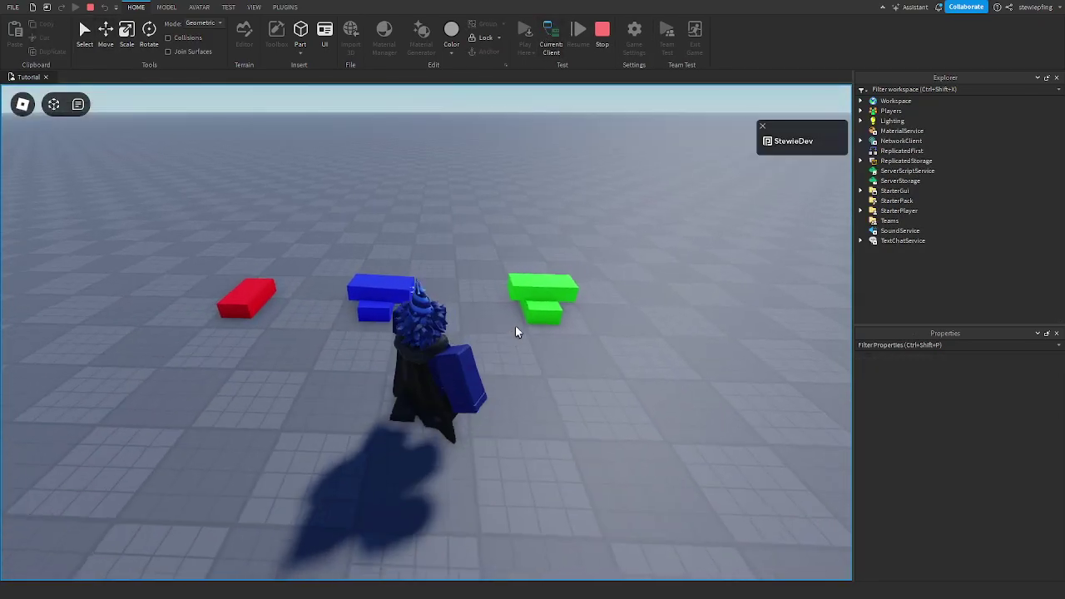
Walk and jump the character around the blue and green stacks to test their physics, and stop the play test
key("w")
right_click_drag(515, 325, 589, 387)
key("a")
key("space")
key("d")
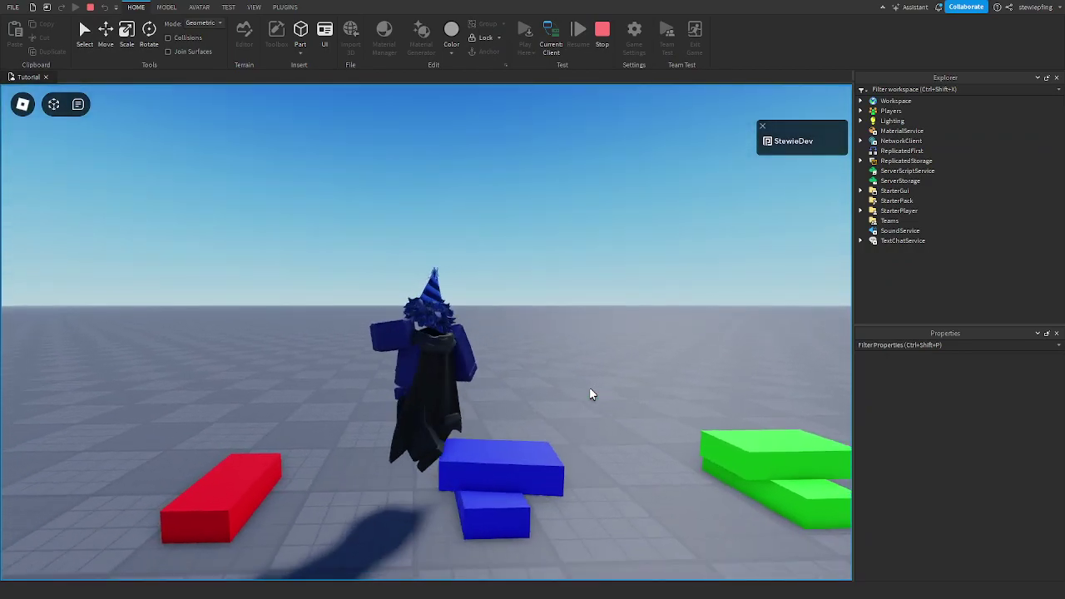
right_click_drag(593, 390, 593, 389)
key("space")
key("d")
key("space")
key("w")
key("s")
key("w")
key("s")
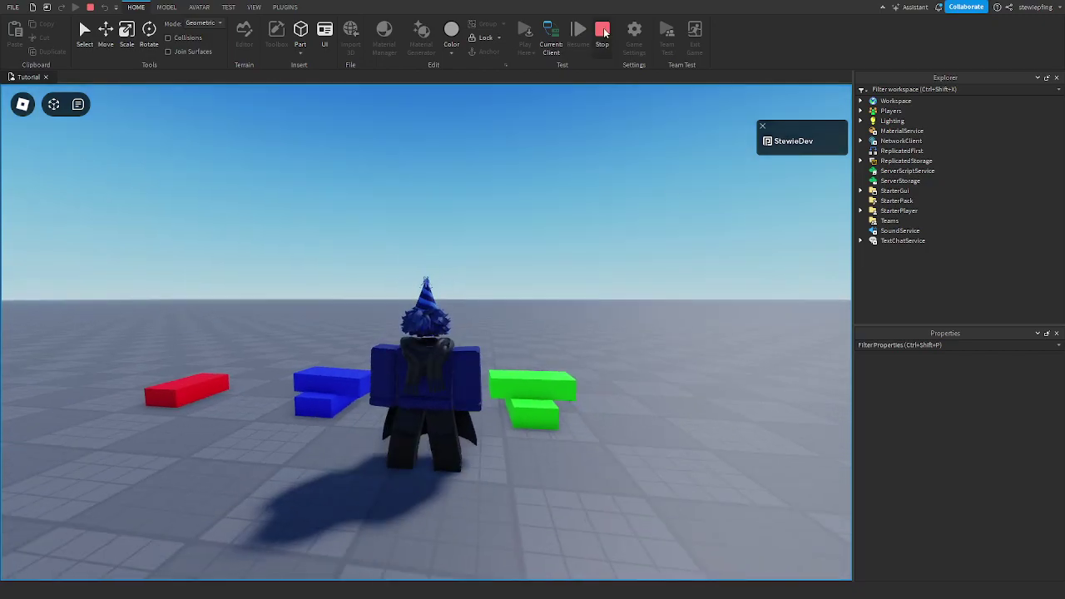
left_click(602, 31)
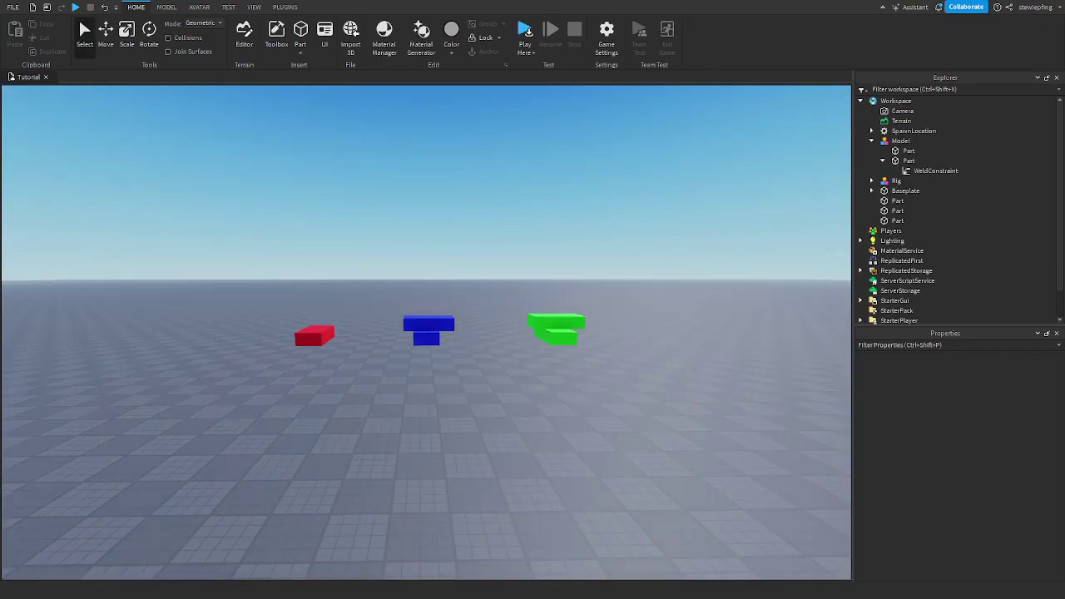
Insert a new block part on an empty area of the baseplate, away from the coloured parts
key("w")
right_click_drag(426, 333, 426, 333)
right_click_drag(479, 196, 659, 293)
key("w")
key("e")
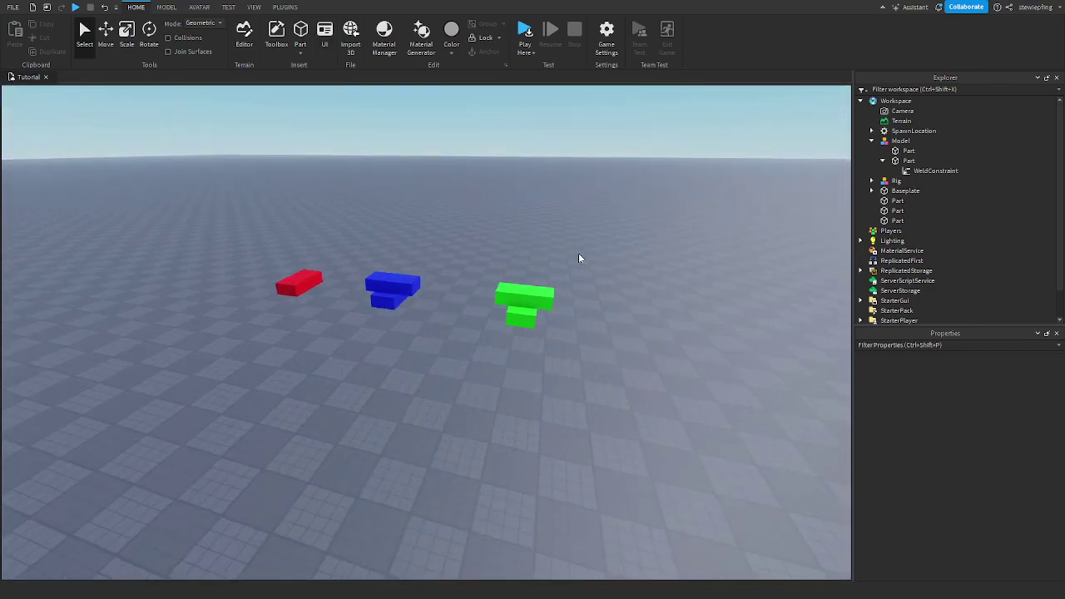
right_click_drag(578, 253, 278, 158)
key("w")
left_click(301, 35)
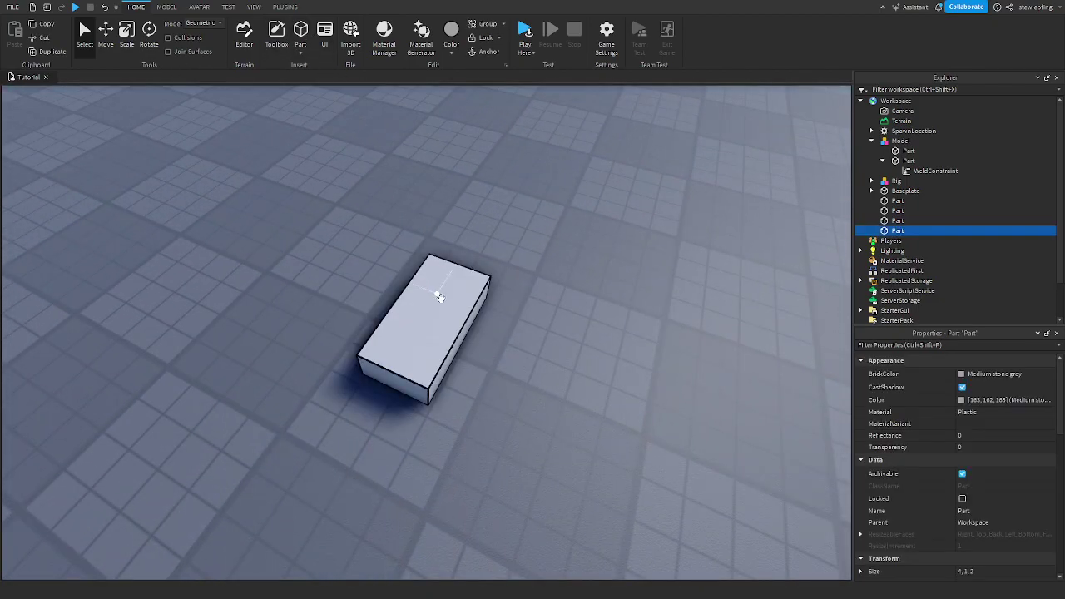
Turn off shadow casting for the new part and set its material to SmoothPlastic
scroll(438, 297, "up", 3)
left_click(962, 386)
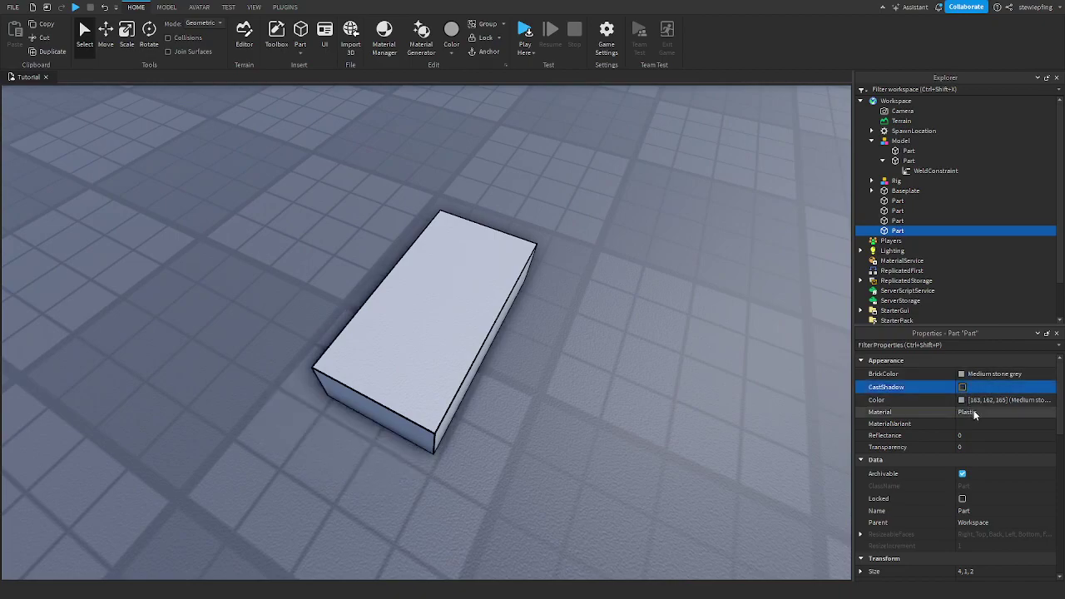
left_click(998, 471)
Scale the new part into a thin hammer handle measuring 4 × 0.3 × 0.3 studs
right_click_drag(599, 350, 535, 338)
key("ctrl+3")
left_click_drag(548, 366, 431, 344)
key("w")
right_click_drag(514, 305, 515, 276)
left_click_drag(510, 246, 511, 312)
right_click_drag(510, 311, 408, 342)
Duplicate the handle and scale the copy at its end into a hammer head of 0.9 × 0.7 × 2.3 studs
key("ctrl+d")
left_click_drag(280, 409, 516, 238)
left_click_drag(588, 229, 662, 271)
scroll(612, 247, "up", 3)
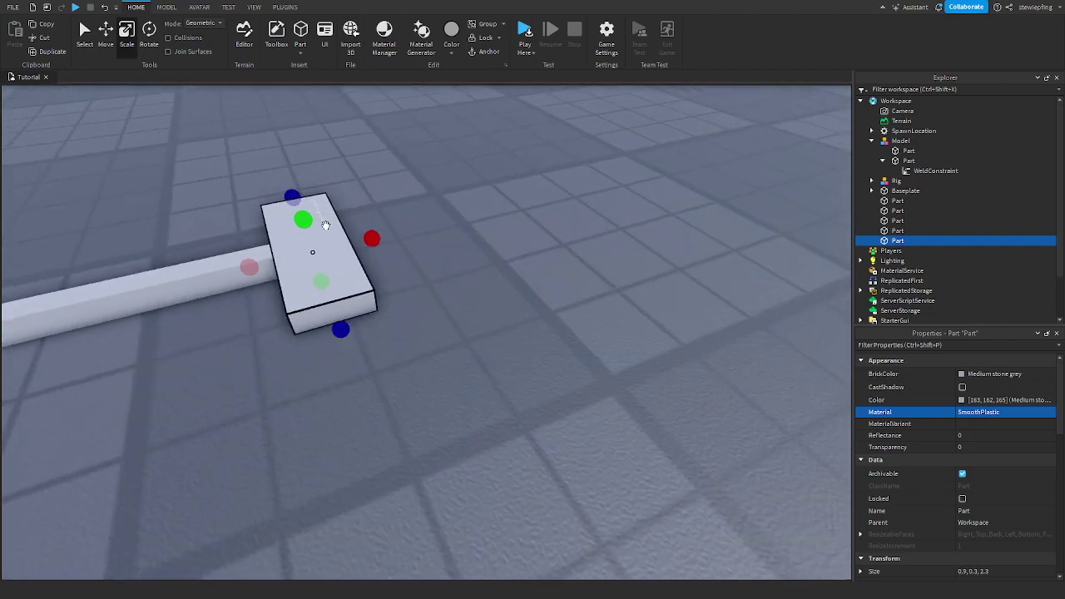
left_click_drag(303, 220, 307, 208)
Select the handle and head together and reposition them on the baseplate
left_click(558, 185)
scroll(557, 184, "down", 4)
right_click_drag(557, 185, 428, 245)
left_click_drag(427, 245, 582, 403)
key("ctrl+1")
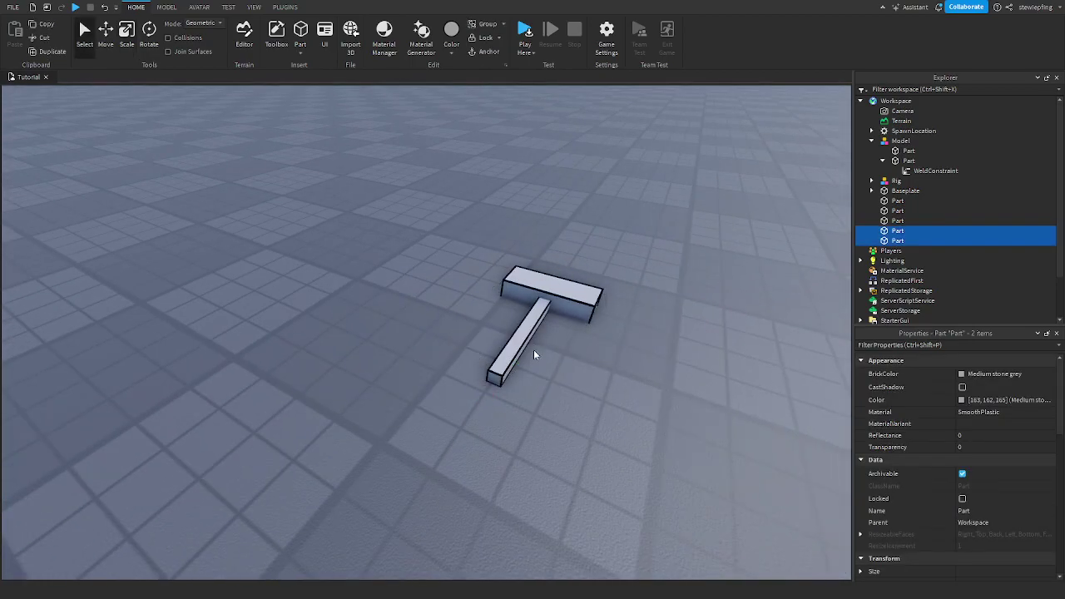
left_click_drag(511, 339, 508, 375)
Reduce the hammer head's height symmetrically to 0.5 studs, and clear the selection
left_click(559, 375)
left_click(572, 325)
key("ctrl+3")
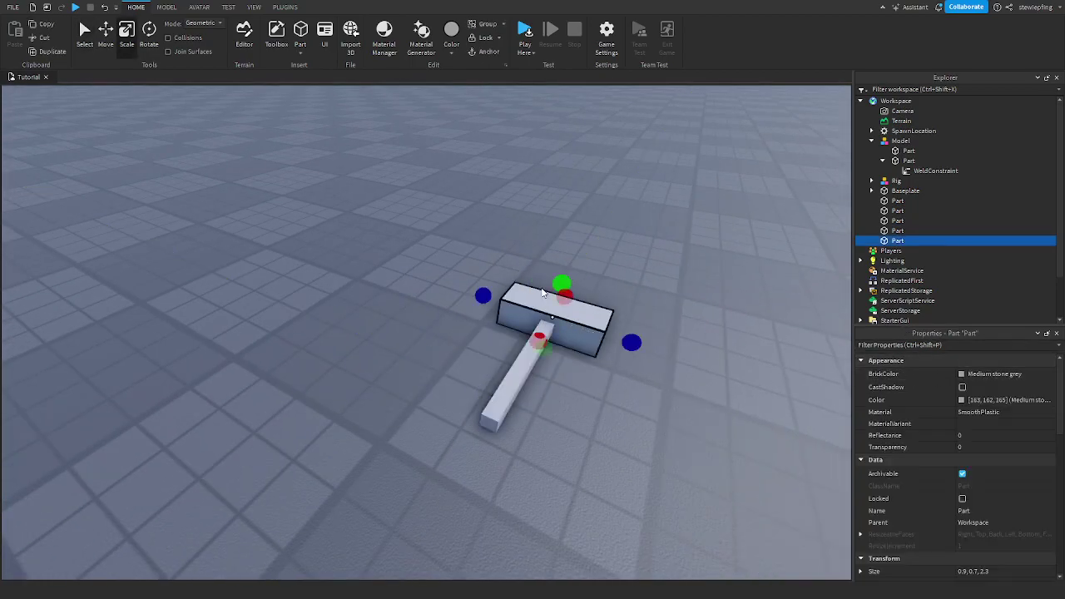
left_click_drag(561, 283, 561, 287, "ctrl")
left_click(666, 272)
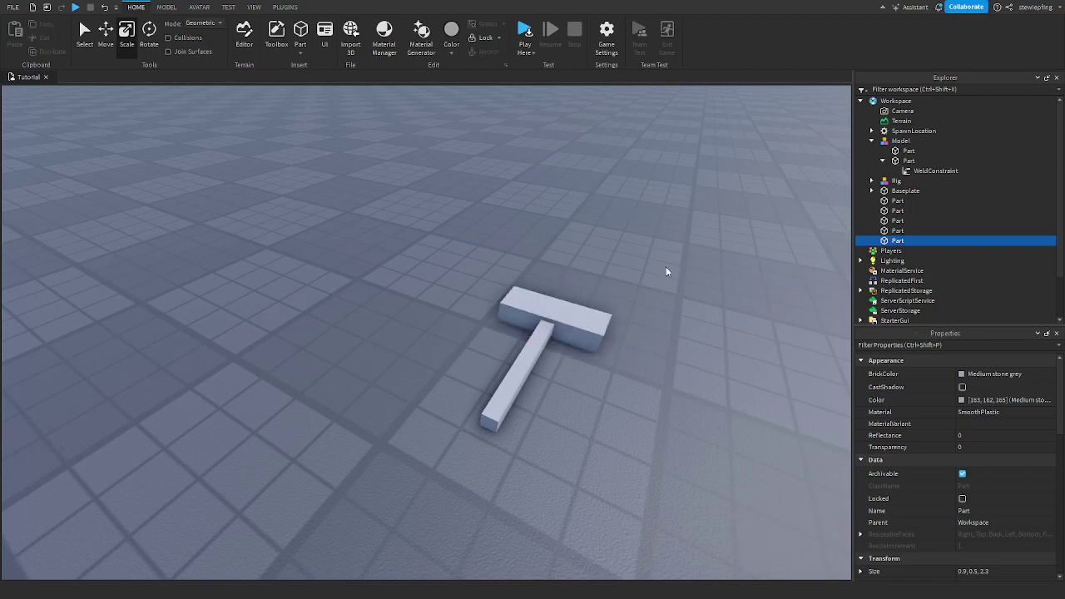
Select both hammer parts again and shift them together so that they rest on the baseplate
right_click_drag(666, 271, 475, 331)
left_click(443, 322)
left_click(476, 308, "ctrl")
key("ctrl+1")
left_click_drag(480, 315, 485, 332)
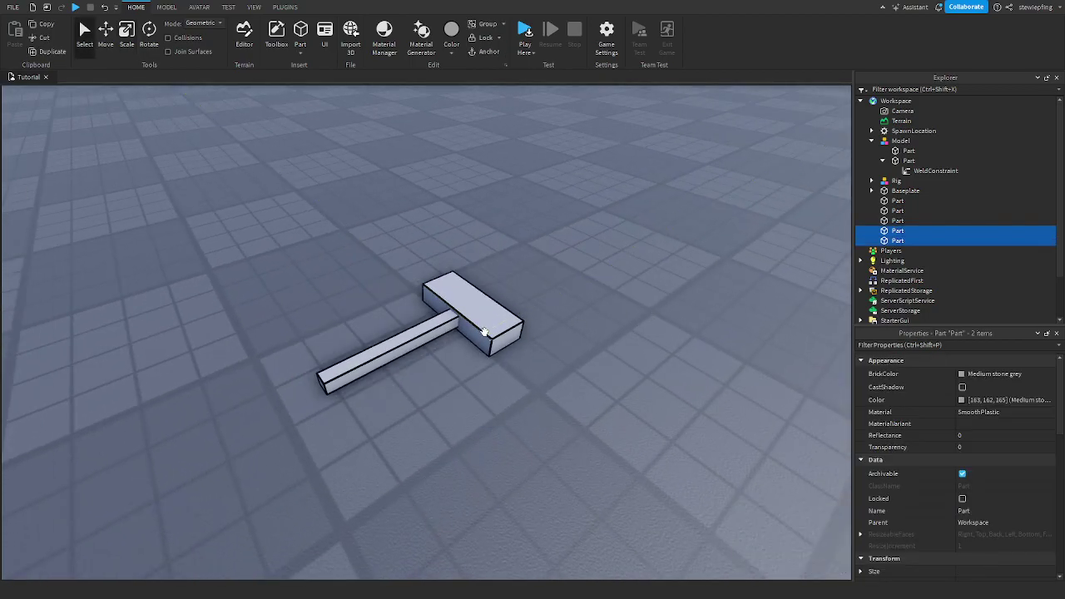
Colour the hammer handle Brown and clear the selection
left_click(446, 338)
left_click(437, 332)
left_click(961, 374)
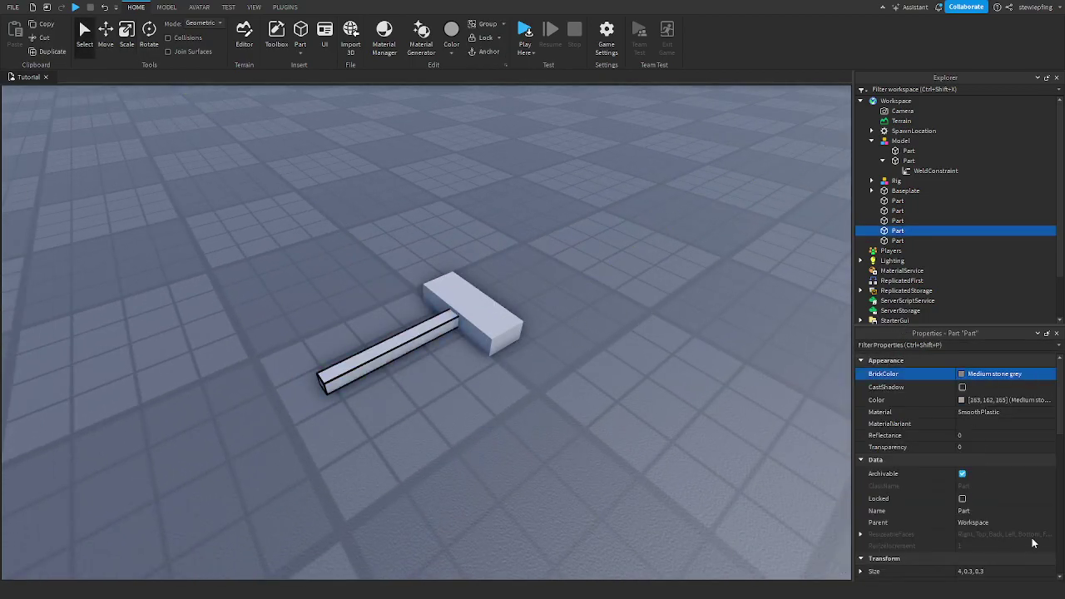
left_click(1031, 542)
left_click(440, 355)
Select the head and handle and raise them together about 5 studs above the baseplate
scroll(439, 355, "down", 4)
right_click_drag(439, 356, 375, 235)
scroll(375, 235, "up", 4)
scroll(466, 291, "down", 4)
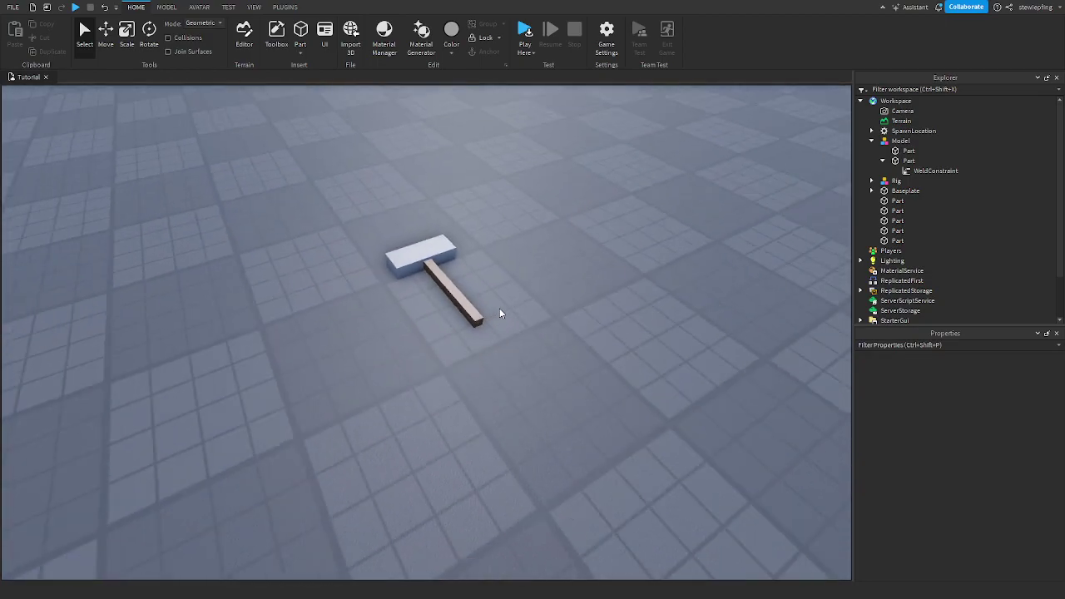
right_click_drag(499, 312, 421, 315)
left_click_drag(307, 263, 408, 378)
key("ctrl+2")
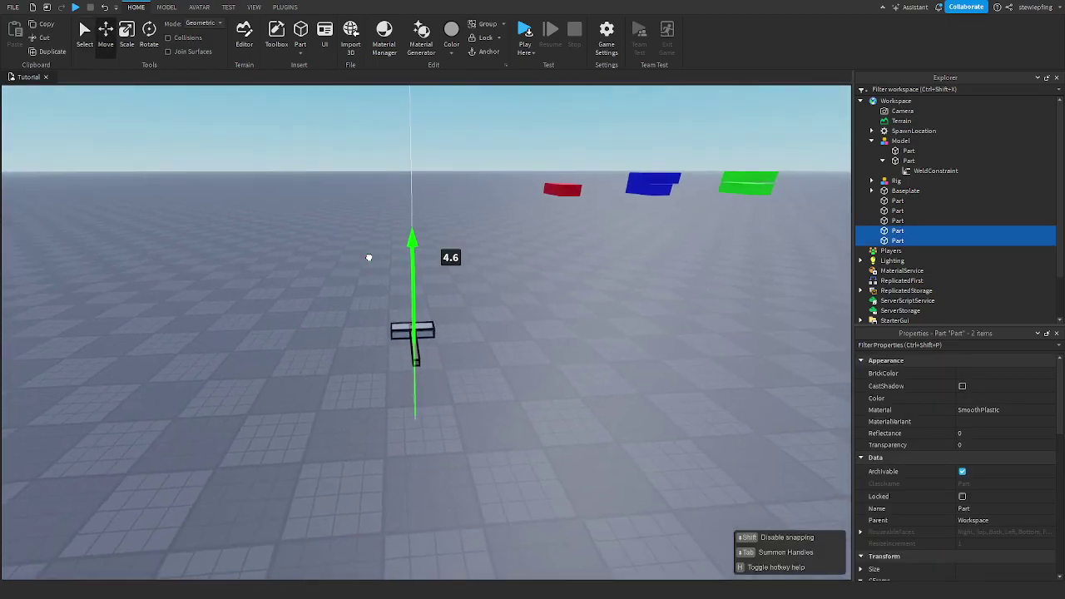
Play test the unwelded hammer, observe how its parts land beside the character, and stop the test
key("F5")
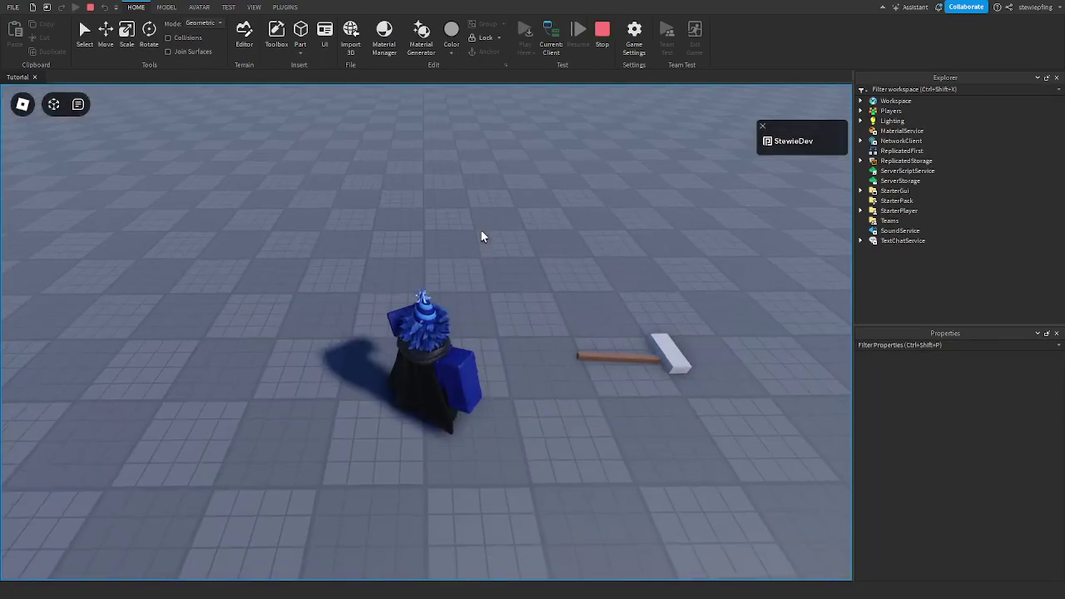
key("d")
scroll(485, 233, "up", 3)
scroll(489, 253, "down", 5)
key("a")
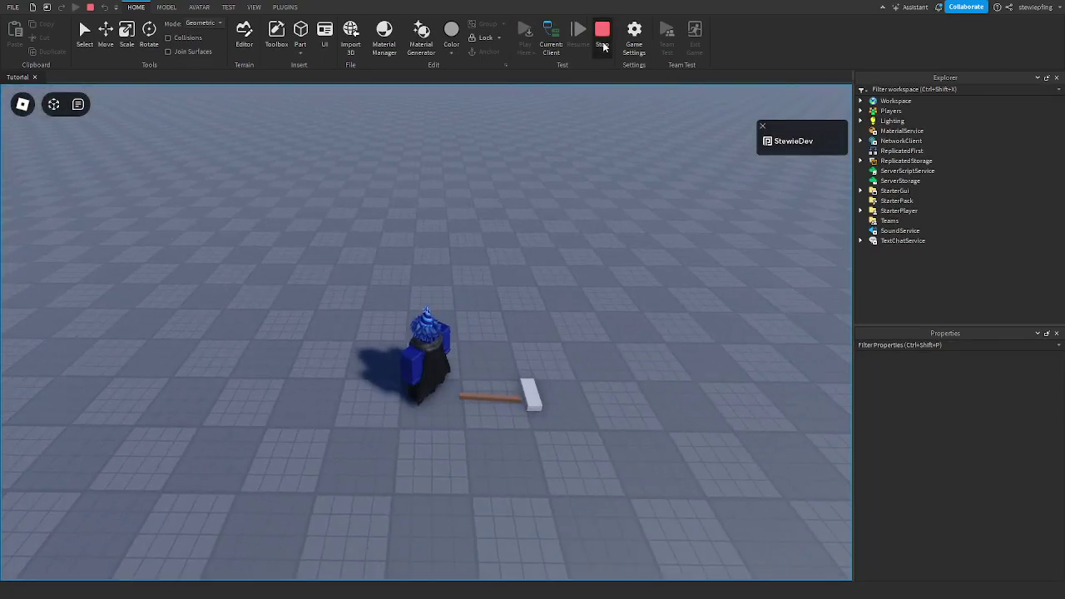
left_click(605, 47)
Select the brown handle and the grey head, and group them into a model
right_click_drag(580, 258, 576, 292)
scroll(570, 303, "up", 3)
left_click(400, 351)
scroll(441, 332, "up", 1)
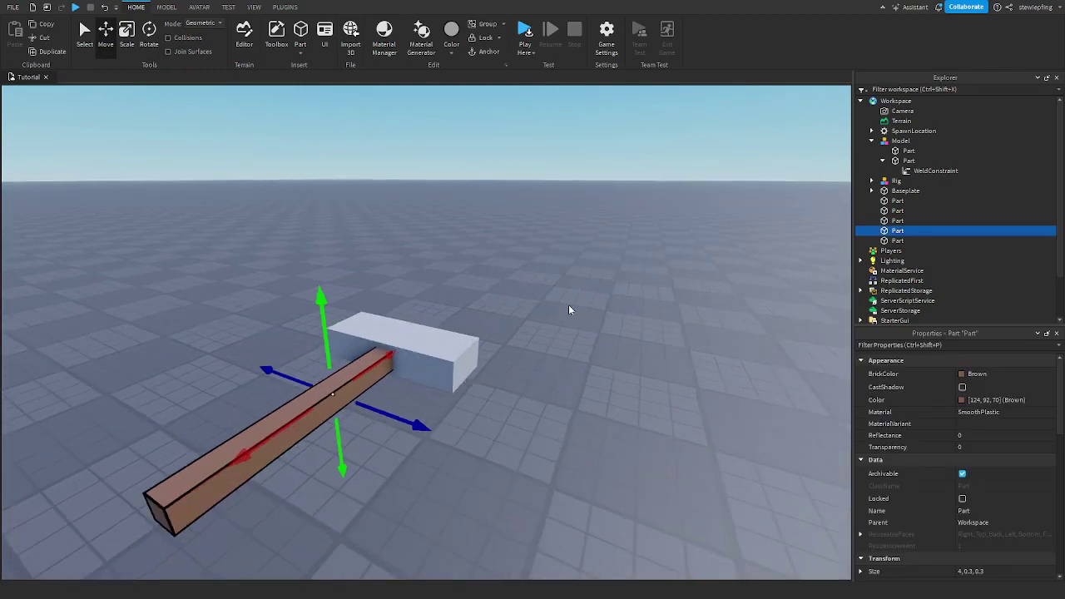
scroll(568, 310, "up", 1)
left_click(411, 363, "shift")
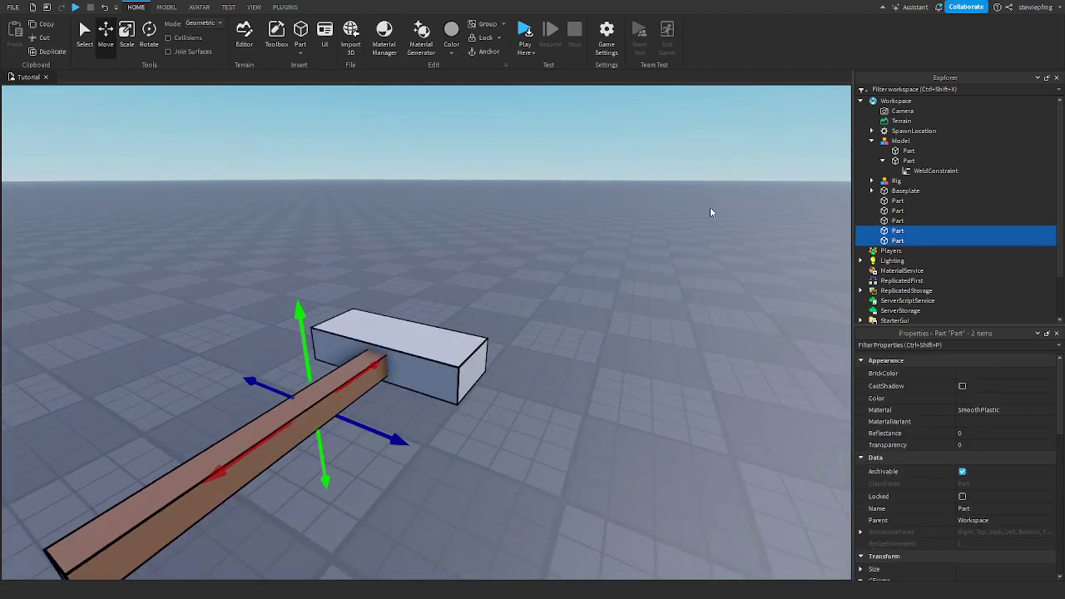
right_click_drag(711, 208, 585, 205)
key("ctrl+g")
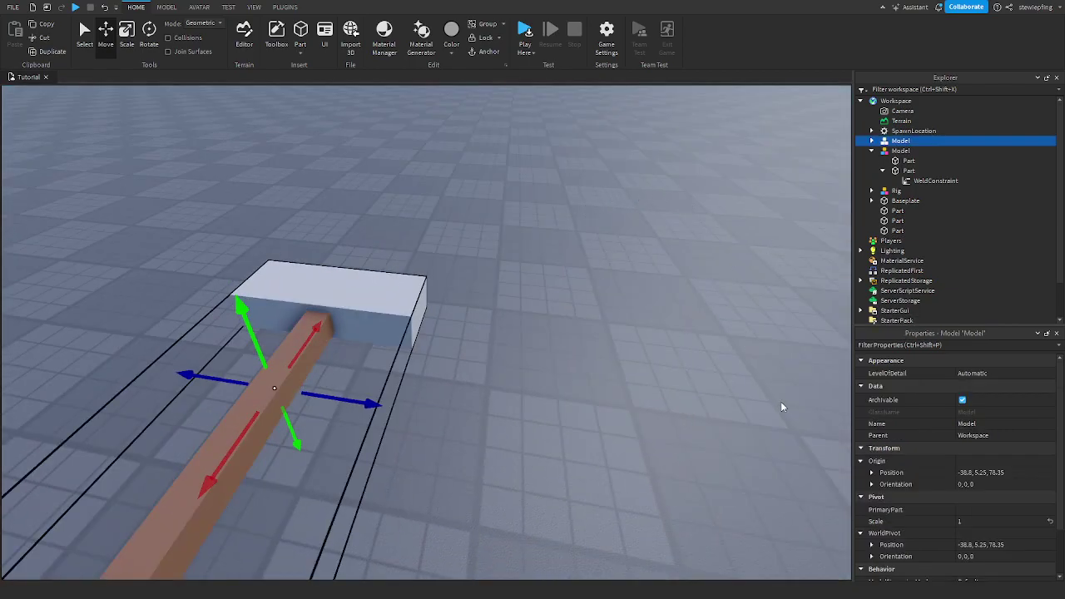
Expand the hammer model and identify which of its parts are the head and the handle
left_click(871, 141)
left_click(909, 150)
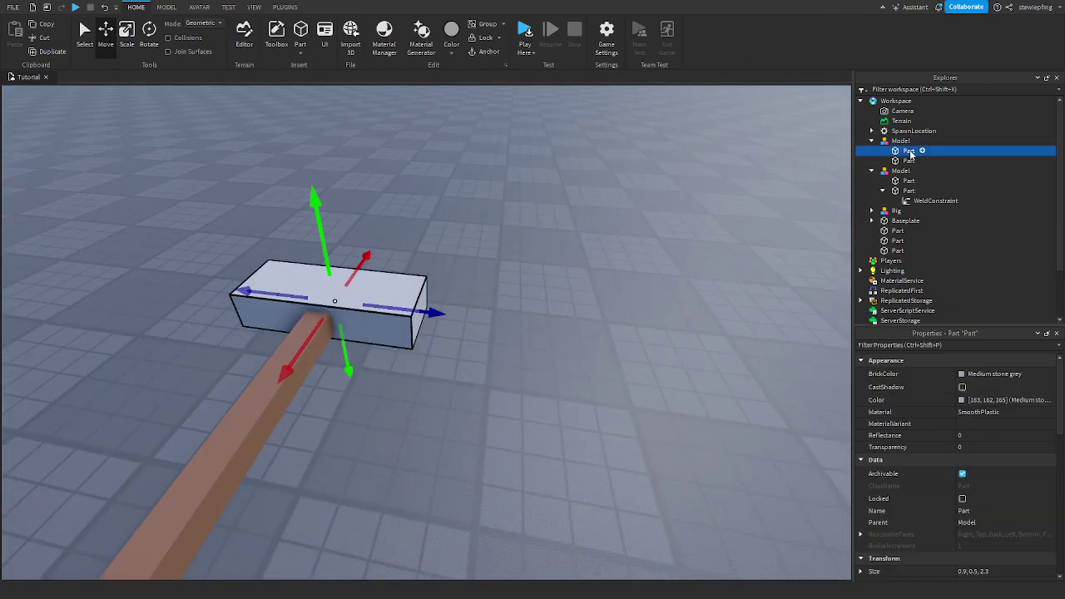
left_click(902, 159)
left_click(905, 152)
key("d")
right_click_drag(662, 261, 614, 258)
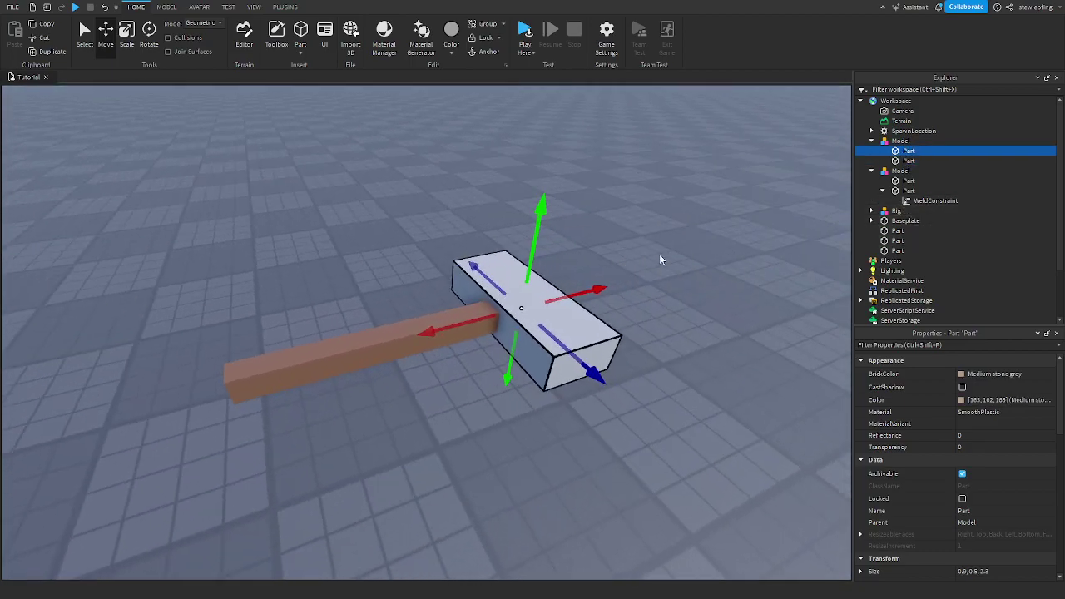
left_click(902, 163)
left_click(910, 152)
left_click(907, 161)
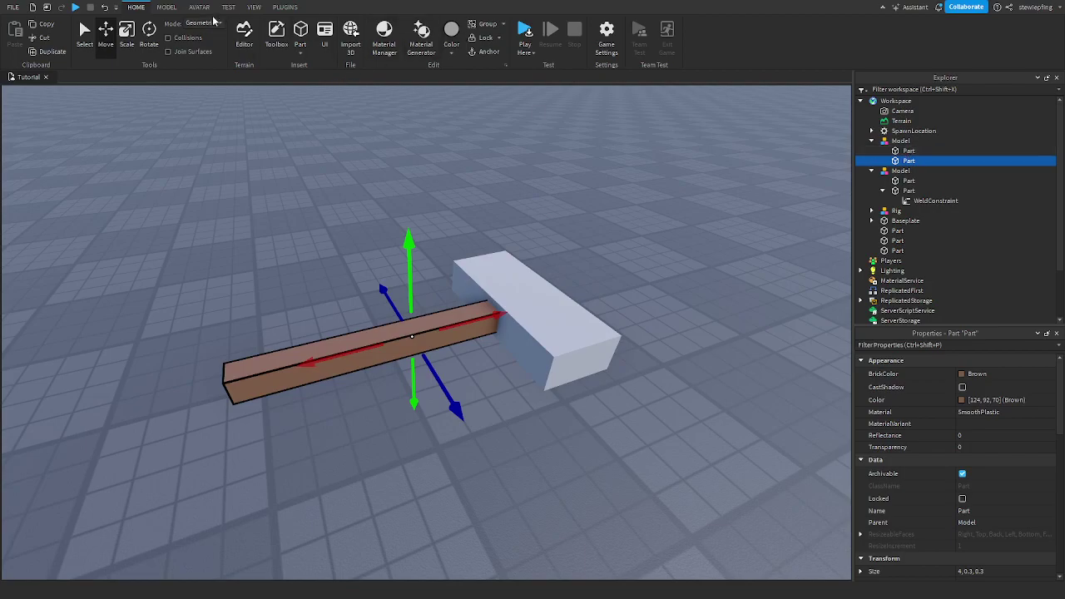
Select the hammer's handle and head together and join them with a weld constraint
left_click(253, 8)
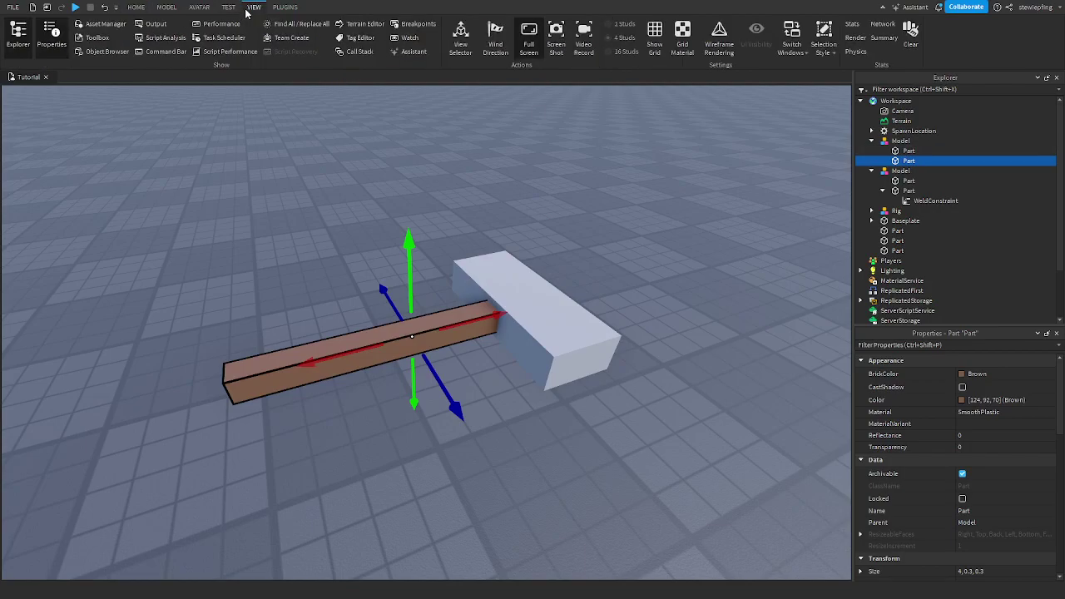
left_click(167, 7)
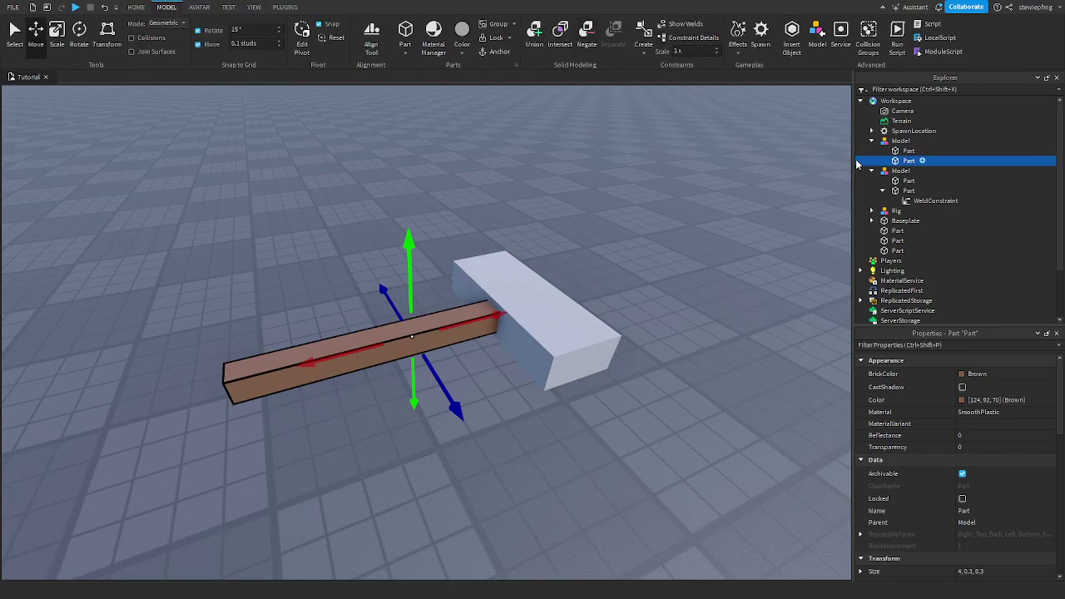
left_click(907, 150, "ctrl")
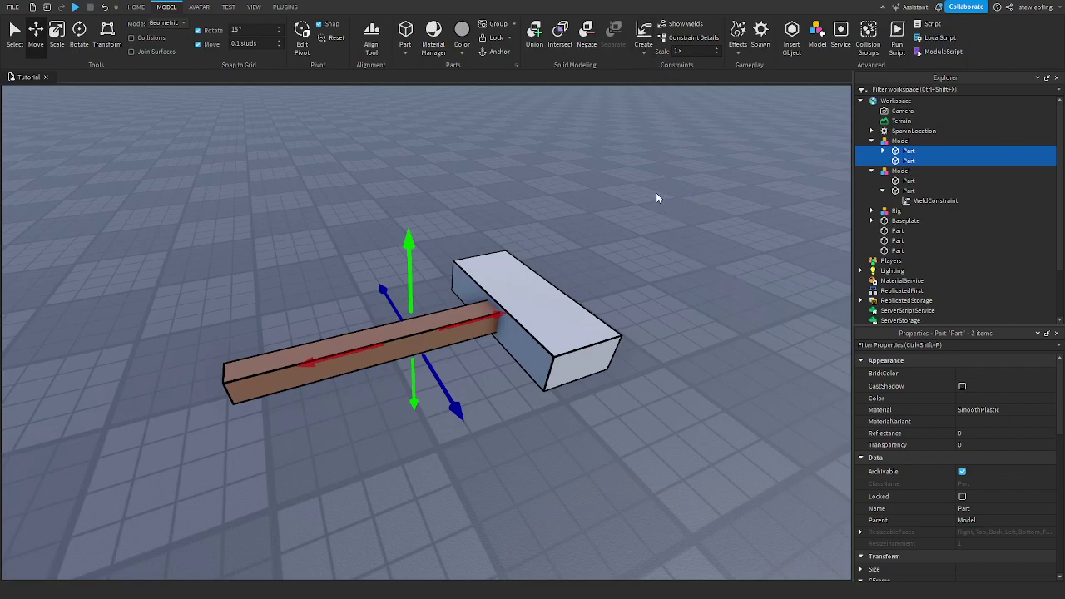
Check which parts the hammer's weld constraint joins, and insert another weld constraint inside the brown handle
left_click(883, 151)
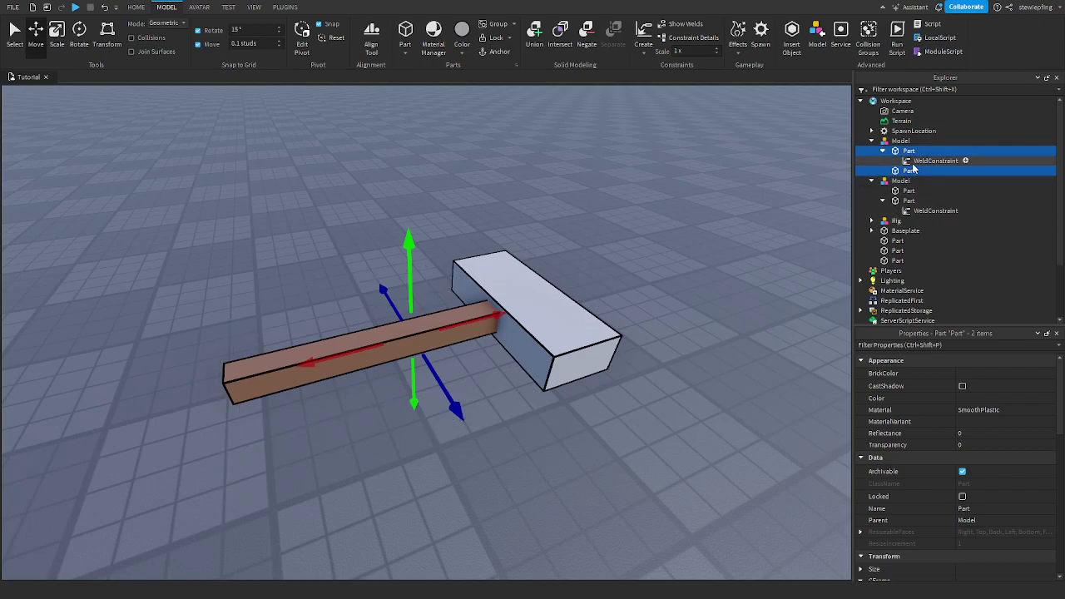
left_click(913, 163)
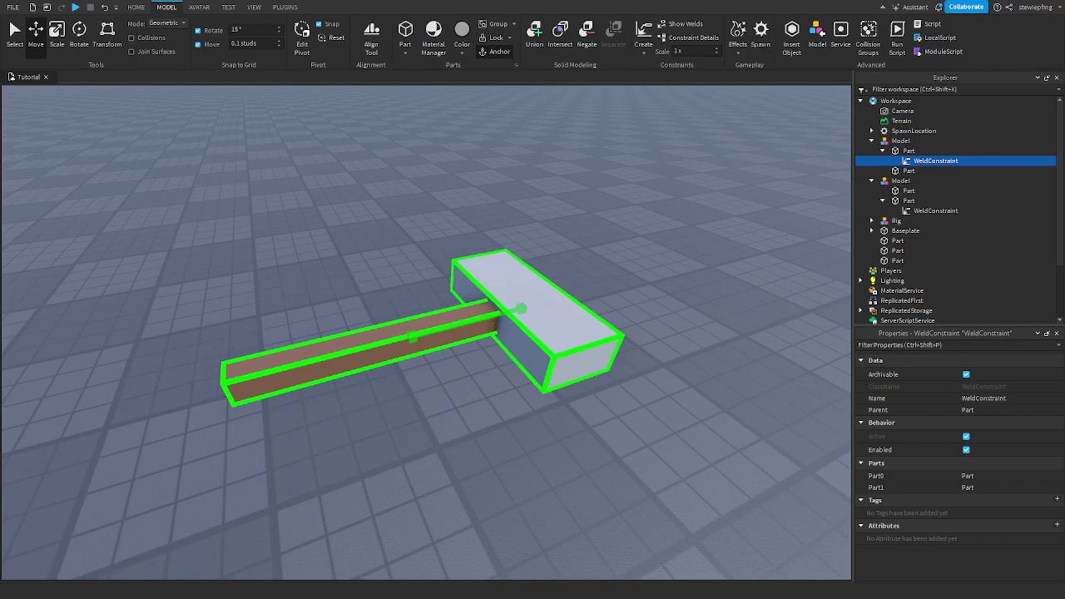
left_click(922, 171)
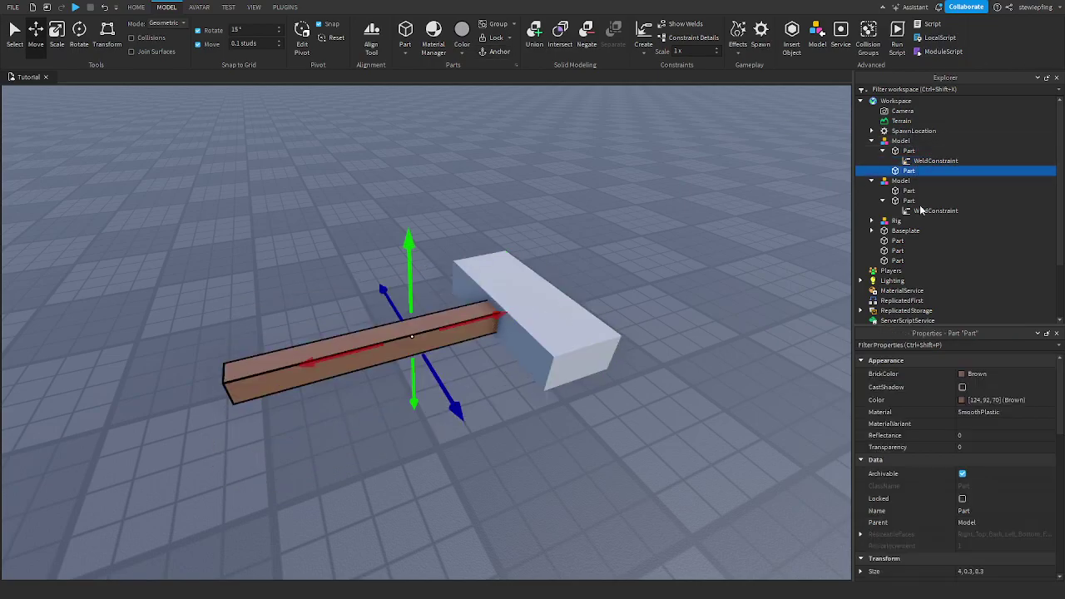
key("ctrl+shift+v")
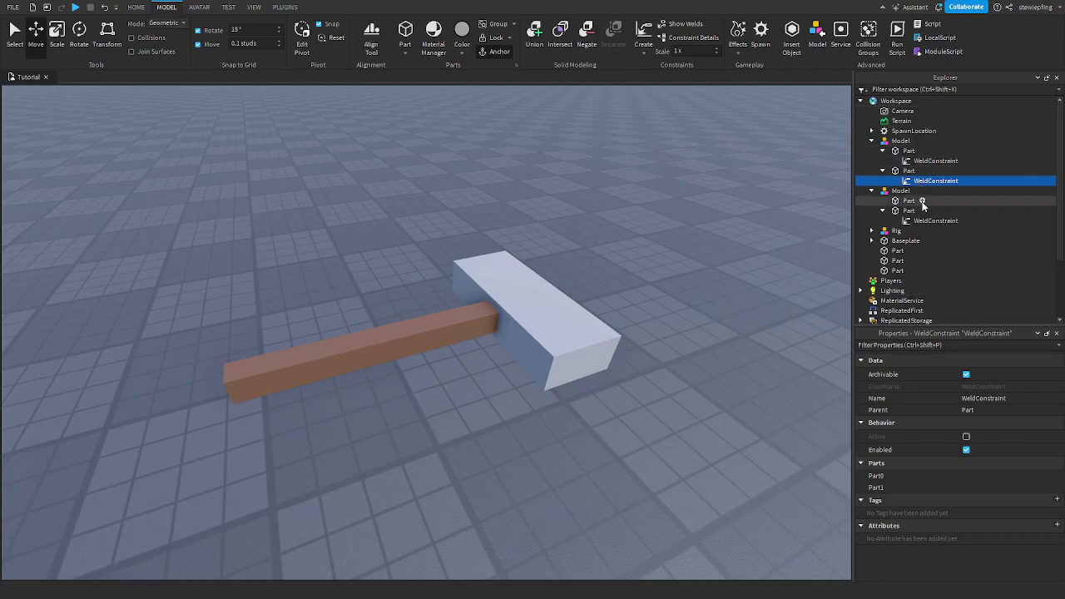
Set the handle's weld constraint to use the handle as Part0 and the grey head as Part1
left_click(982, 475)
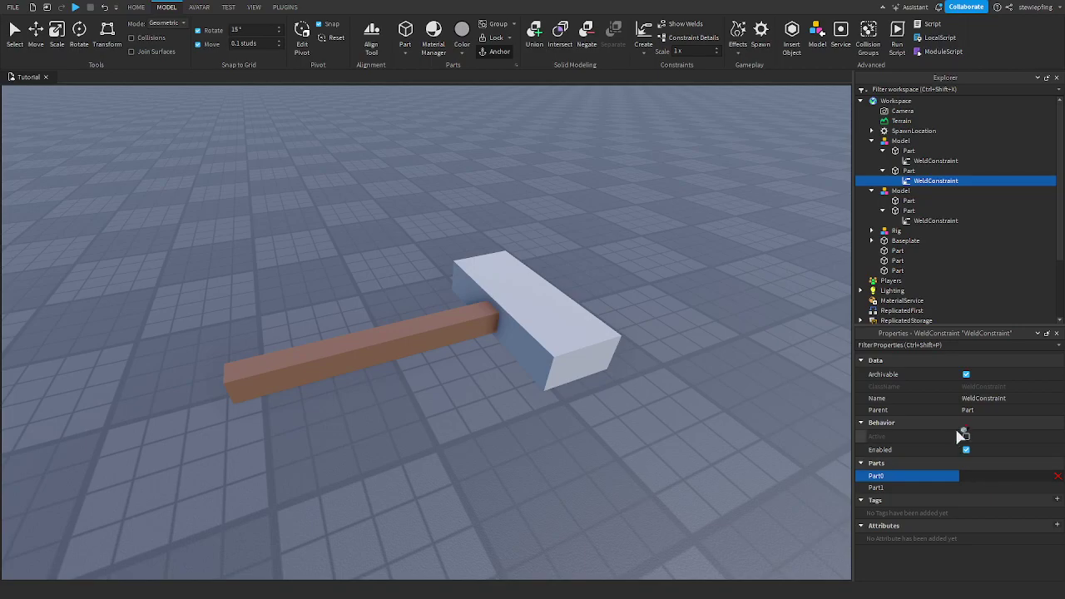
left_click(911, 171)
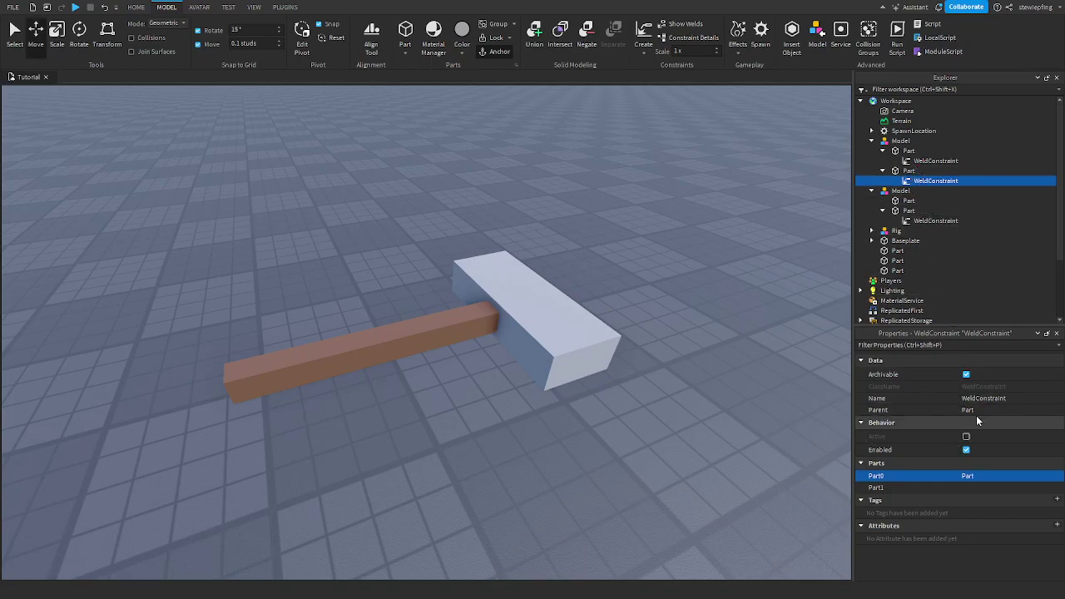
left_click(980, 488)
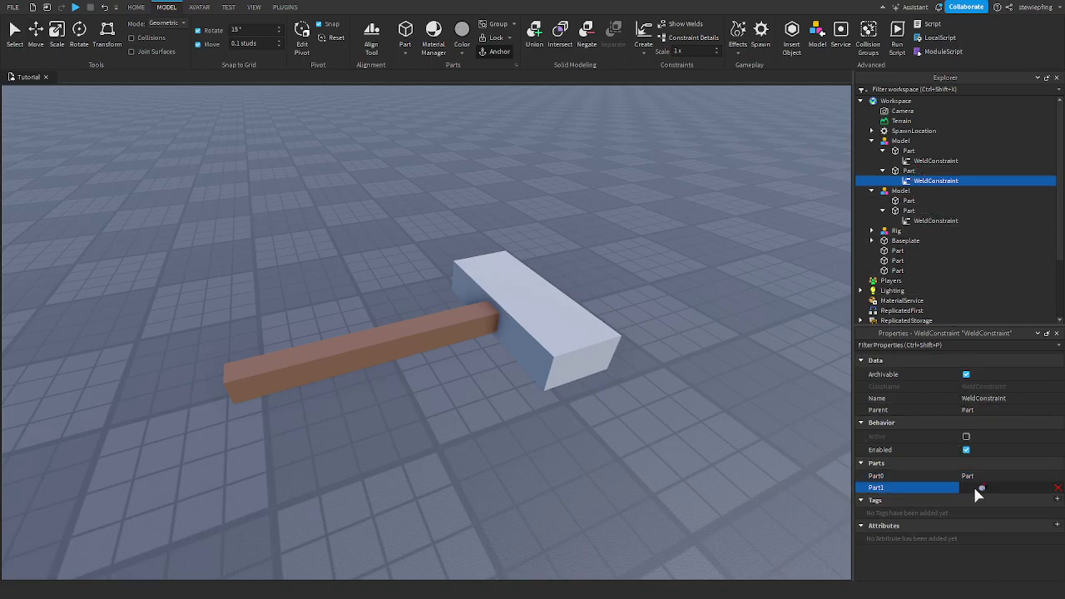
left_click(907, 152)
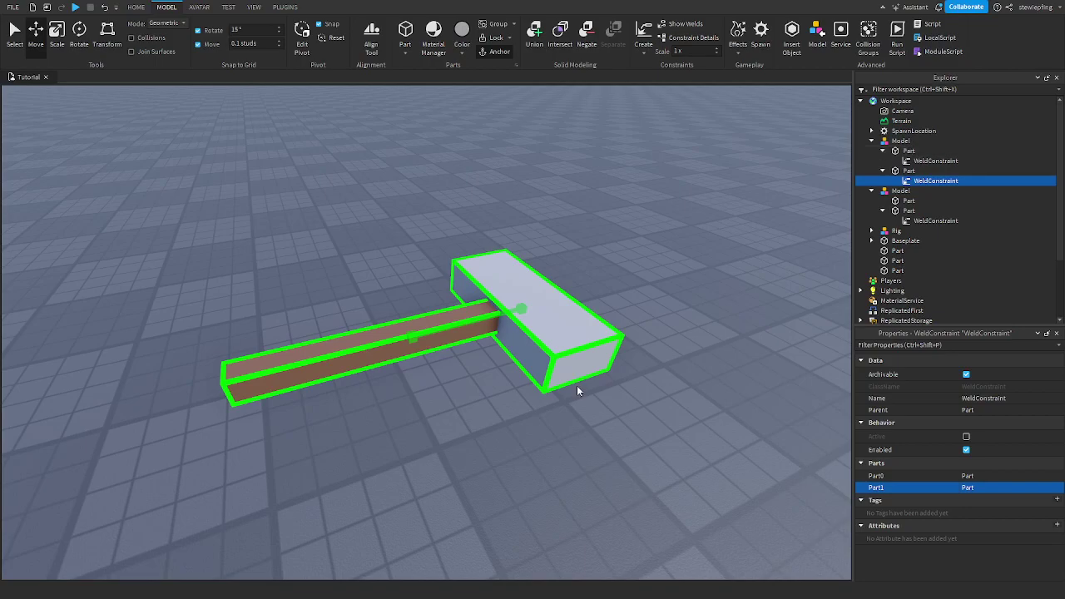
Delete the extra weld constraint from the hammer's handle
left_click(541, 323)
left_click(907, 183)
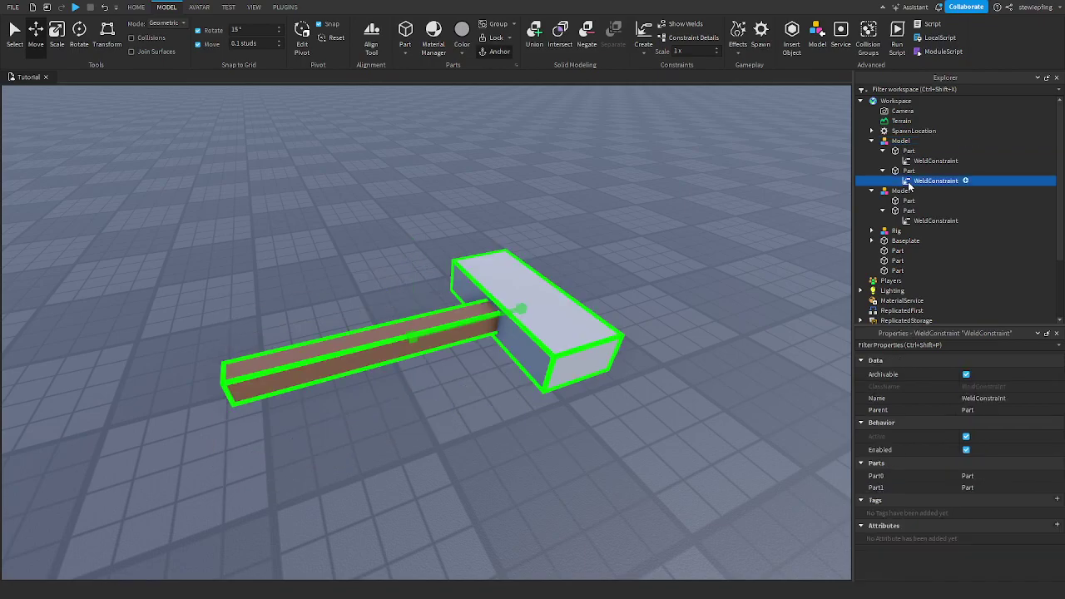
key("Delete")
Insert a block part on an empty area of the baseplate and duplicate it into seven scattered blocks
left_click(428, 325)
right_click_drag(427, 324, 488, 325)
left_click(489, 325)
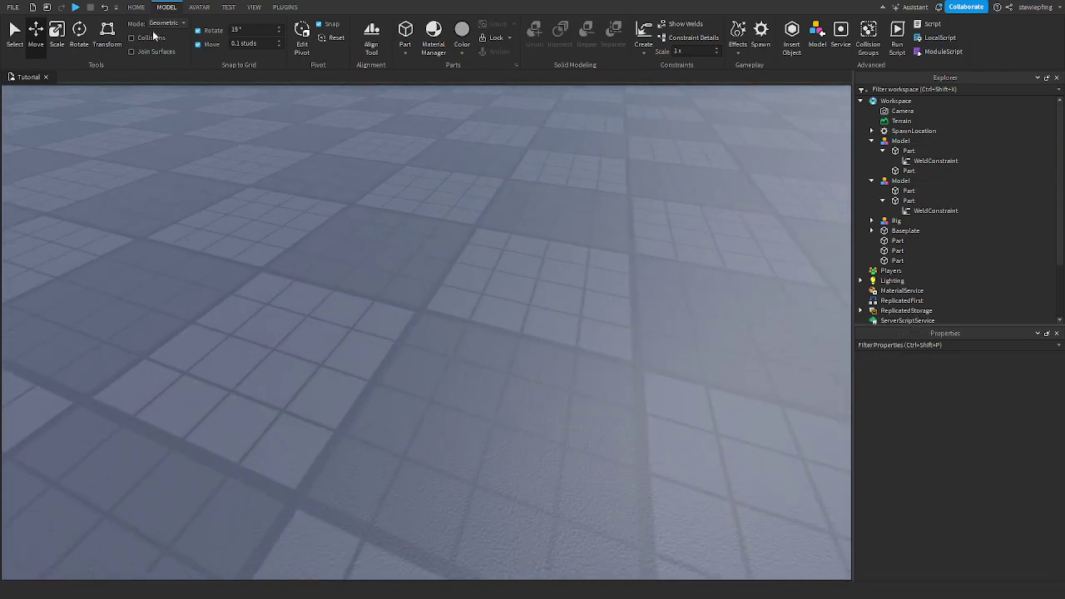
left_click(135, 7)
left_click(299, 36)
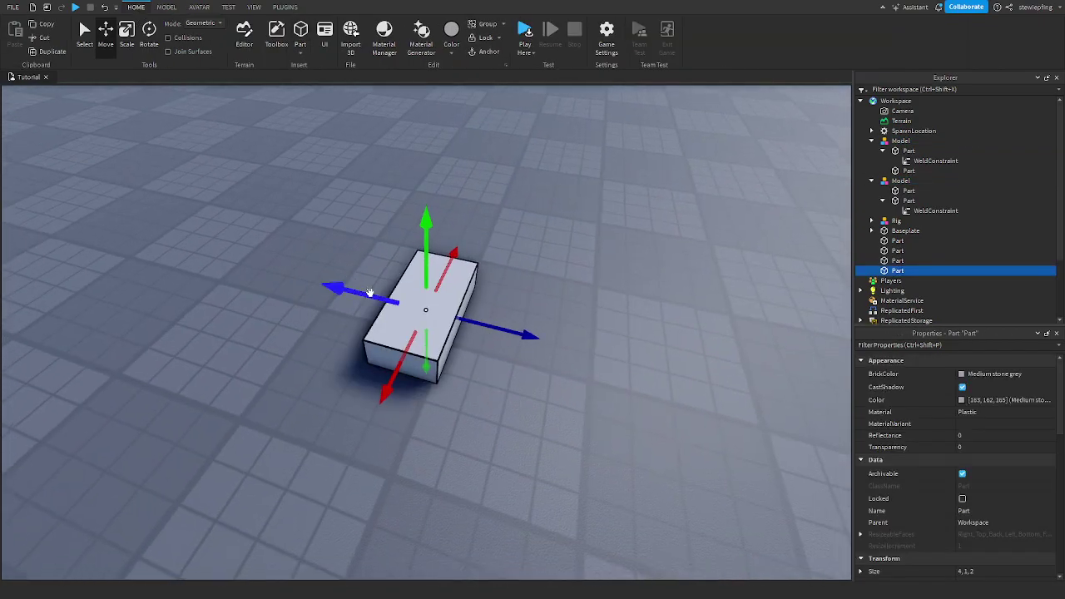
key("ctrl+d")
key("ctrl+1")
left_click_drag(435, 315, 370, 267)
key("ctrl+d")
key("ctrl+d")
left_click_drag(370, 267, 669, 366)
key("ctrl+d")
key("ctrl+d")
key("ctrl+d")
Group the seven blocks into a model and expand the model to list its parts
scroll(516, 300, "down", 4)
left_click_drag(214, 204, 635, 432)
key("ctrl+g")
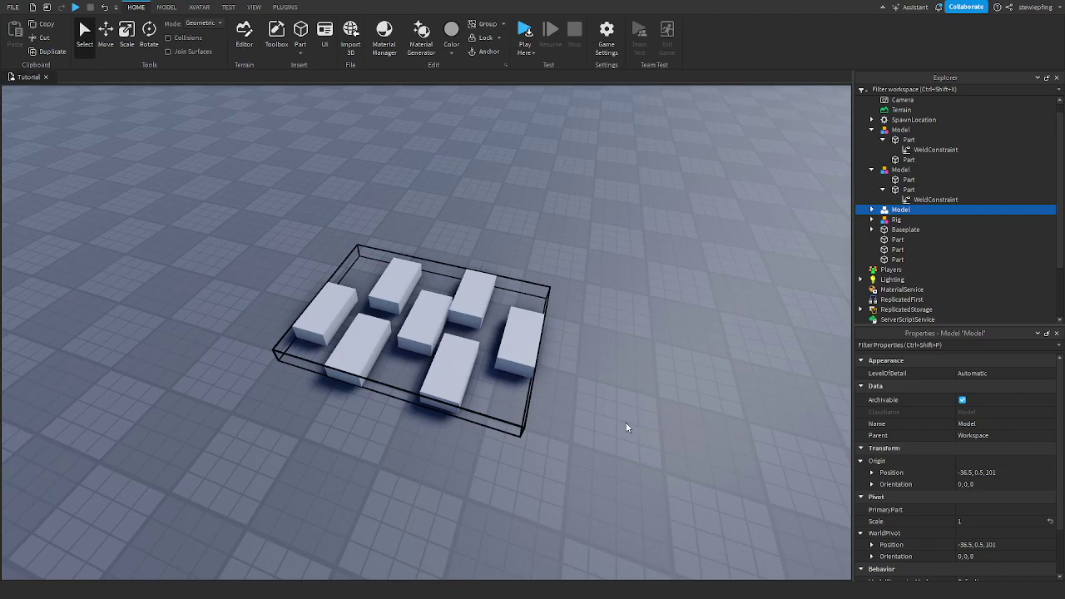
left_click(627, 427)
scroll(499, 358, "up", 2)
left_click(466, 340)
scroll(541, 332, "up", 3)
left_click(870, 212)
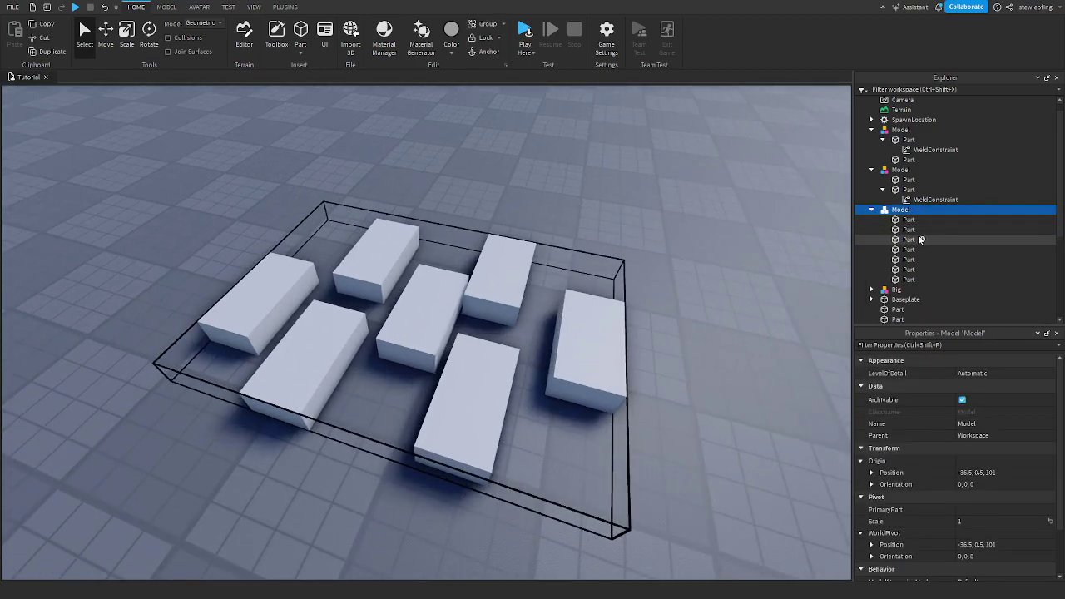
Insert a weld constraint into the first block of the new model and set its Part0 to that block
left_click(908, 271)
left_click(917, 222)
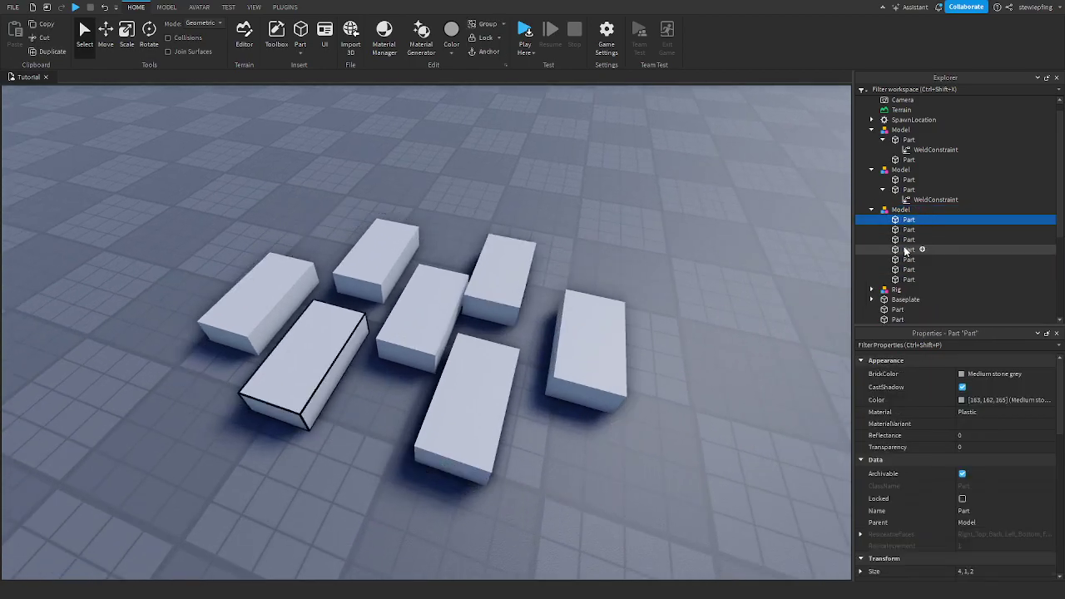
key("ctrl+shift+v")
left_click(985, 476)
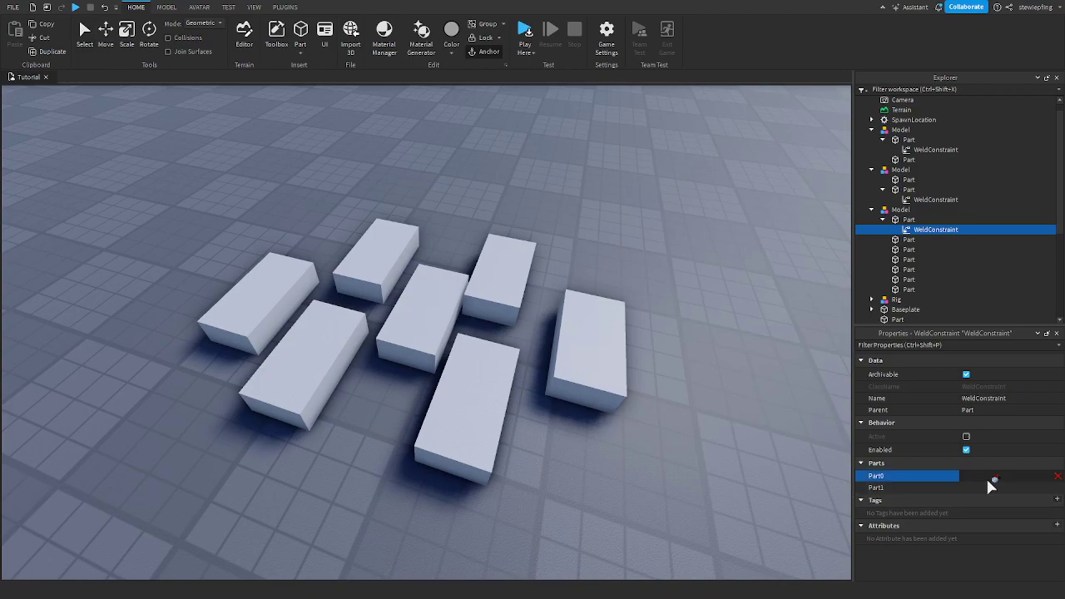
left_click(907, 220)
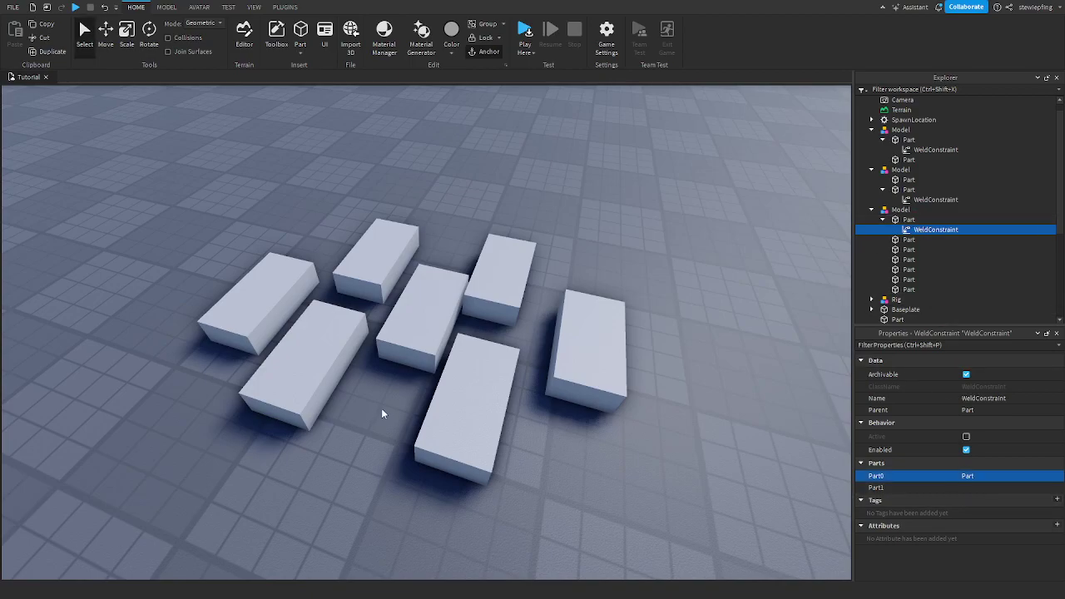
Identify the first block in the scene, and set its weld constraint's Part1 to the second block in the model
left_click(909, 219)
right_click_drag(733, 325, 821, 325)
key("w")
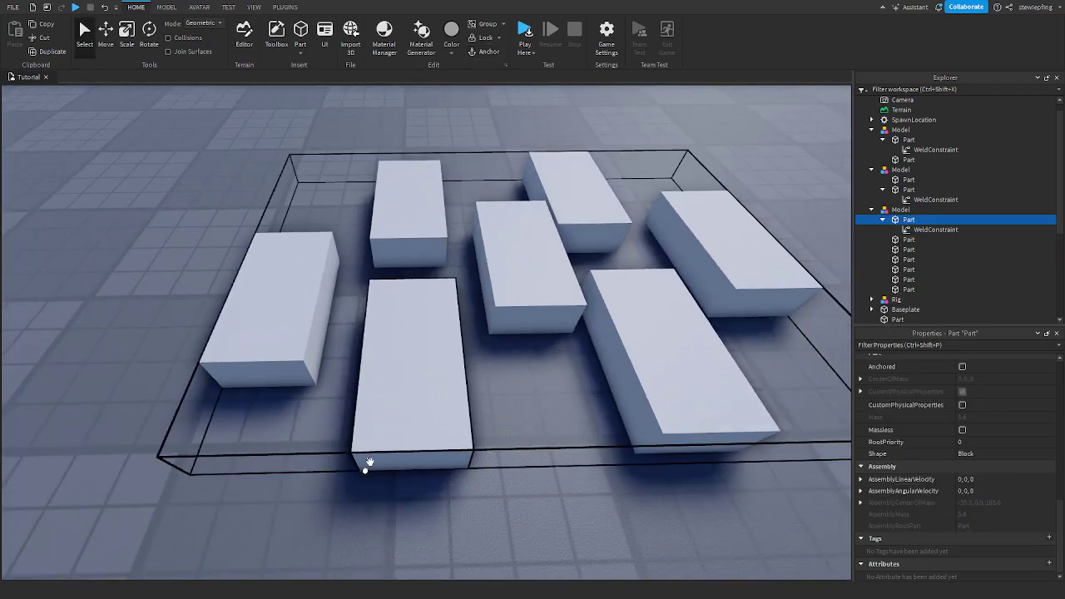
left_click(935, 229)
left_click(973, 488)
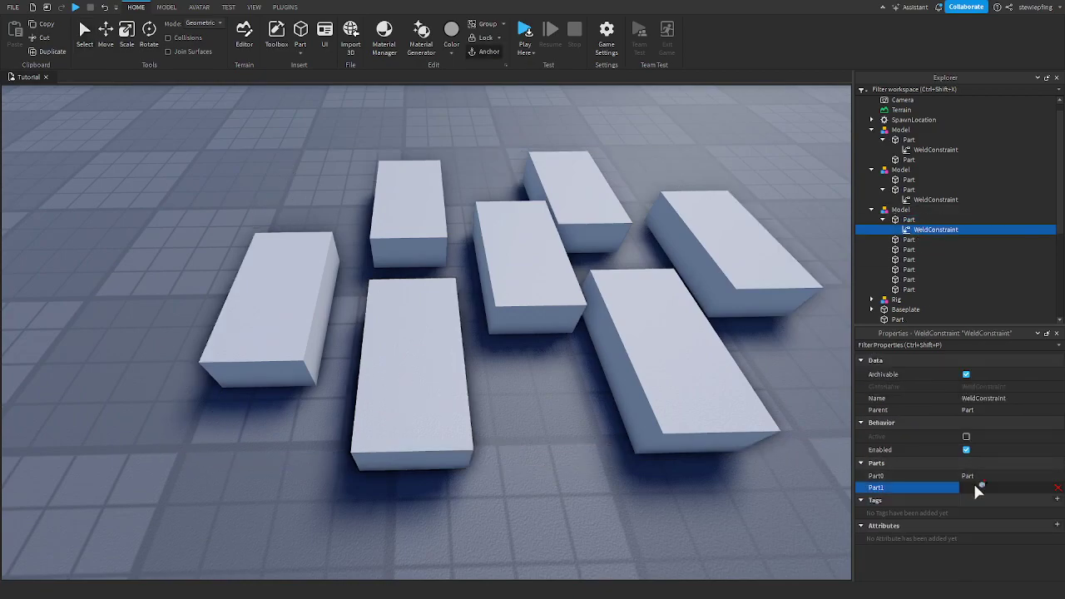
left_click(906, 240)
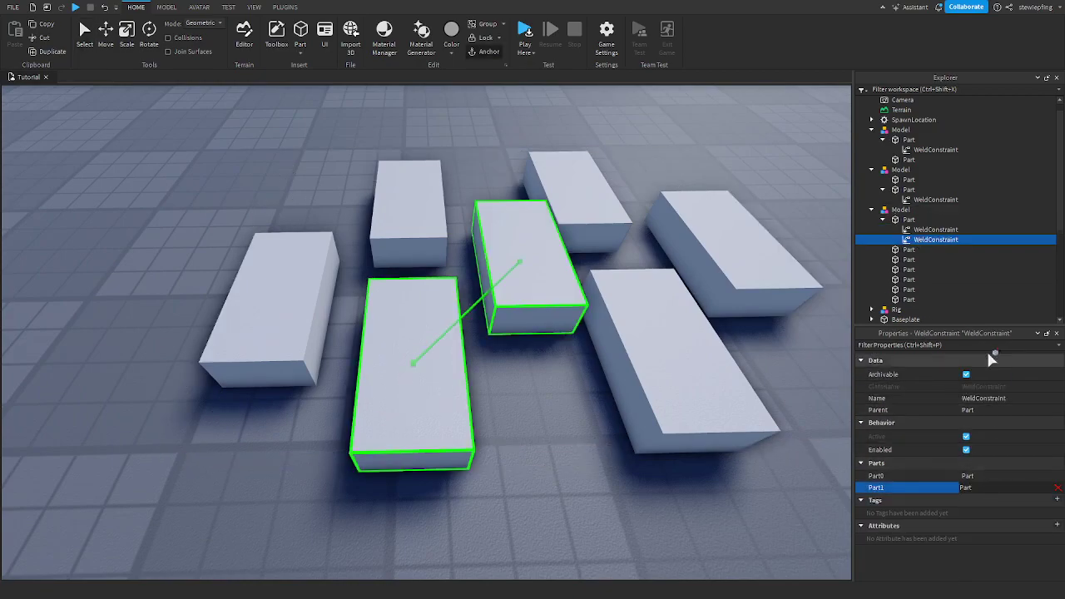
Duplicate the first block's weld constraint until there are four, pointing each copy's Part1 at the next block in the model
left_click(894, 259)
key("ctrl+d")
left_click(963, 488)
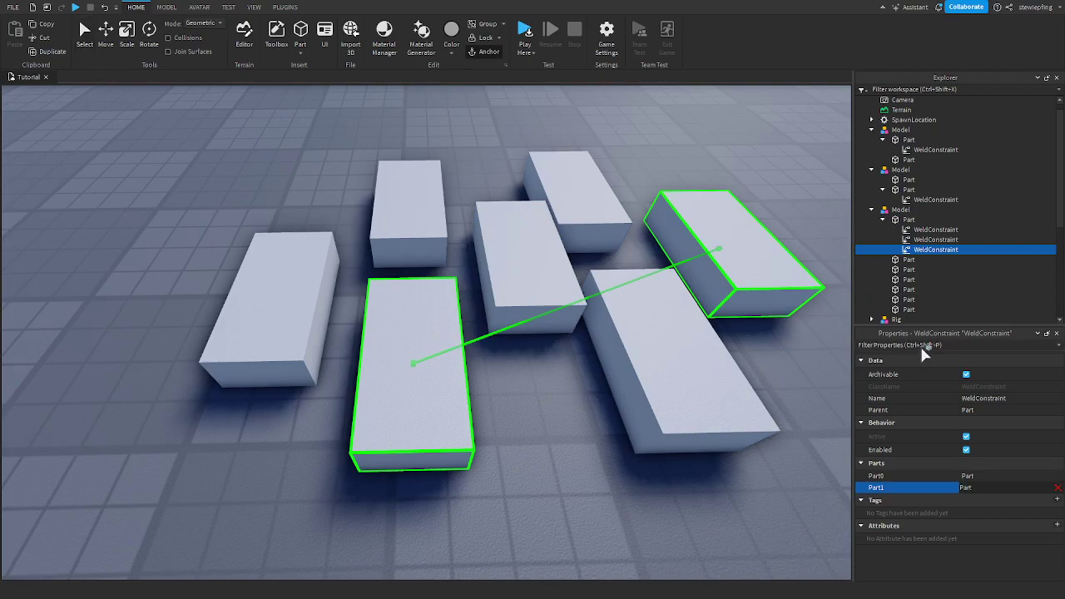
left_click(919, 280)
key("ctrl+d")
left_click(956, 486)
left_click(912, 301)
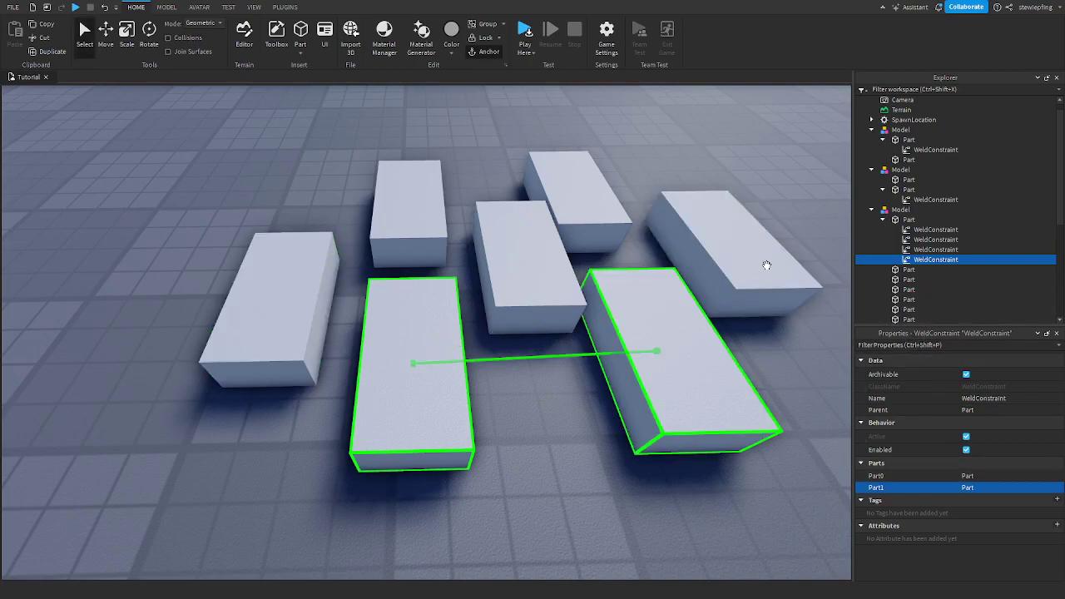
View the links of the first block's four weld constraints together, and delete all four
right_click_drag(518, 309, 494, 313)
key("s")
left_click(932, 232, "shift")
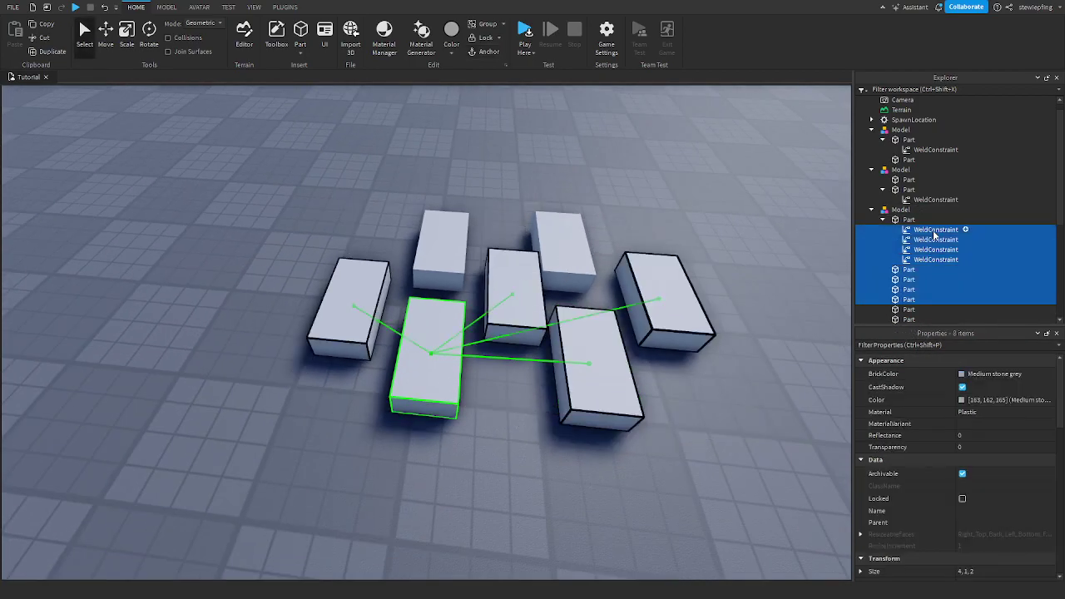
left_click(903, 242)
left_click(917, 269)
left_click(911, 252)
key("Delete")
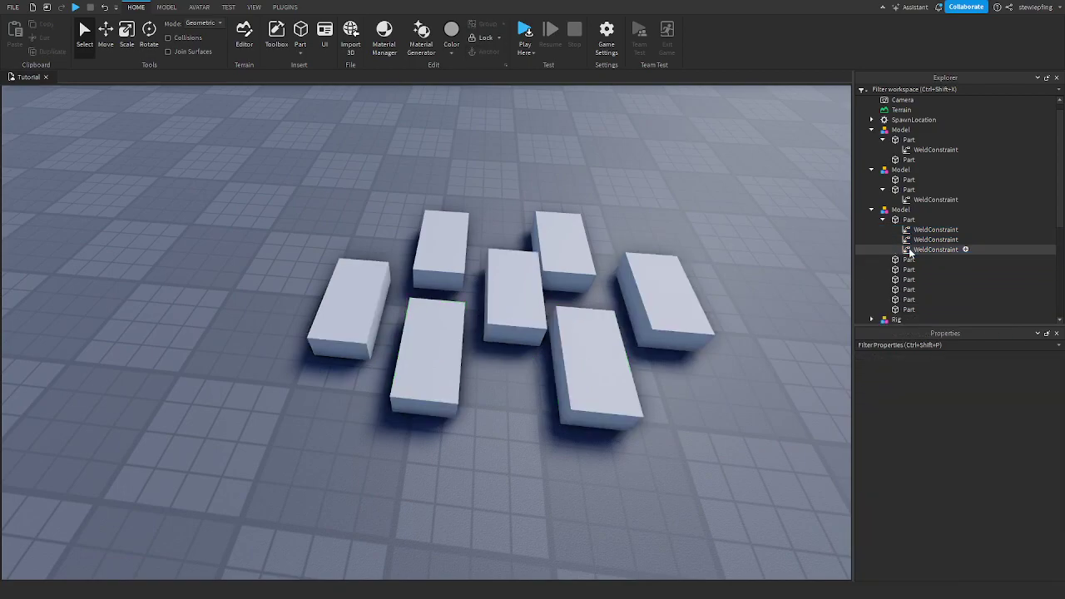
left_click(910, 251)
key("Delete")
left_click(913, 240)
key("Delete")
left_click(923, 230)
key("Delete")
Select all seven blocks inside the model and bring up the constraint creation tools
left_click(908, 220)
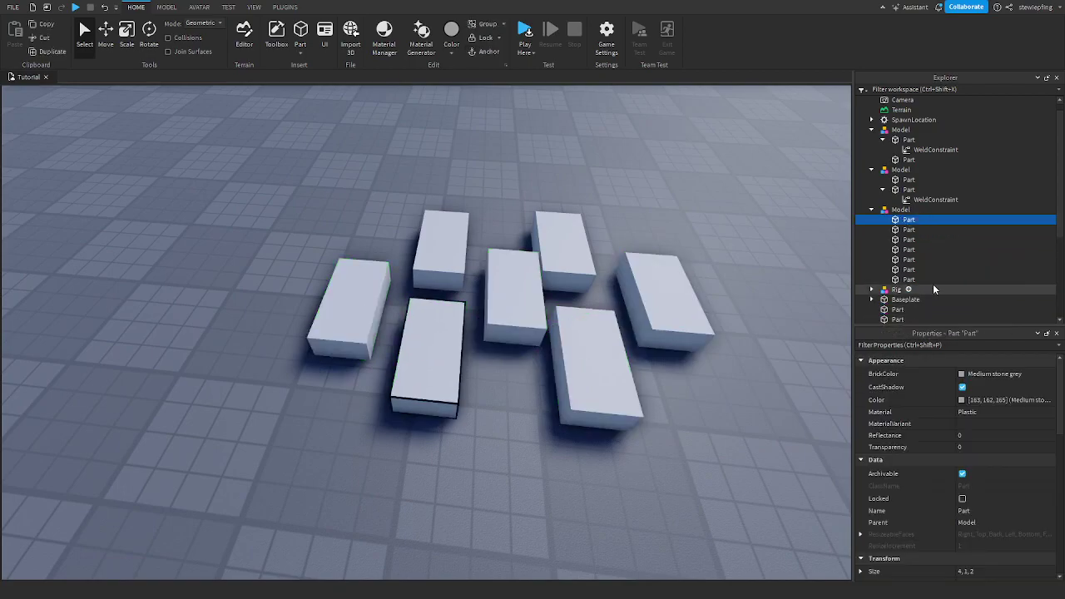
left_click(905, 279, "shift")
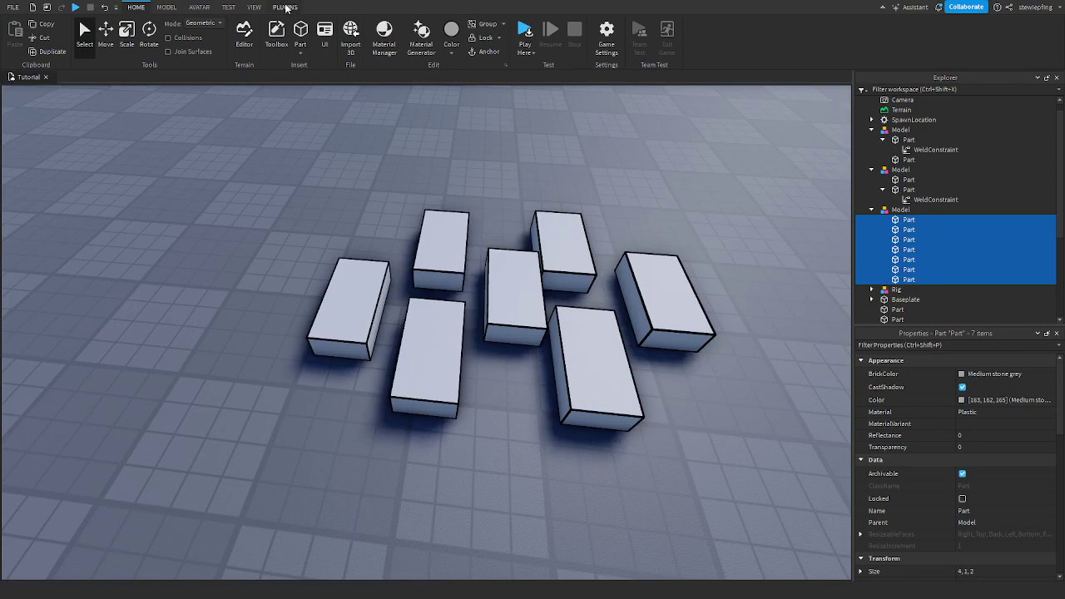
left_click(167, 7)
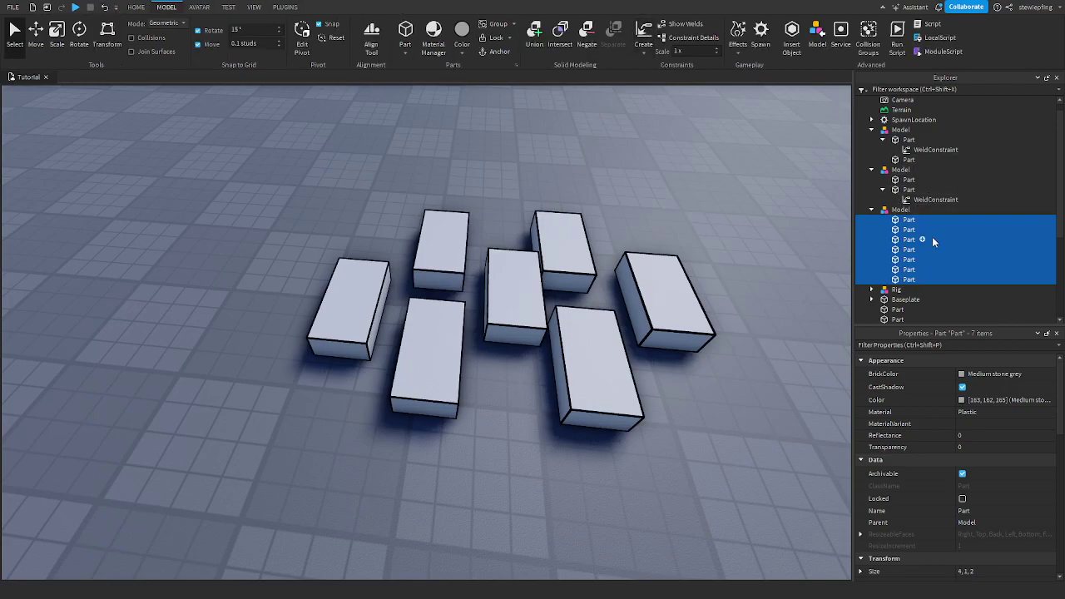
scroll(932, 240, "down", 1)
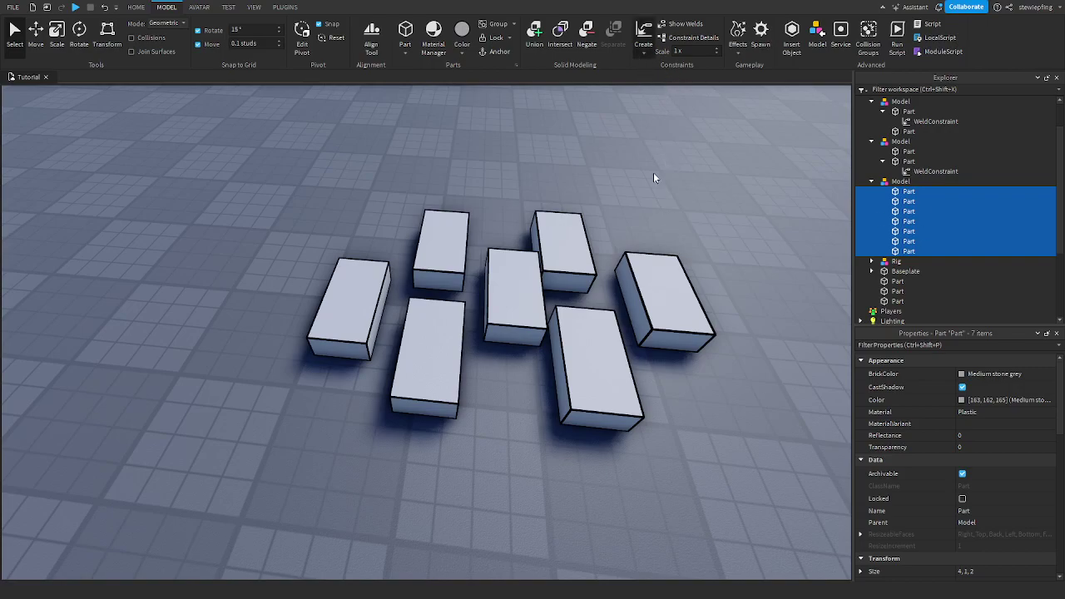
left_click(751, 231)
left_click(658, 260)
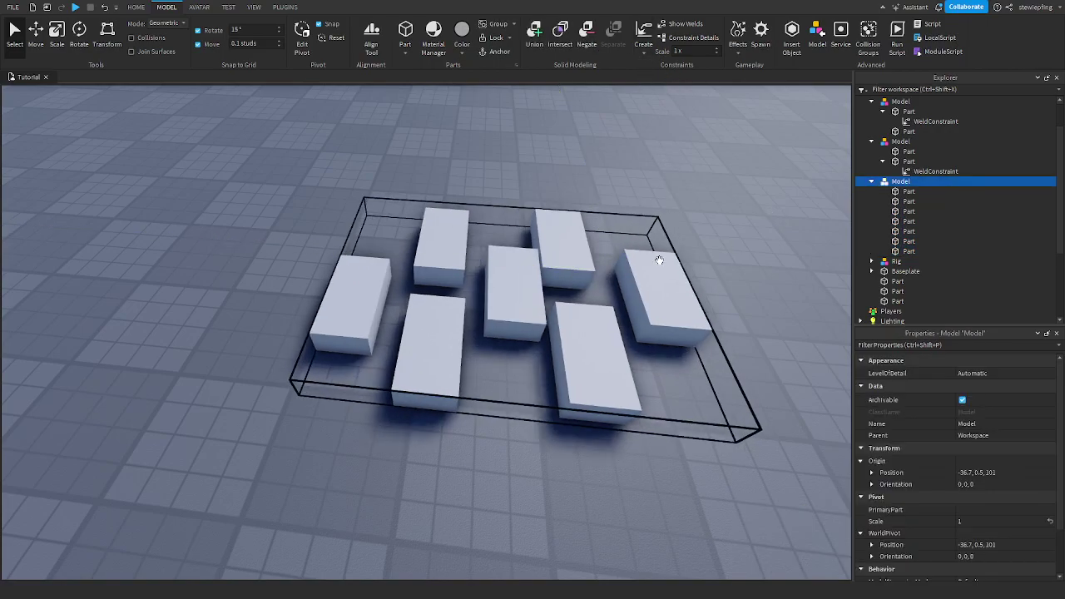
left_click(484, 428)
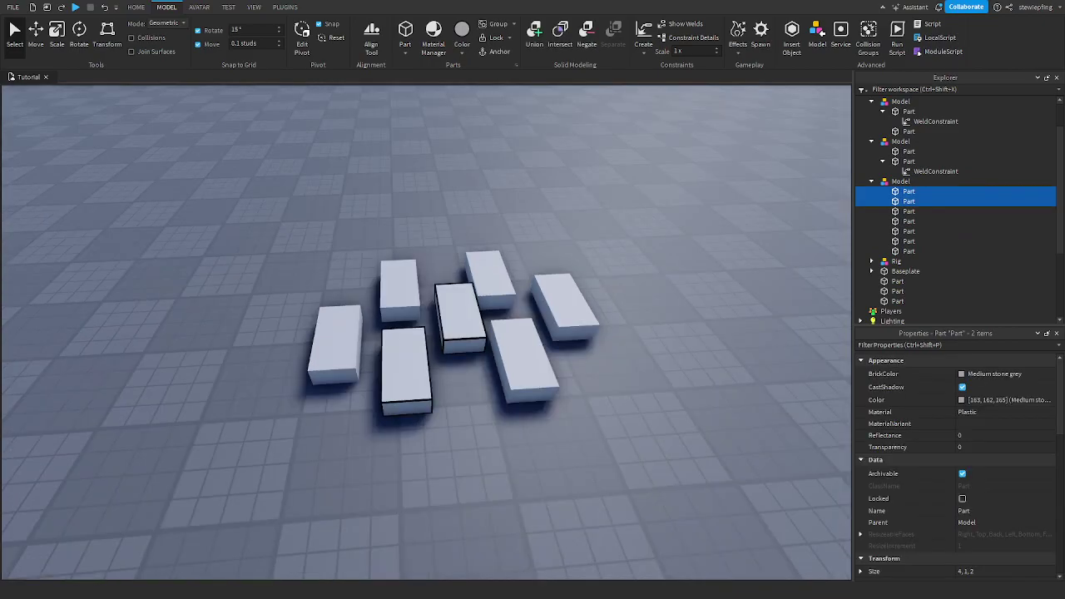
right_click_drag(466, 268, 385, 253)
left_click(386, 253)
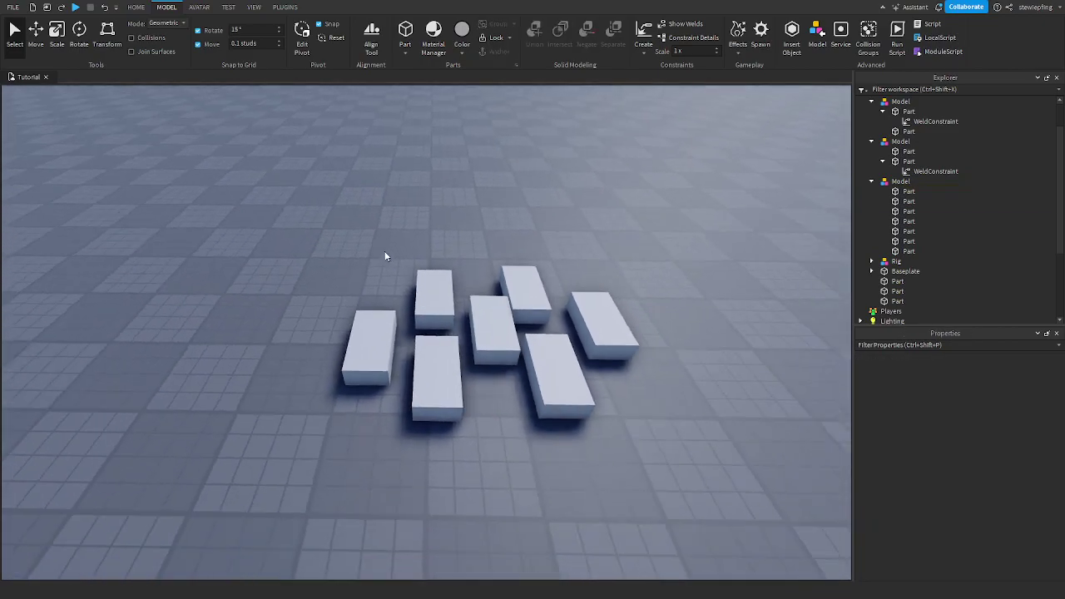
scroll(386, 253, "down", 3)
scroll(541, 294, "up", 5)
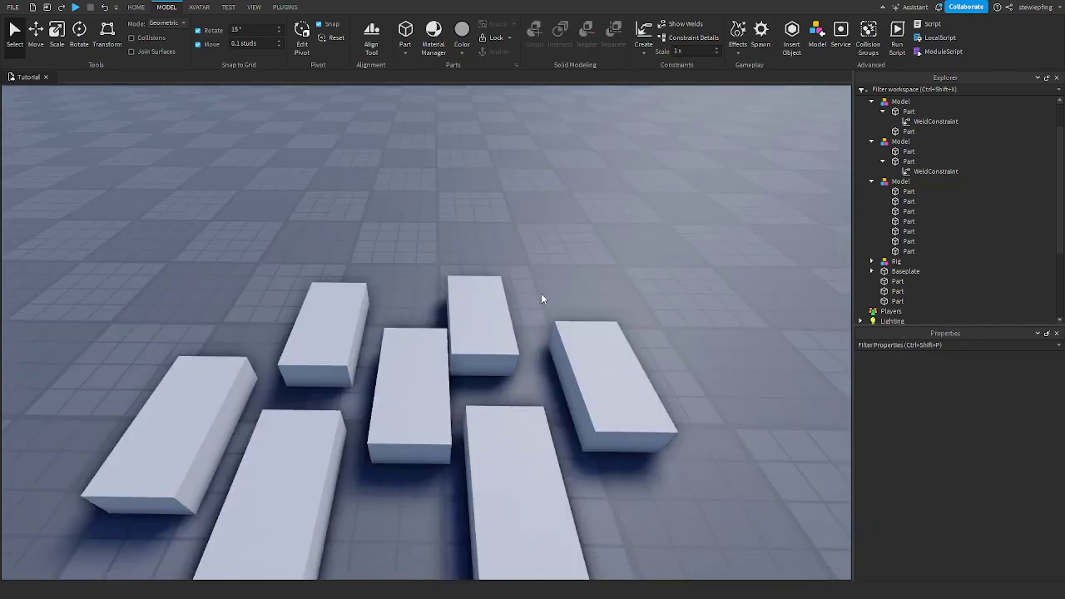
right_click_drag(541, 299, 517, 264)
scroll(480, 322, "down", 4)
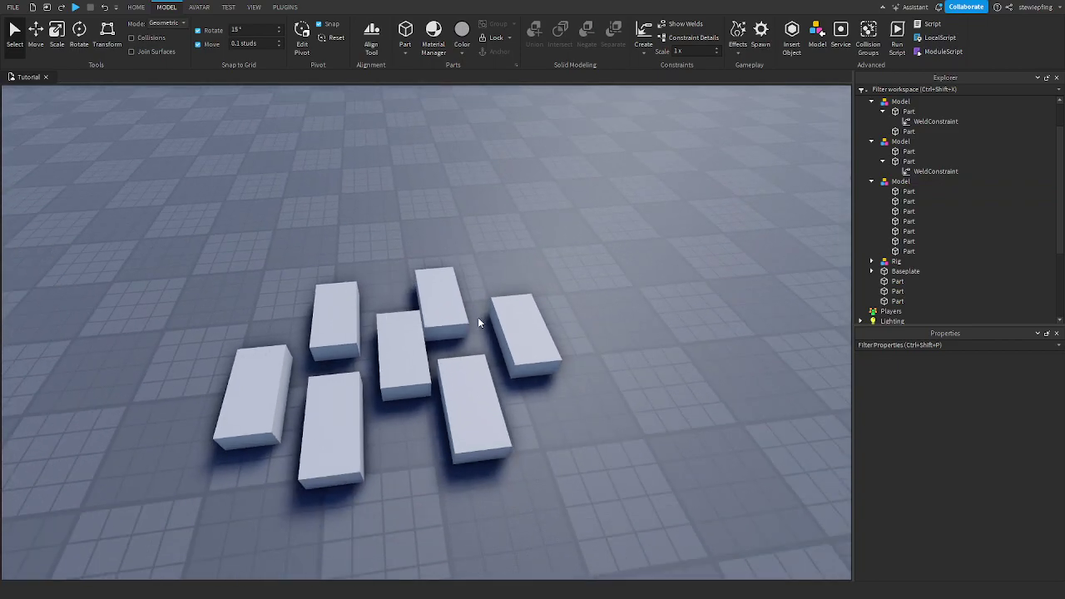
scroll(479, 323, "up", 5)
right_click_drag(478, 323, 410, 326)
Weld the model's first block to the adjacent outer block with a weld constraint, and reselect the first block
left_click(998, 192)
scroll(598, 100, "down", 3)
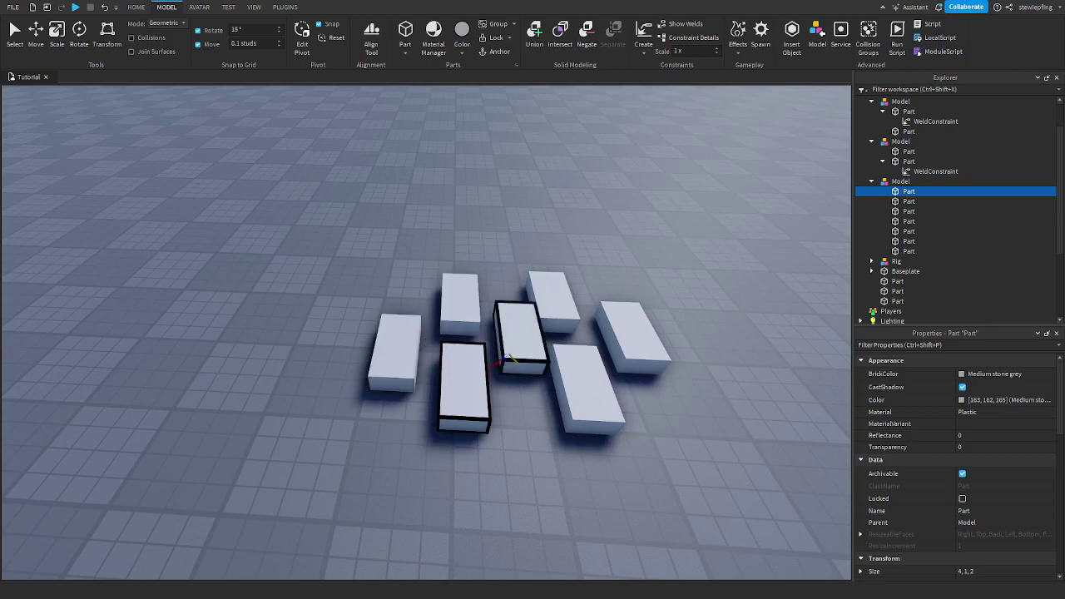
left_click(435, 385)
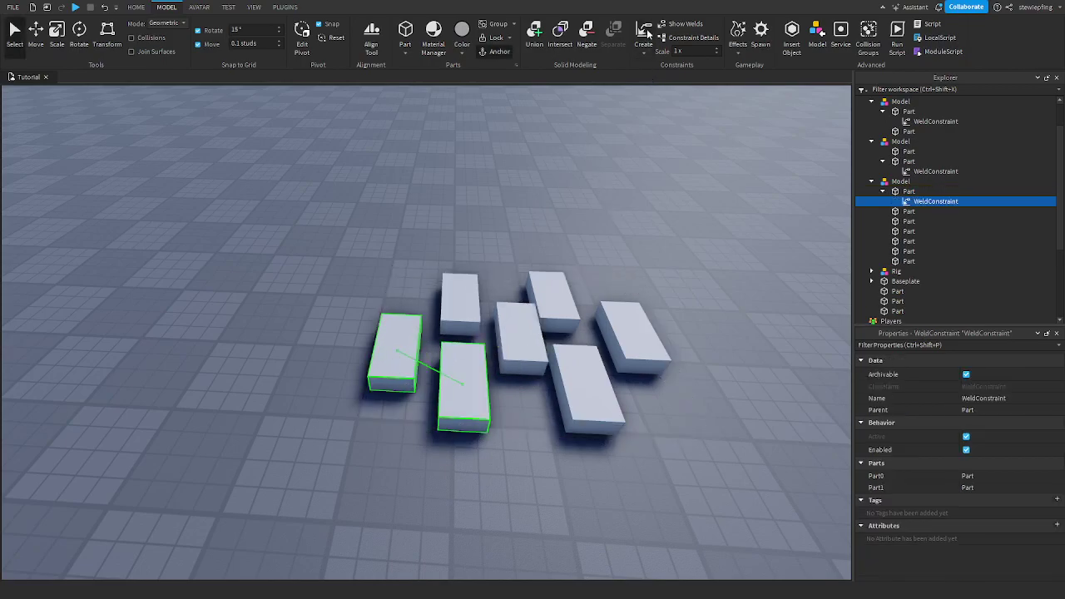
left_click(907, 192)
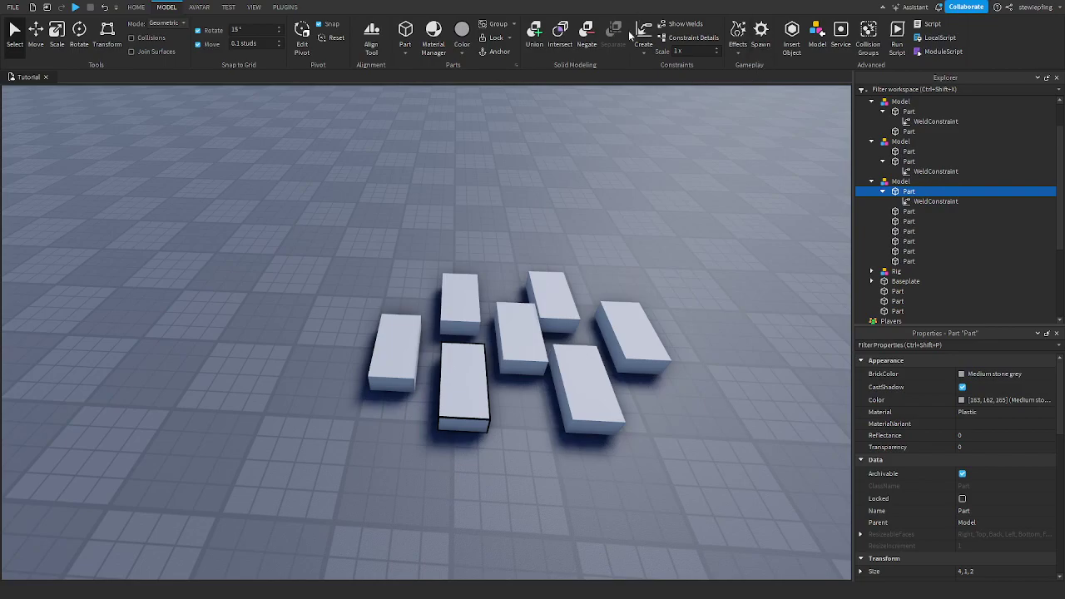
left_click(472, 314)
right_click_drag(434, 303, 465, 295)
left_click(917, 193, "shift")
scroll(465, 295, "down", 5)
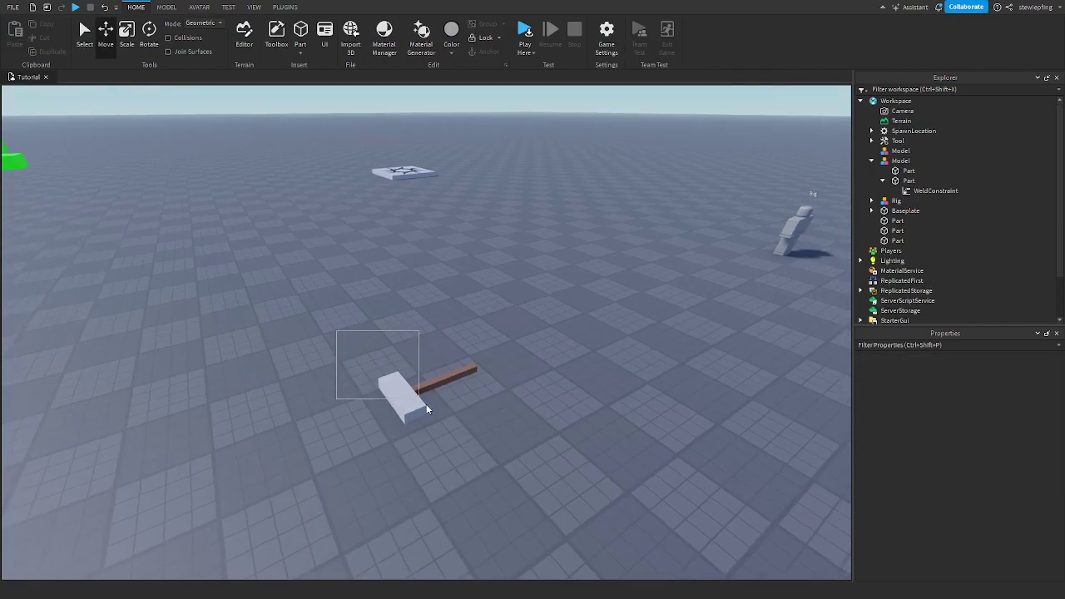
Switch to the Select tool, then expand the hammer Tool and examine its Handle and head parts
left_click(404, 389)
right_click_drag(368, 409, 371, 408)
key("ctrl+1")
left_click_drag(476, 359, 471, 372)
right_click_drag(473, 371, 471, 371)
left_click_drag(471, 371, 448, 332)
right_click_drag(471, 371, 448, 332)
left_click_drag(449, 332, 449, 330)
left_click(491, 271)
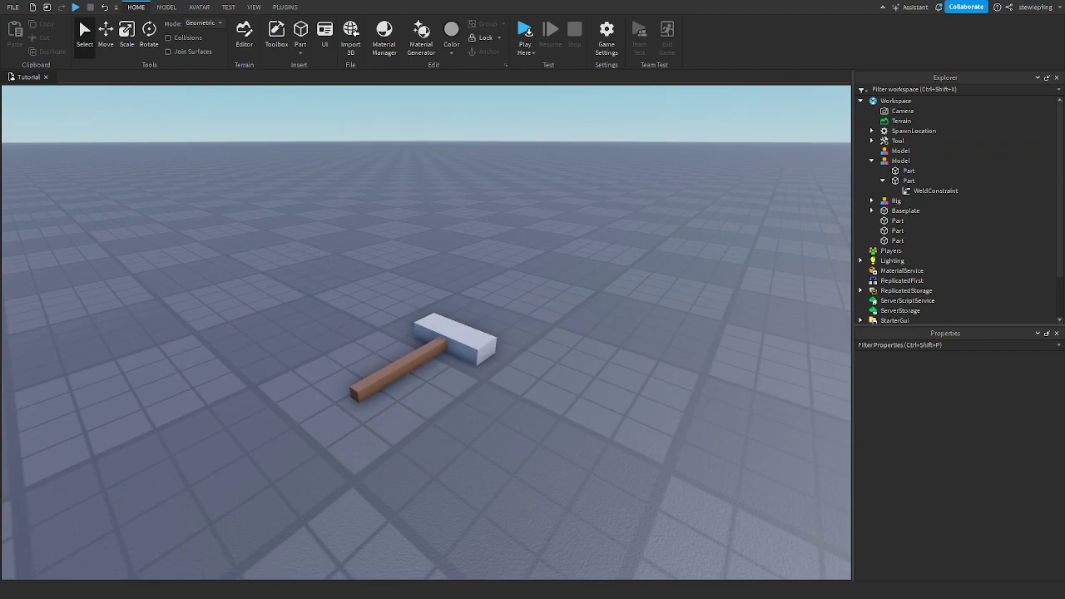
left_click(435, 335)
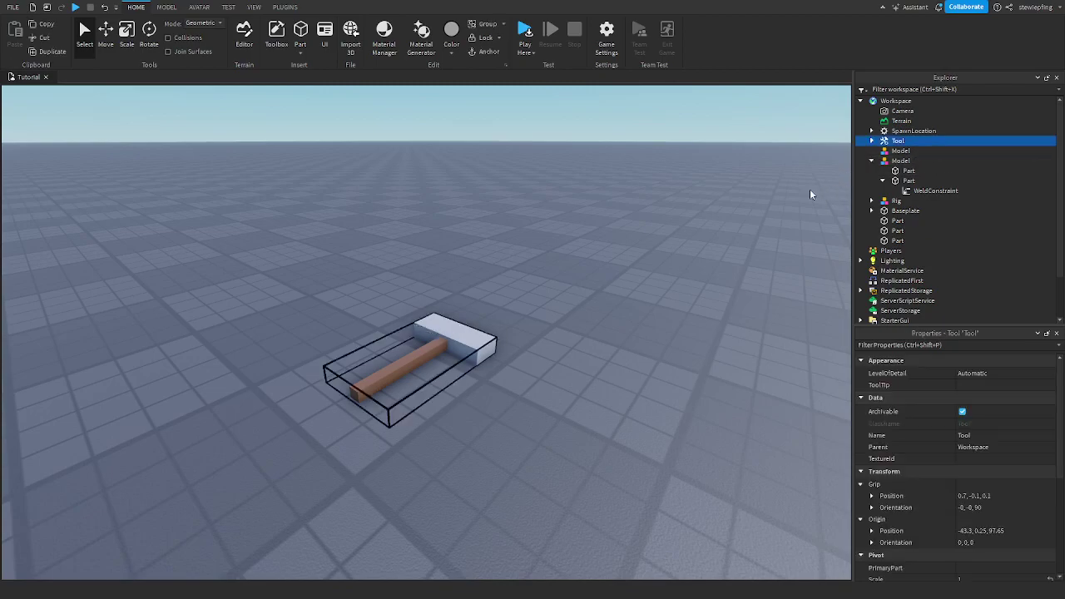
right_click_drag(810, 189, 809, 189)
left_click(873, 140)
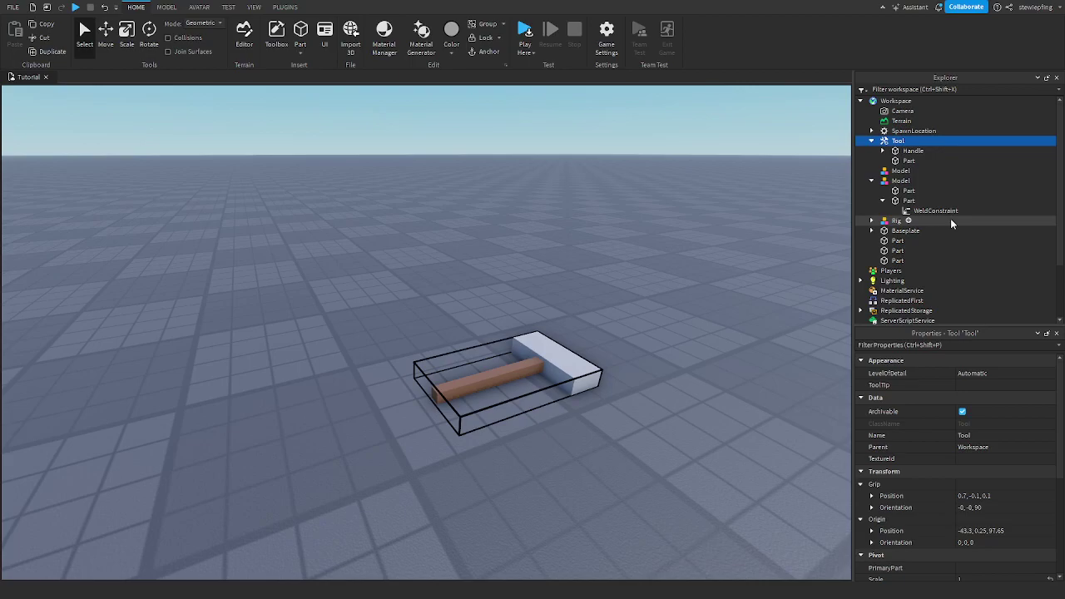
left_click(913, 151)
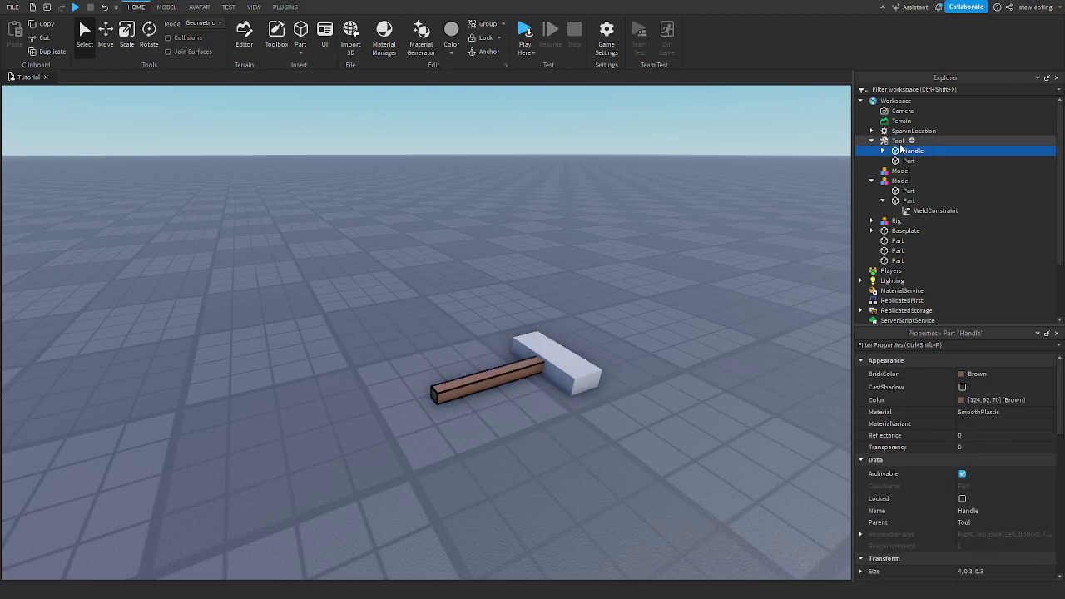
left_click(899, 140)
Preview how a character holds the hammer in the Tool Grip Editor plugin, resize the preview, and close it
left_click(284, 7)
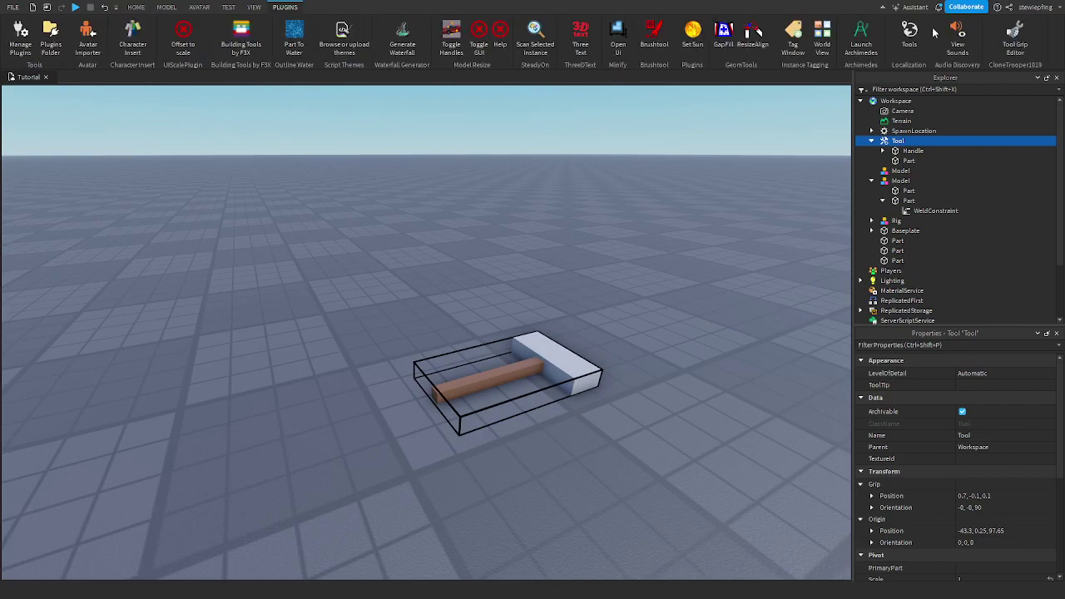
left_click(1016, 37)
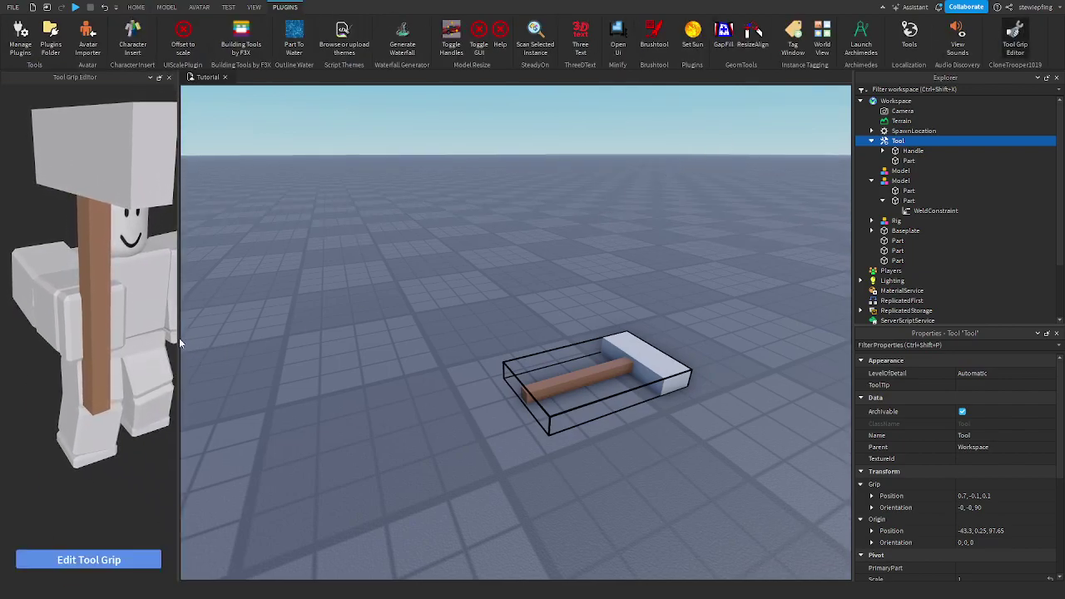
left_click_drag(177, 339, 429, 325)
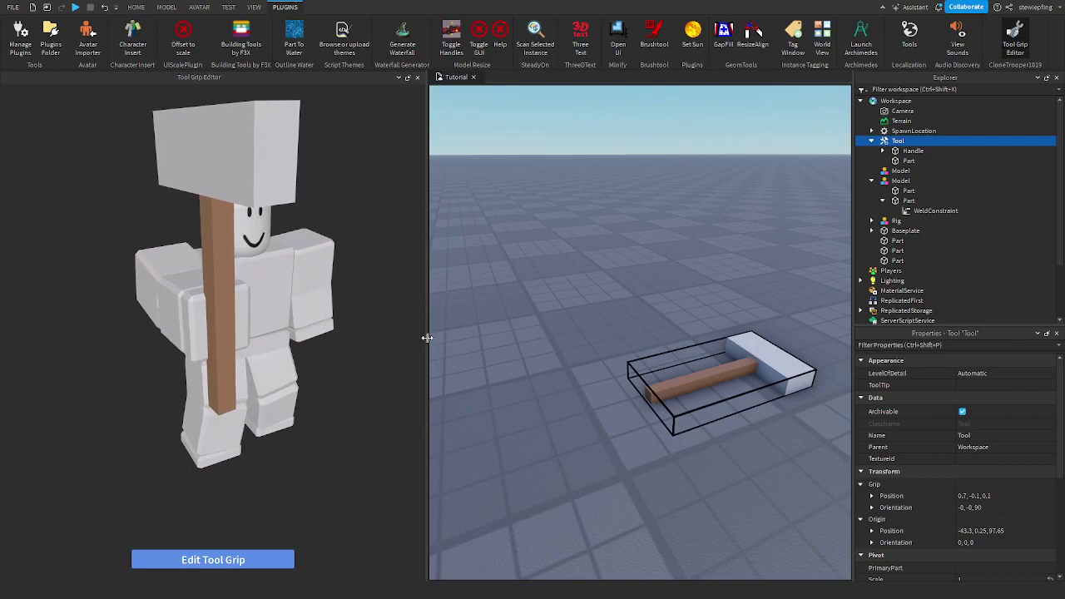
left_click_drag(425, 338, 163, 359)
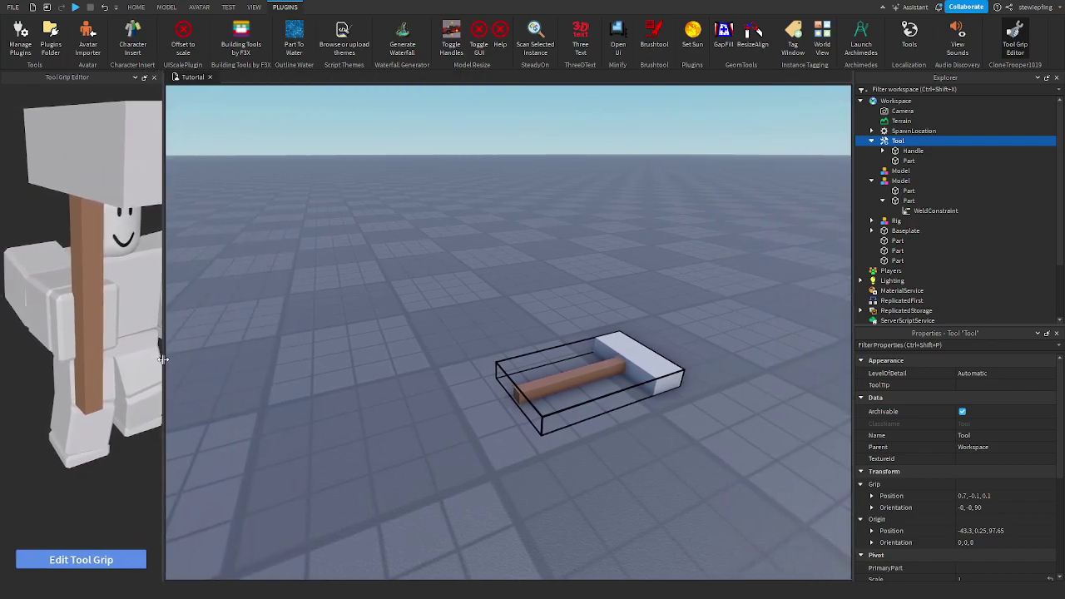
left_click(152, 76)
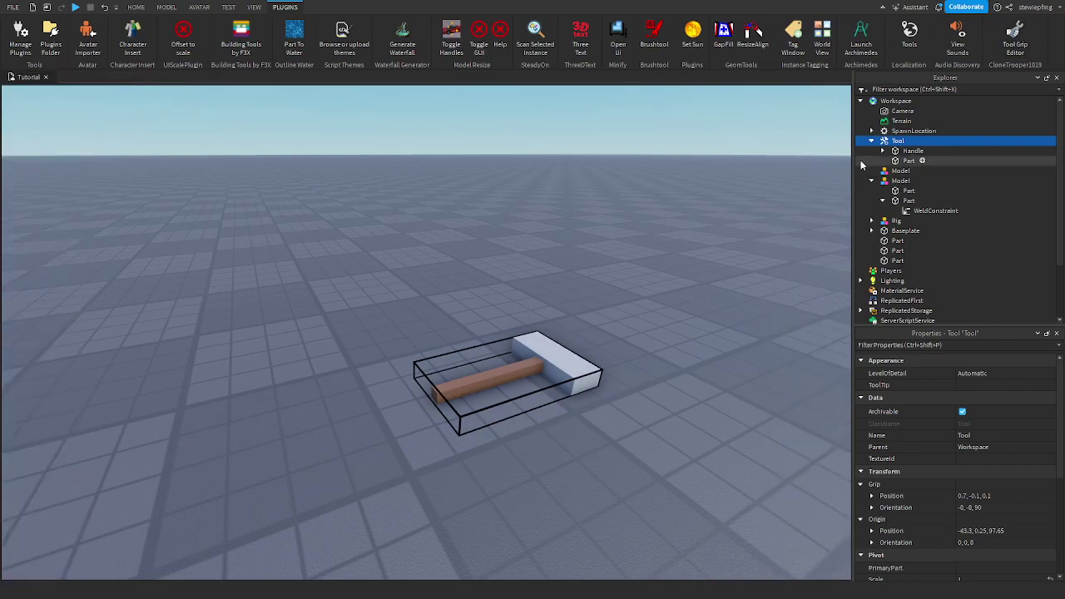
Clear the selection, frame open floor beside the hammer, and start a playtest from the current view
left_click(498, 282)
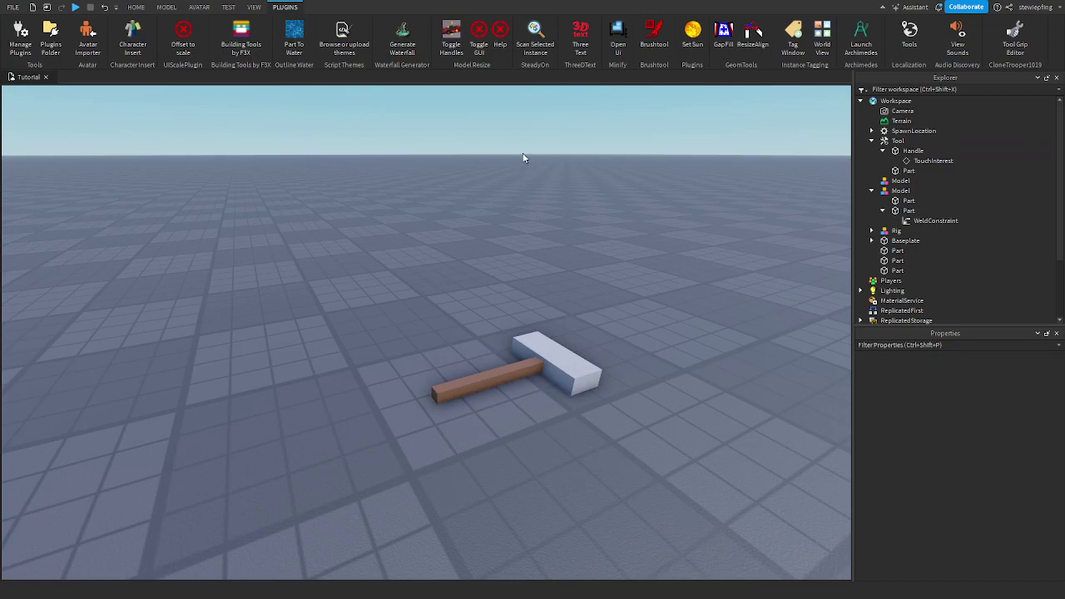
left_click(898, 141)
left_click(541, 278)
right_click_drag(533, 274, 432, 273)
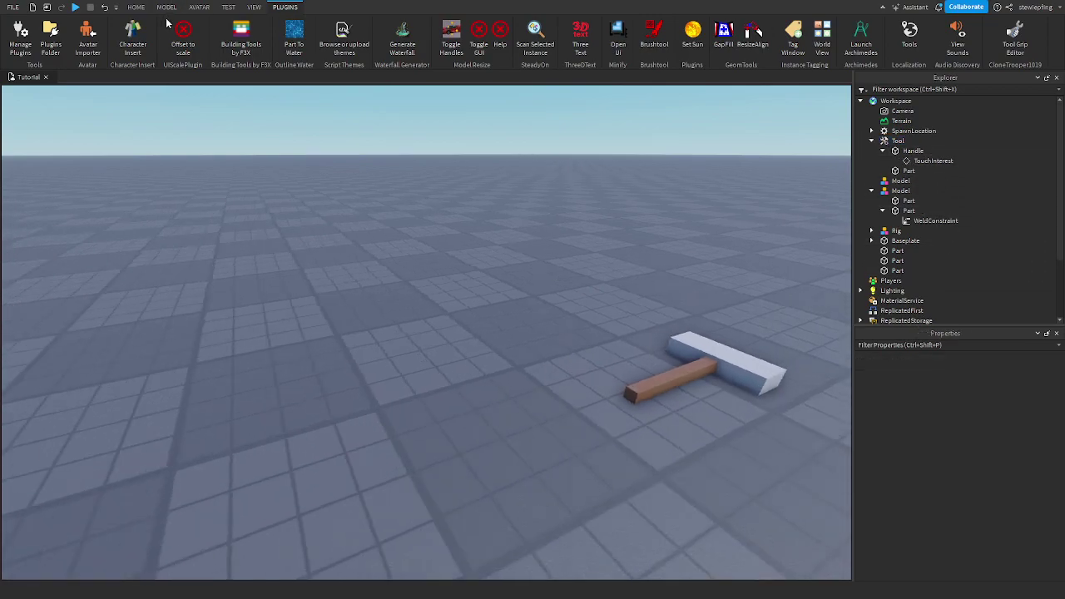
left_click(136, 8)
right_click_drag(291, 150, 295, 196)
left_click(522, 32)
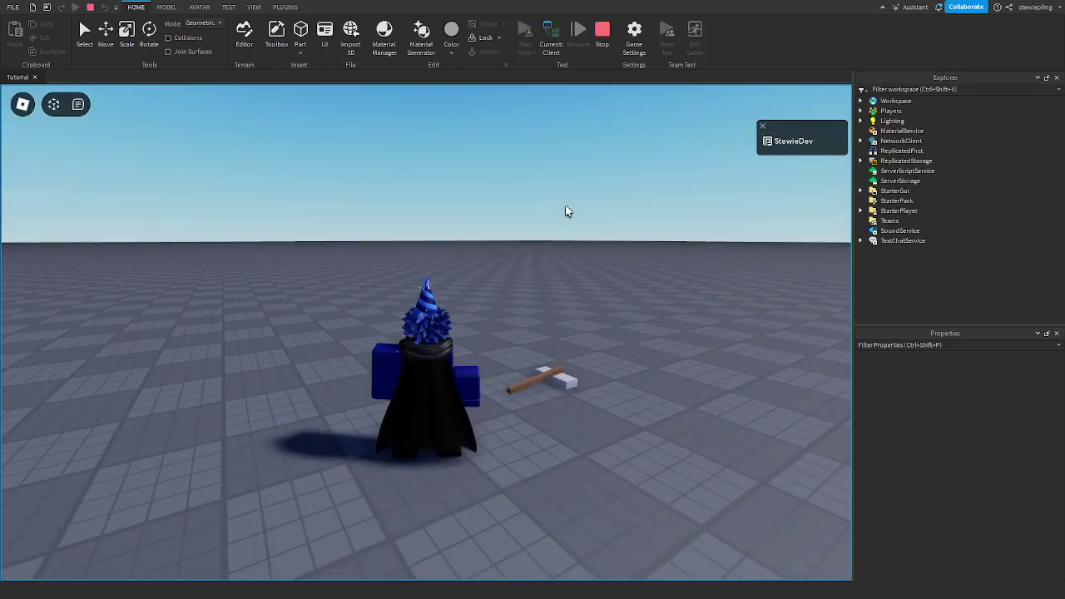
Walk the character onto the unwelded hammer to pick it up, move around with it, and stop the playtest
key("d")
right_click_drag(565, 208, 589, 380)
key("d")
scroll(592, 380, "up", 2)
key("a")
scroll(574, 376, "down", 1)
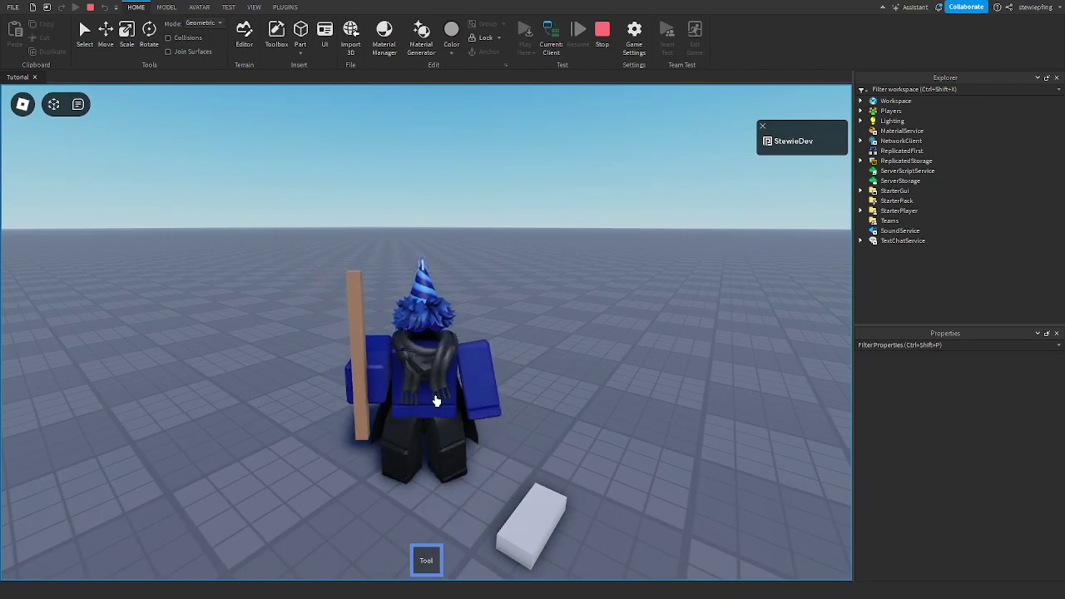
key("d")
key("s")
key("a")
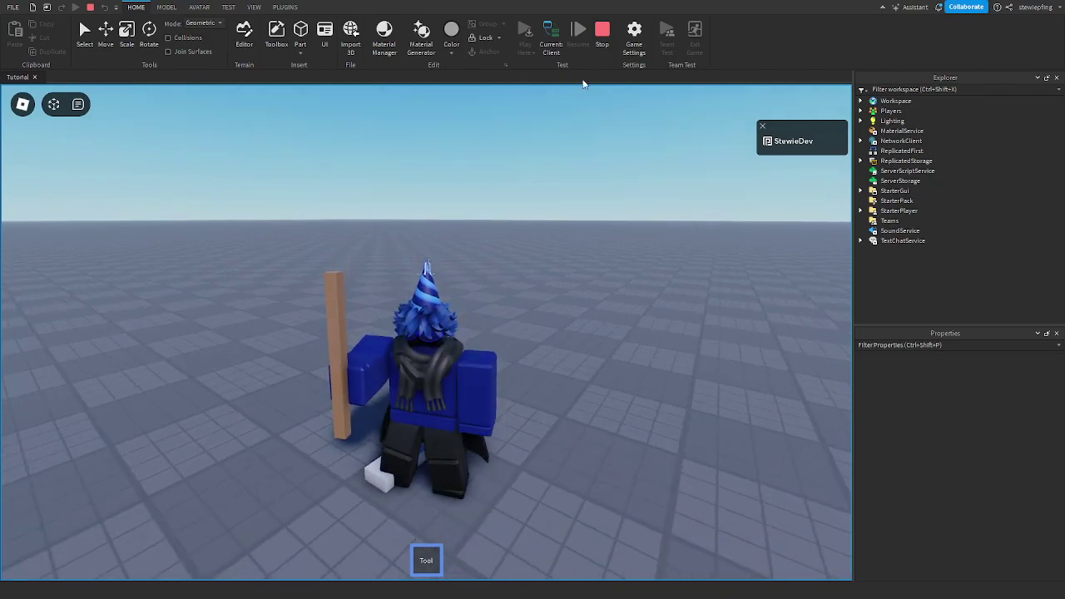
left_click(599, 44)
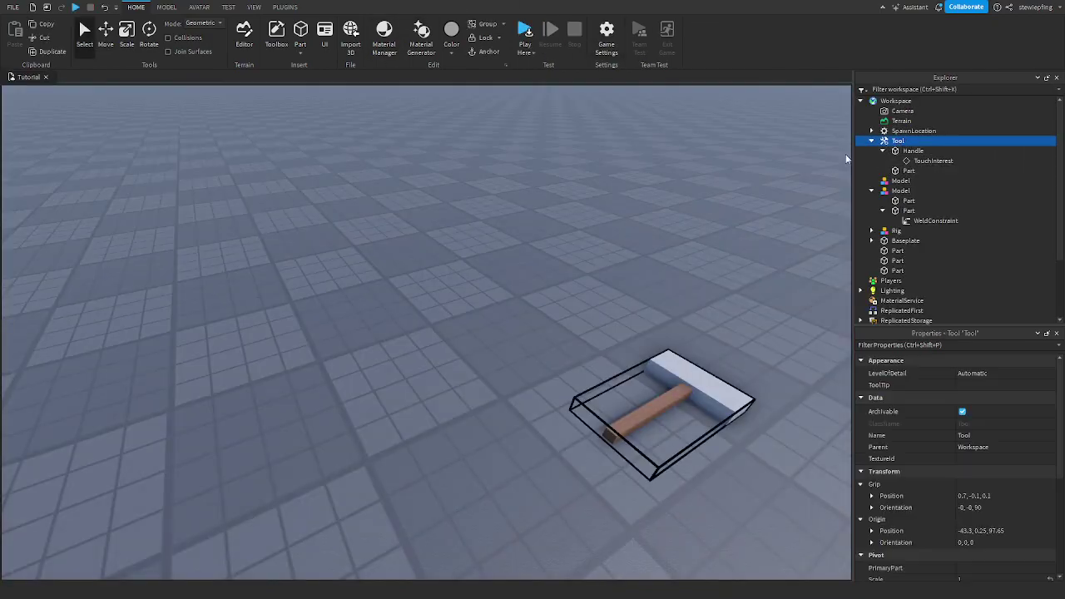
Move the hammer Tool into StarterPack, start a playtest, and equip the hammer while walking the character
left_click_drag(898, 141, 897, 269)
left_click(525, 37)
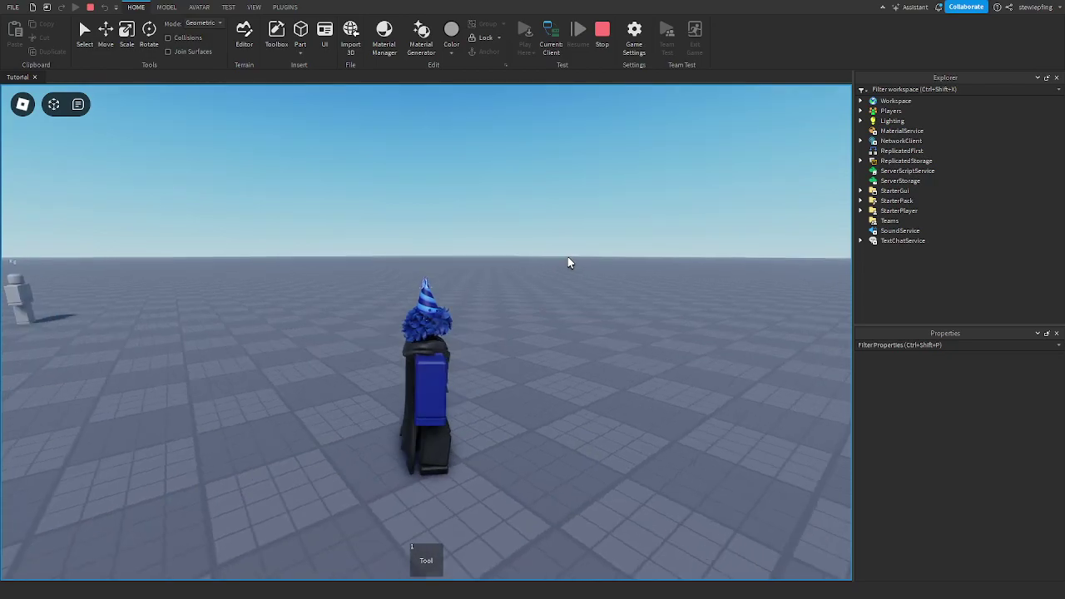
key("1")
right_click_drag(500, 278, 374, 299)
key("w")
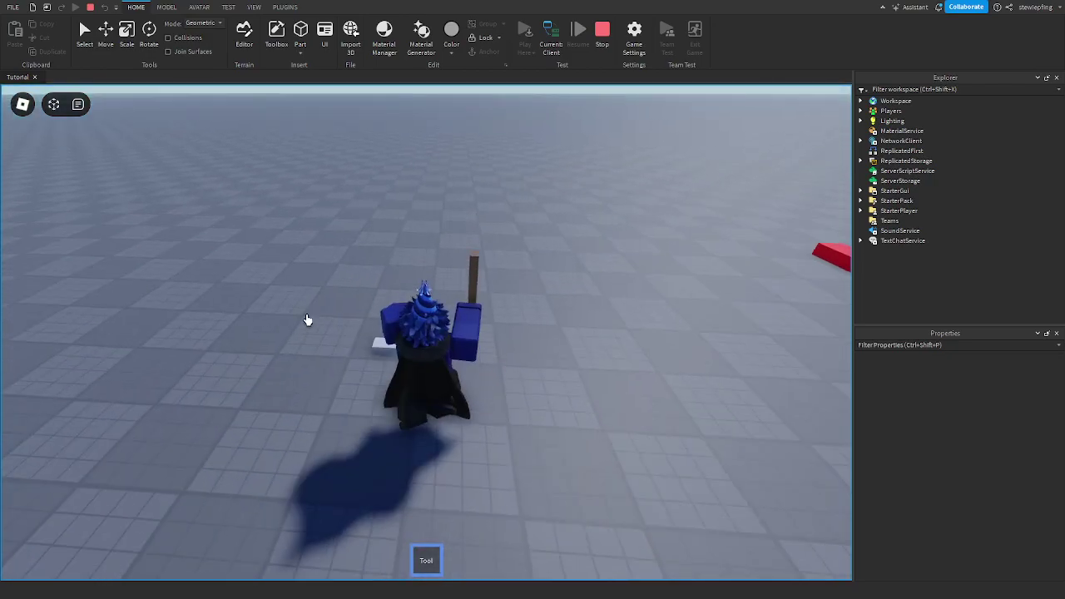
left_click(335, 380)
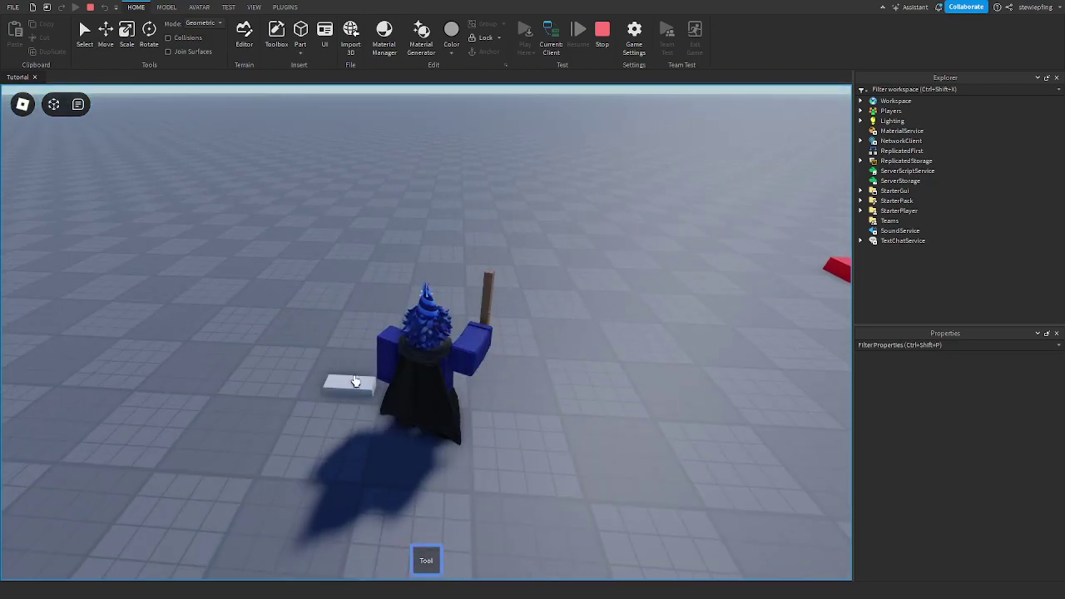
Unequip and re-equip the unwelded hammer repeatedly, and stop the playtest
key("1")
key("1")
key("1")
key("1")
key("1")
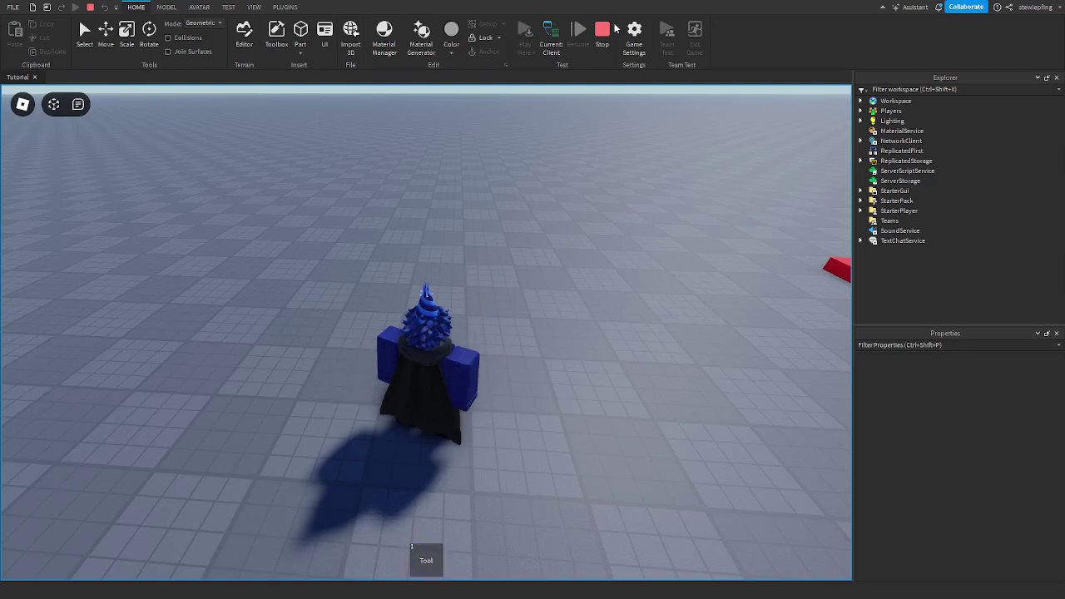
left_click(604, 33)
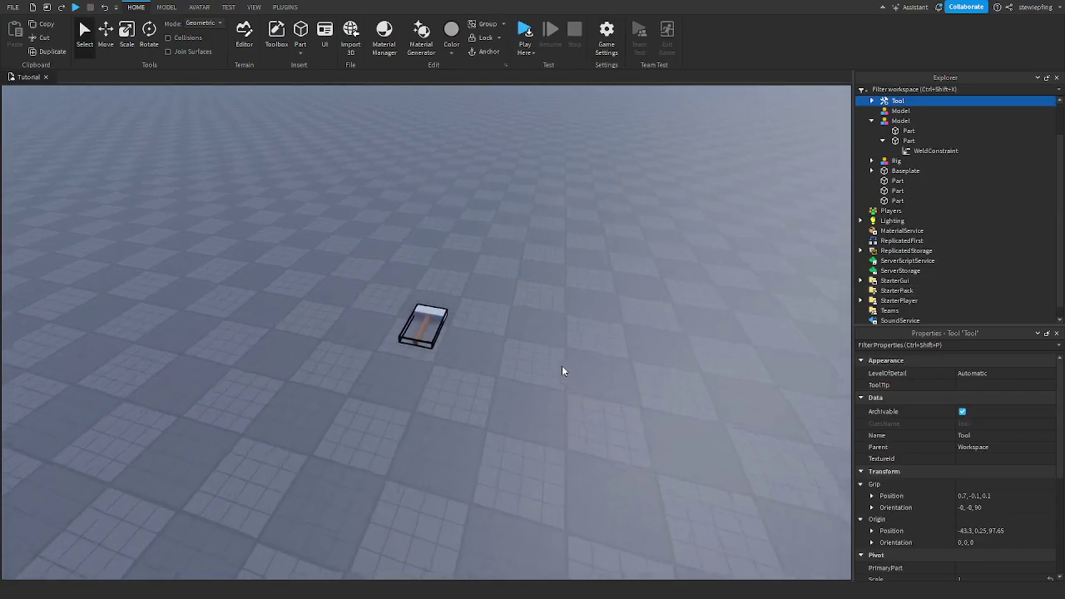
Delete the TouchInterest from the hammer's Handle and add a WeldConstraint inside the Handle
scroll(452, 318, "up", 3)
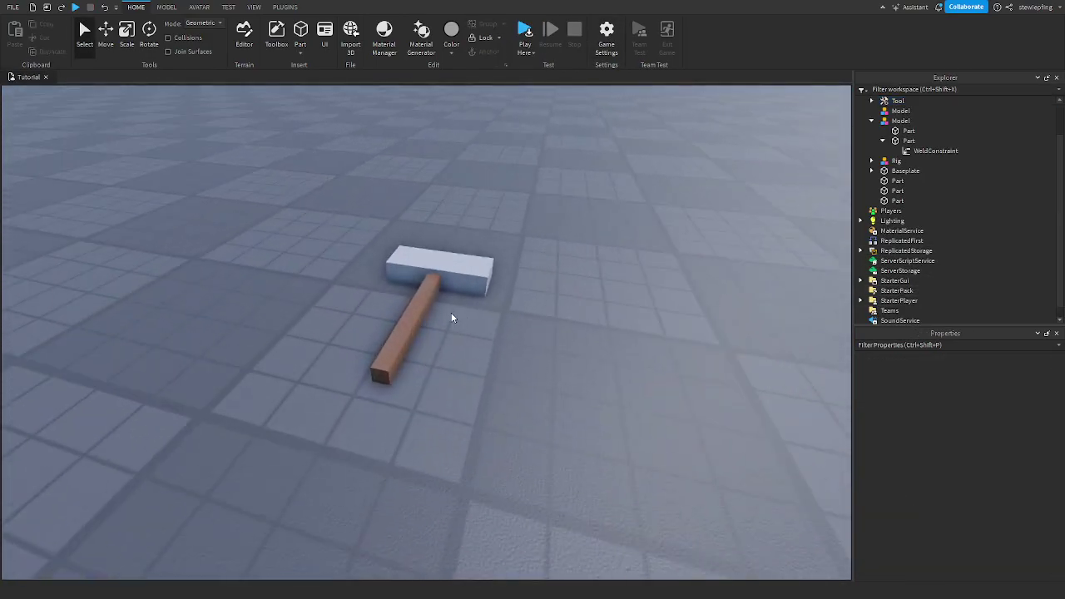
left_click(410, 318)
right_click_drag(652, 291, 649, 282)
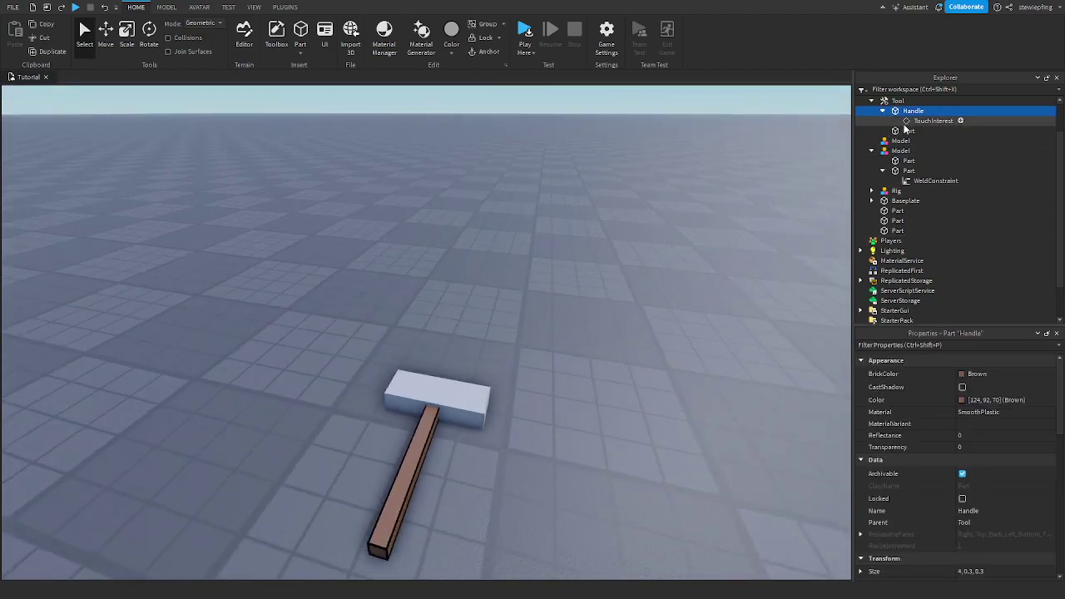
left_click(920, 122)
key("Delete")
left_click(931, 110)
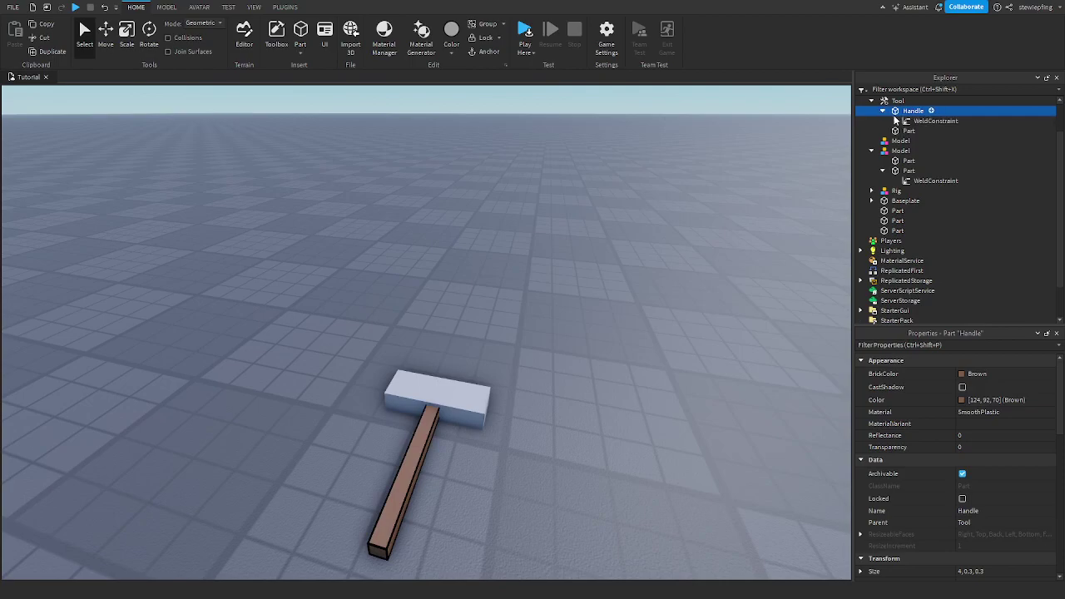
Set the new weld constraint's Part0 to Handle and its Part1 to the hammer's head Part
left_click(915, 121)
left_click(988, 476)
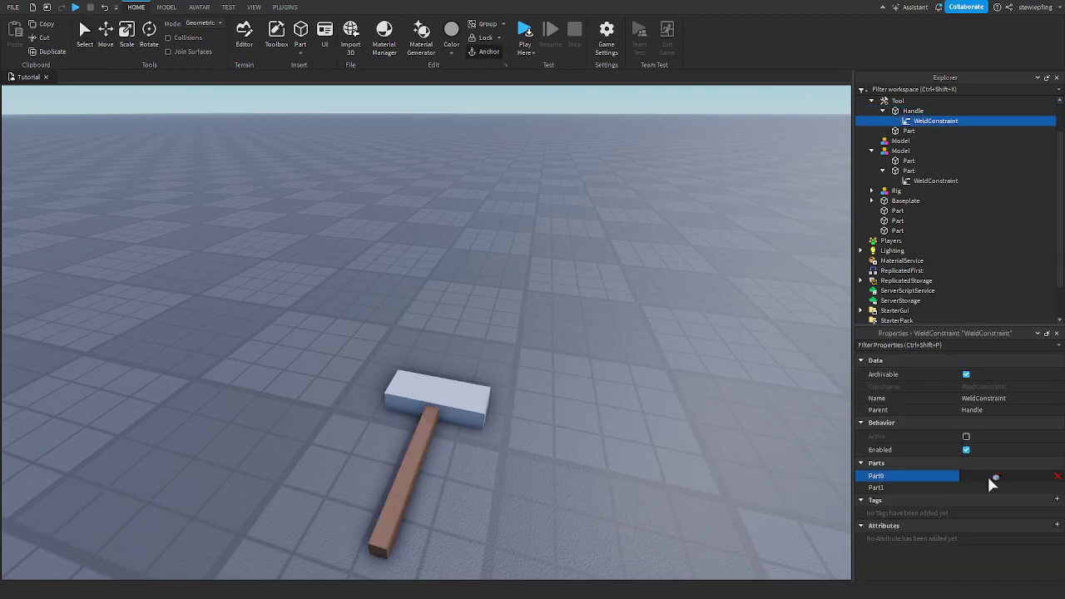
left_click(913, 112)
left_click(911, 488)
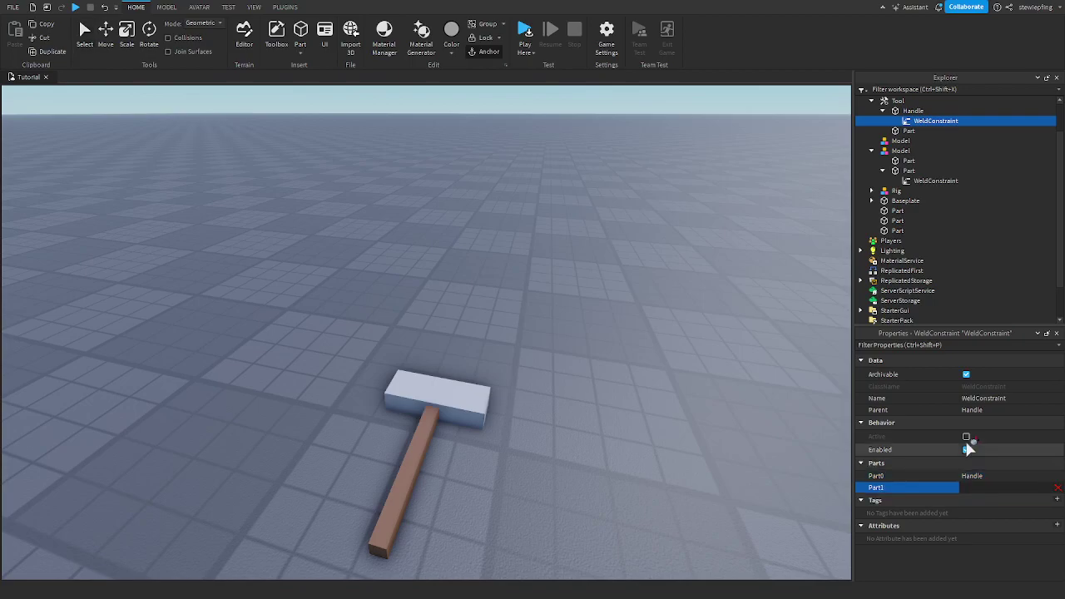
left_click(904, 134)
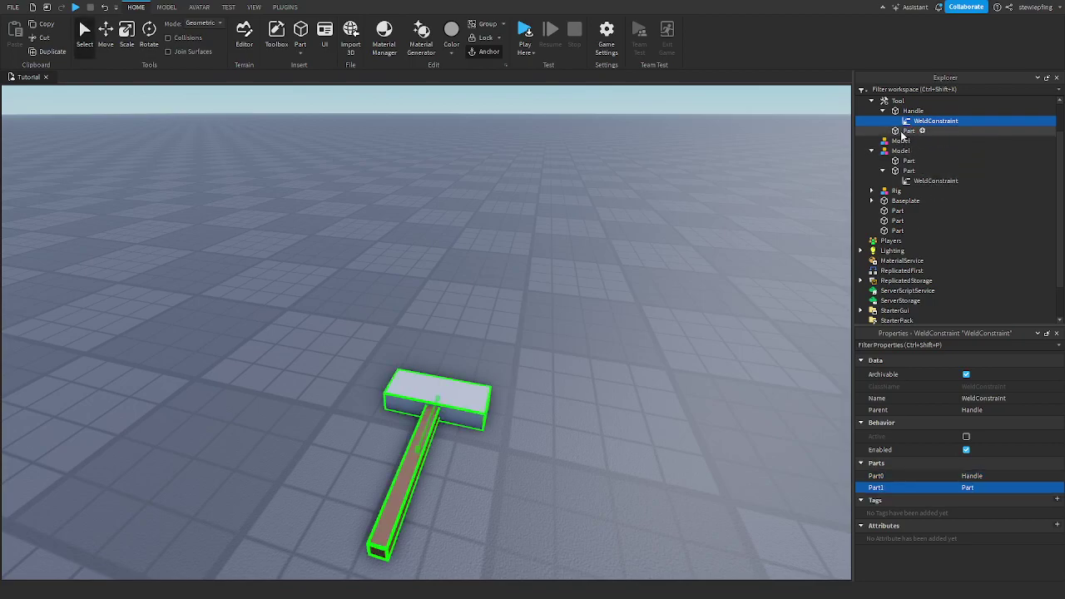
Examine up close the weld link between the hammer's handle and head
right_click_drag(525, 287, 507, 280)
scroll(507, 278, "up", 3)
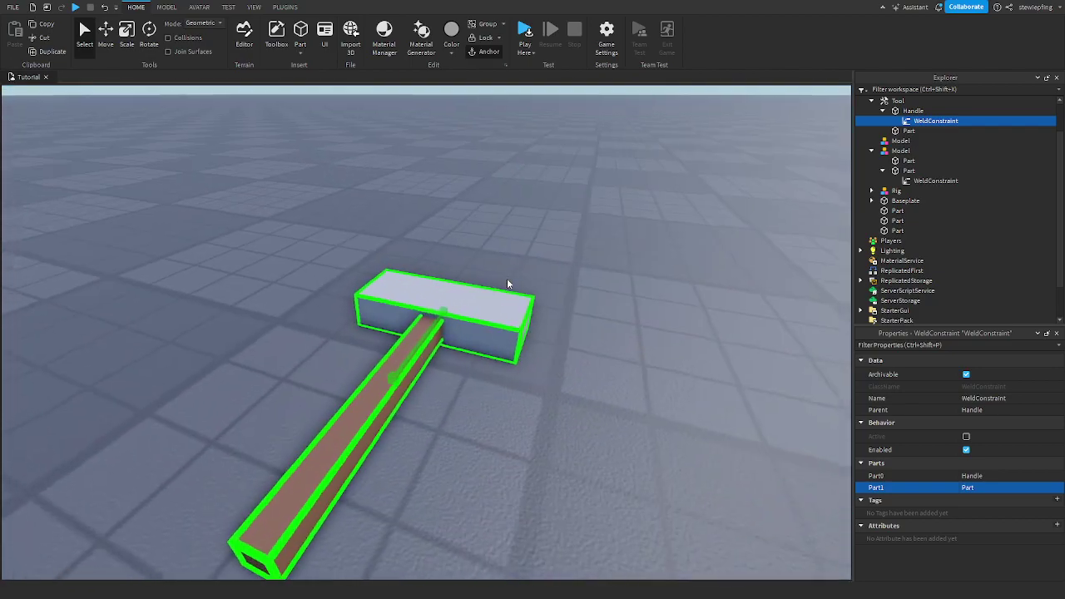
scroll(506, 279, "up", 3)
right_click_drag(347, 359, 349, 360)
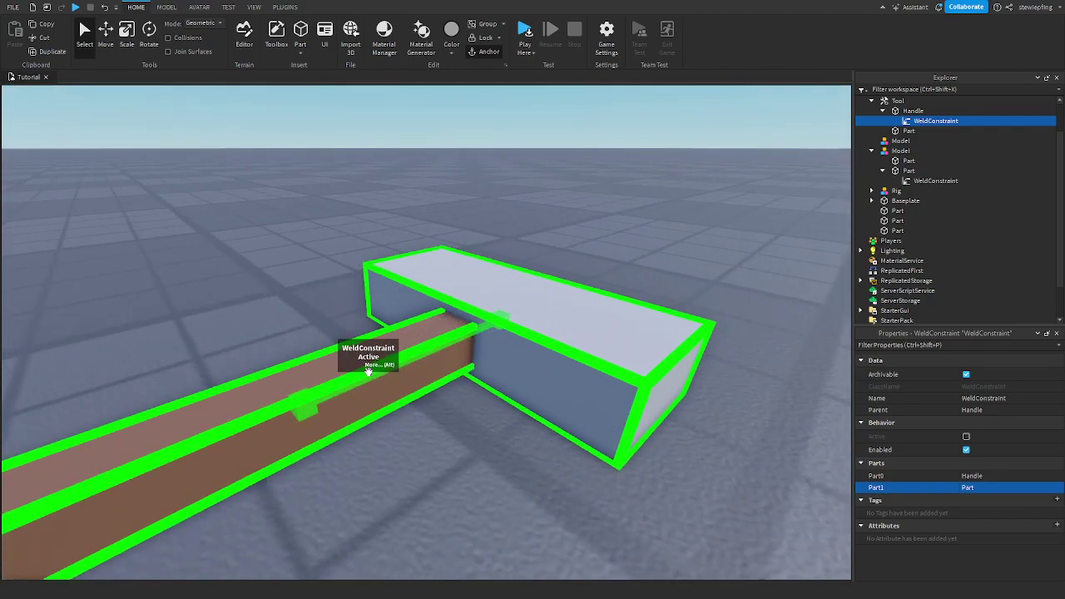
scroll(369, 372, "down", 4)
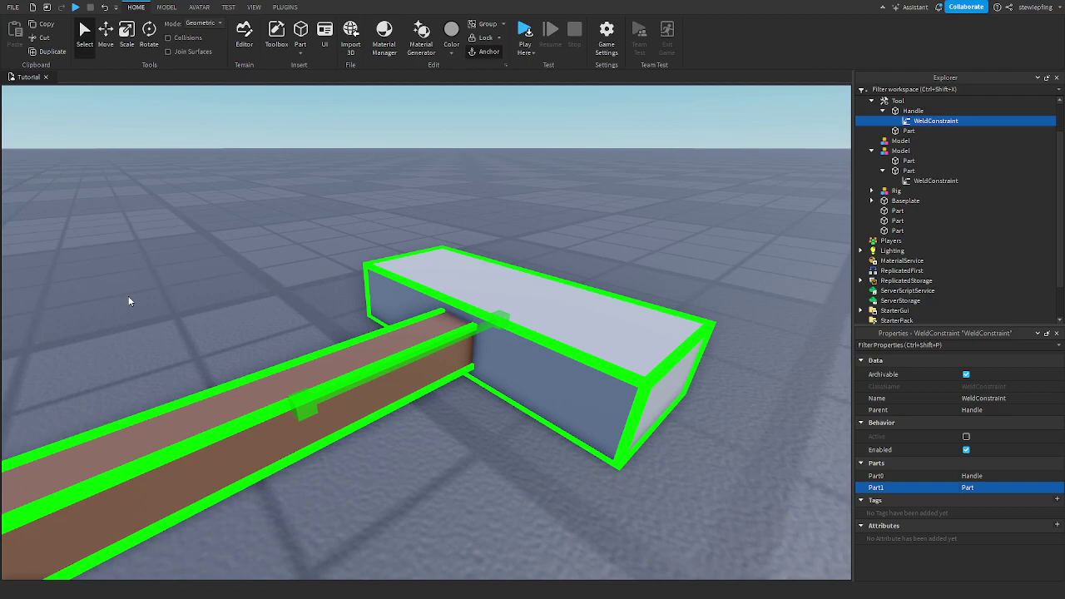
scroll(129, 301, "down", 3)
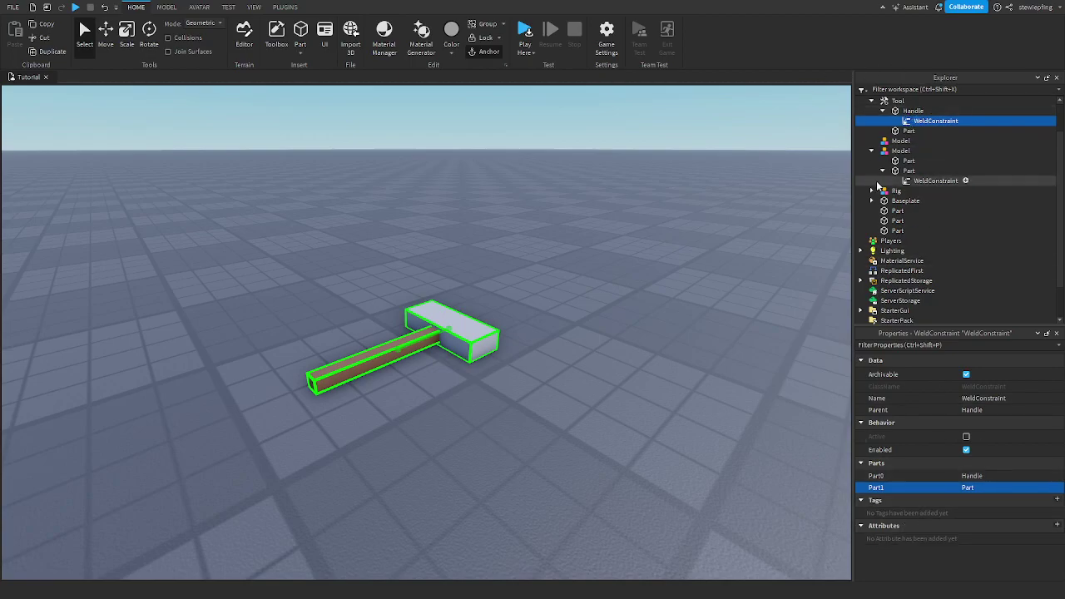
Start a playtest beside the welded hammer, pick it up with the character, and walk around with it
right_click_drag(502, 211, 501, 210)
left_click(501, 210)
right_click_drag(508, 98, 508, 98)
key("w")
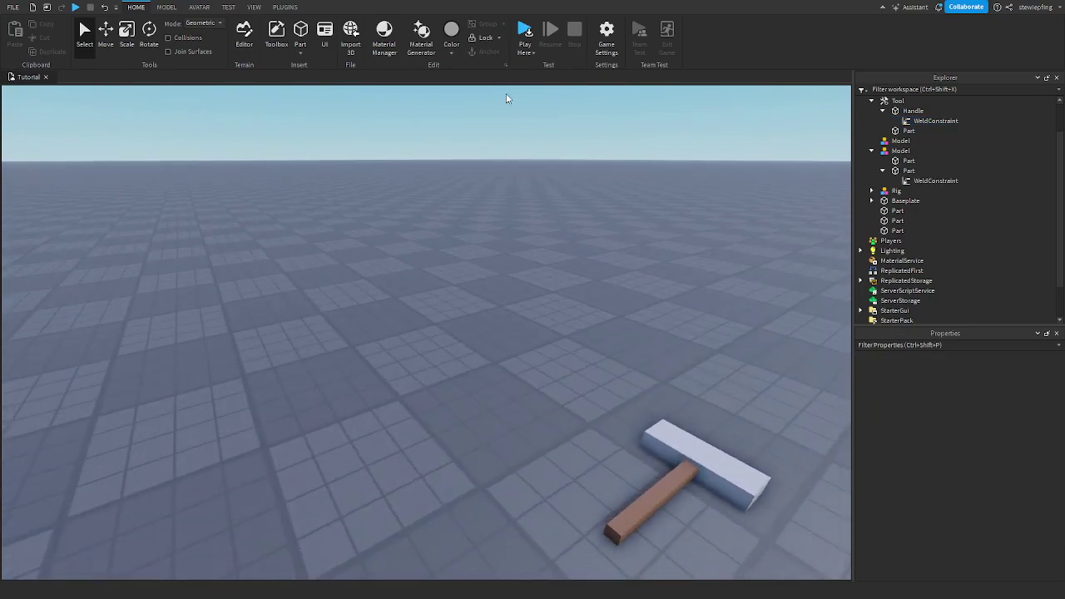
left_click(524, 32)
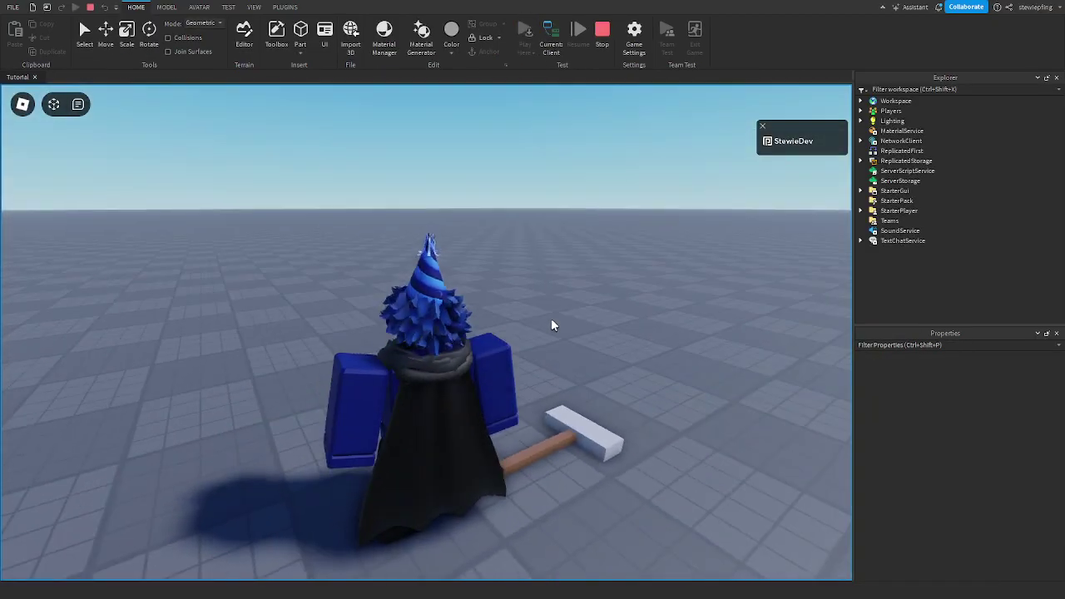
key("d")
key("w")
scroll(537, 369, "down", 2)
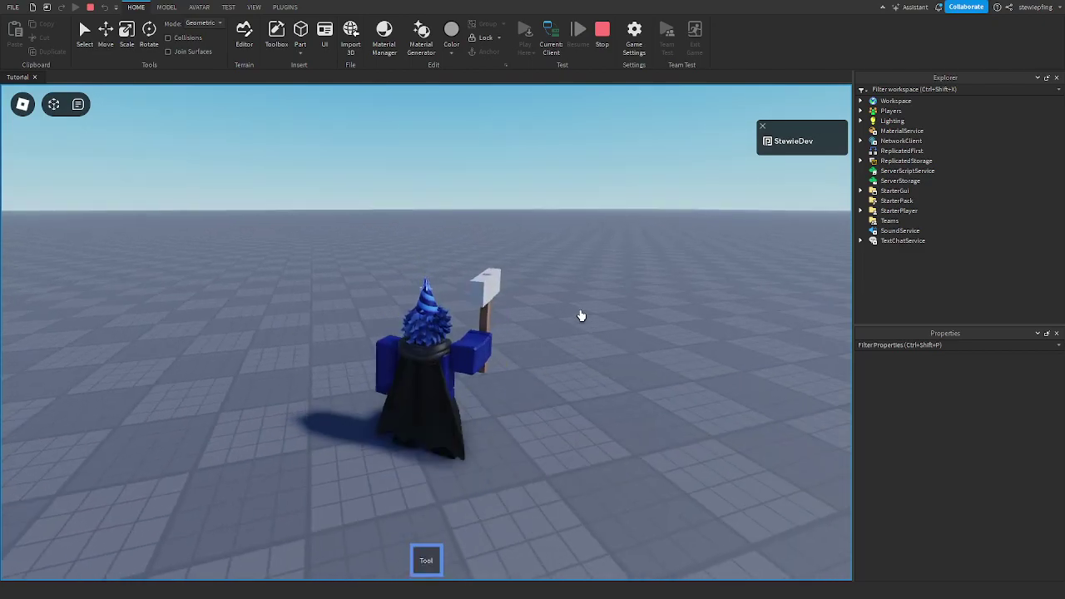
key("w")
right_click_drag(580, 316, 552, 308)
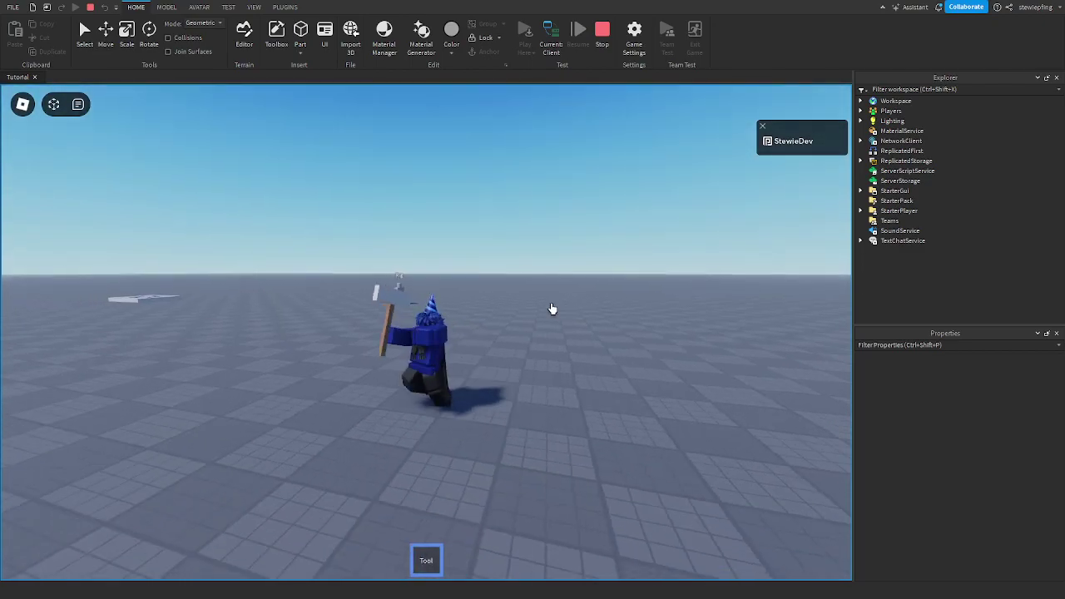
Jump with the held hammer to check that its head stays attached, and stop the playtest
key("space")
scroll(525, 306, "up", 2)
scroll(519, 304, "down", 2)
left_click(603, 34)
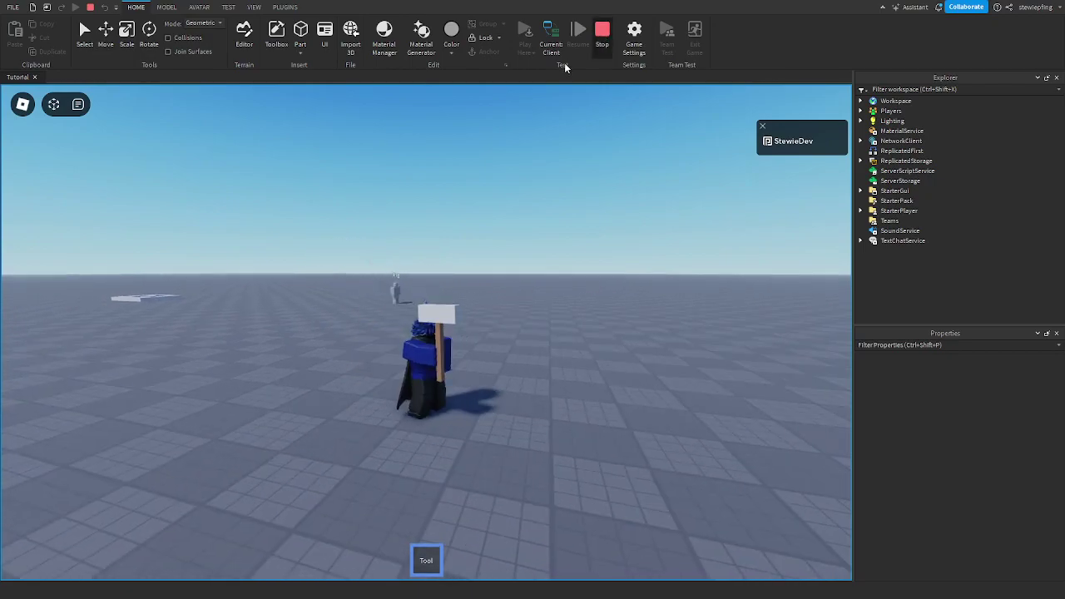
Select the hammer Tool on the baseplate and move it from Workspace into StarterPack
right_click_drag(463, 268, 466, 269)
left_click_drag(354, 307, 613, 472)
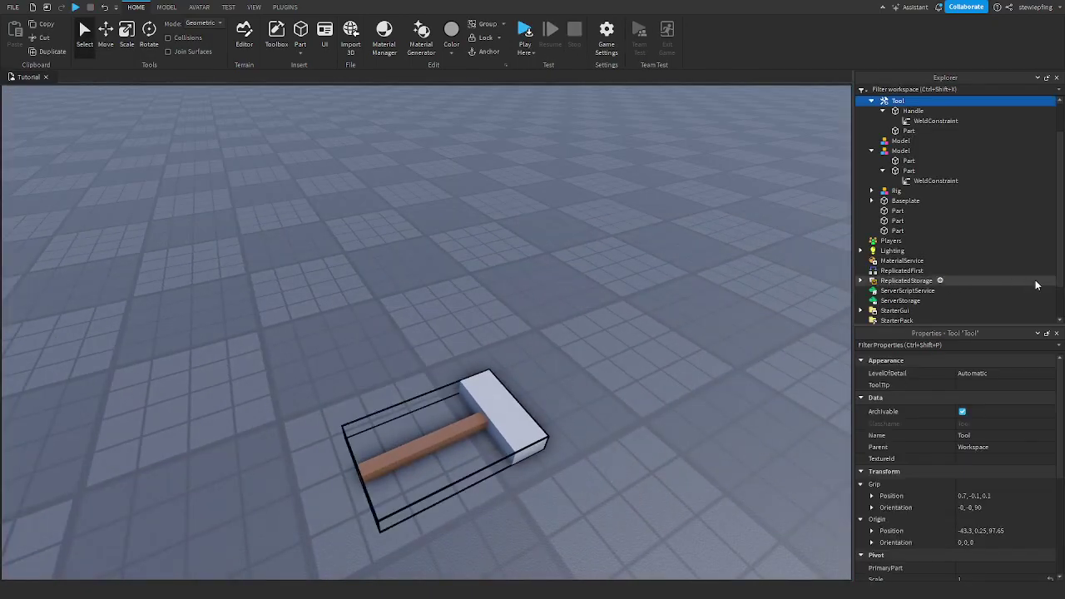
scroll(911, 216, "down", 2)
left_click_drag(895, 100, 899, 283)
Start a playtest, equip the hammer from the character's first inventory slot, and inspect it from several sides while walking around
left_click(526, 33)
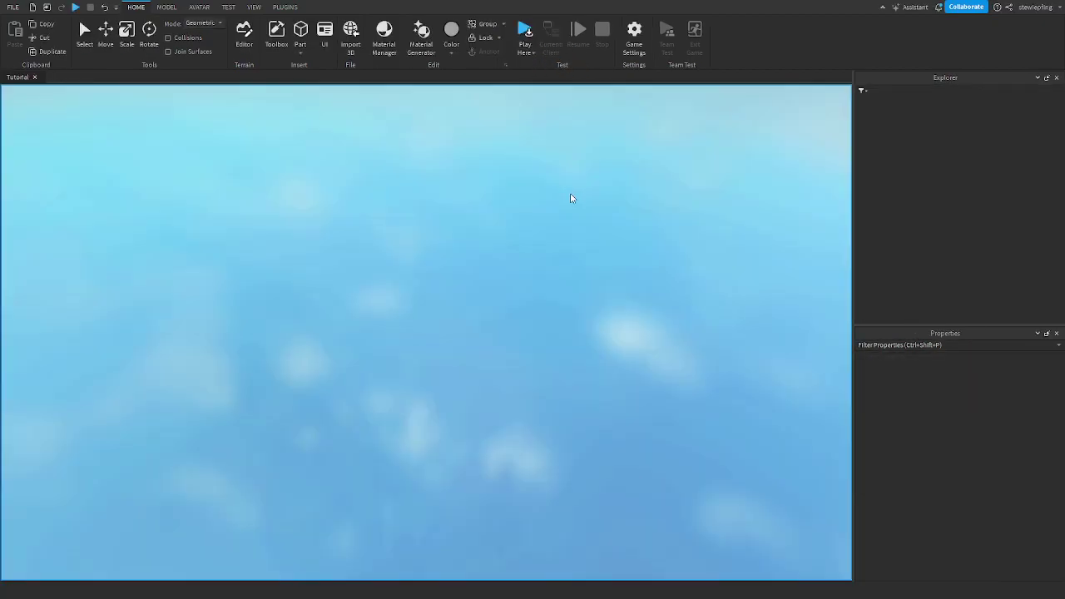
key("1")
key("d")
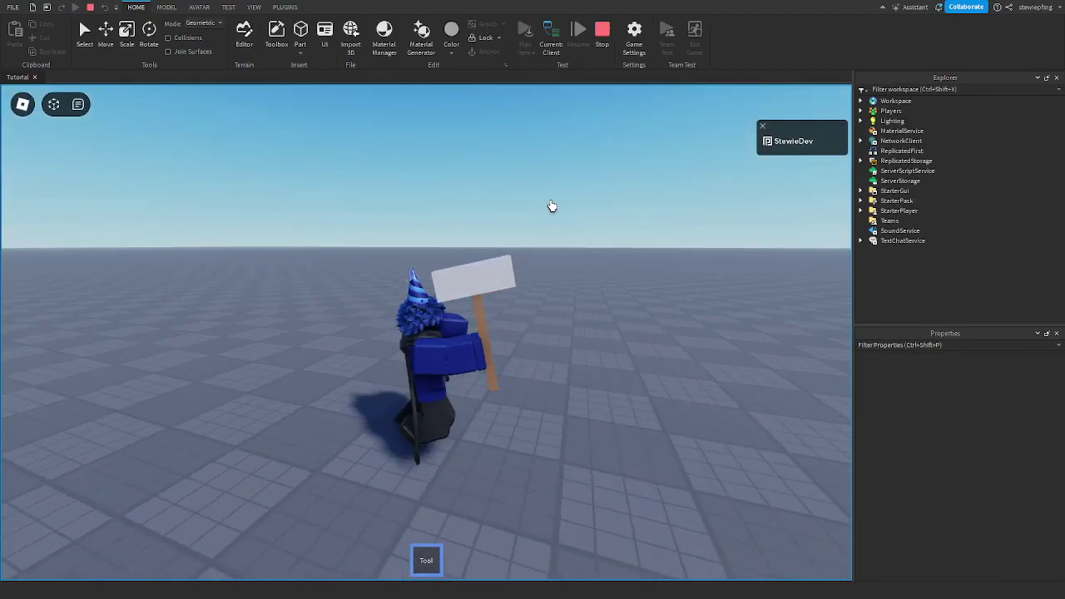
key("a")
right_click_drag(552, 206, 499, 172)
key("d")
scroll(499, 172, "up", 2)
scroll(532, 208, "down", 1)
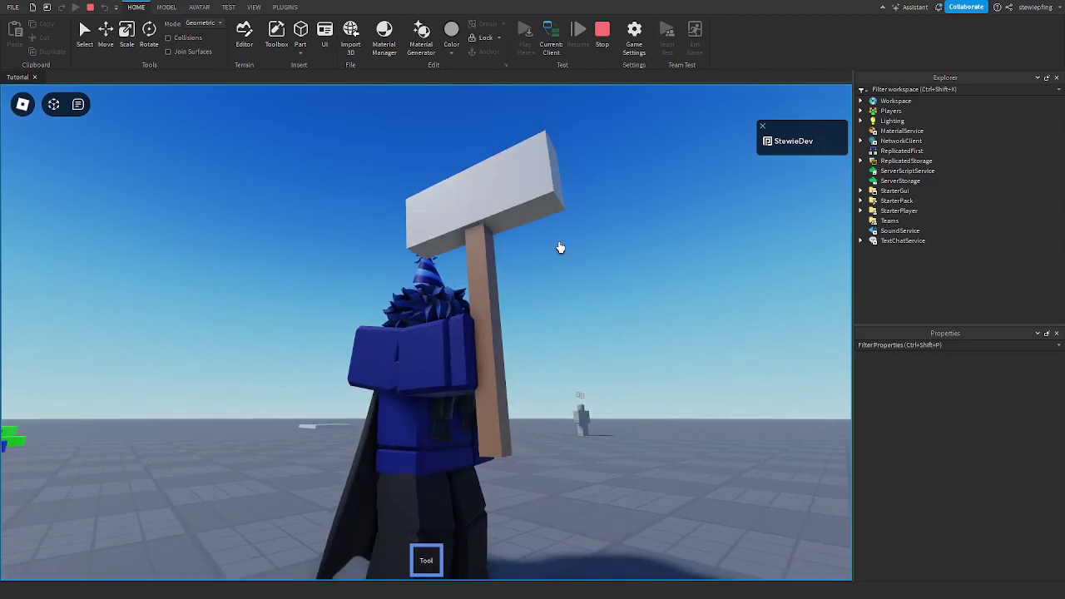
scroll(617, 366, "down", 3)
scroll(660, 376, "up", 3)
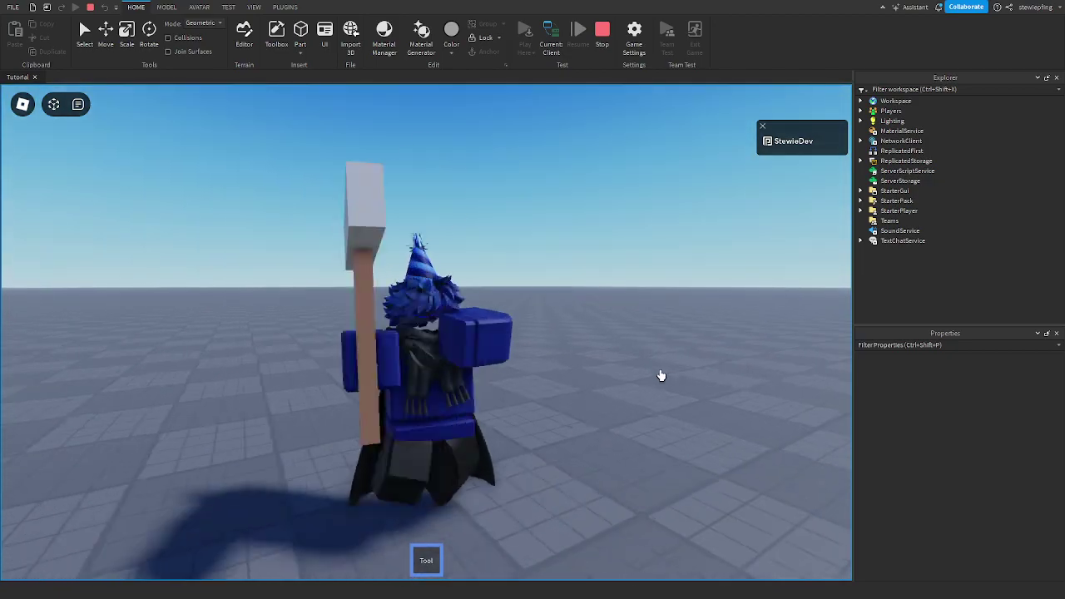